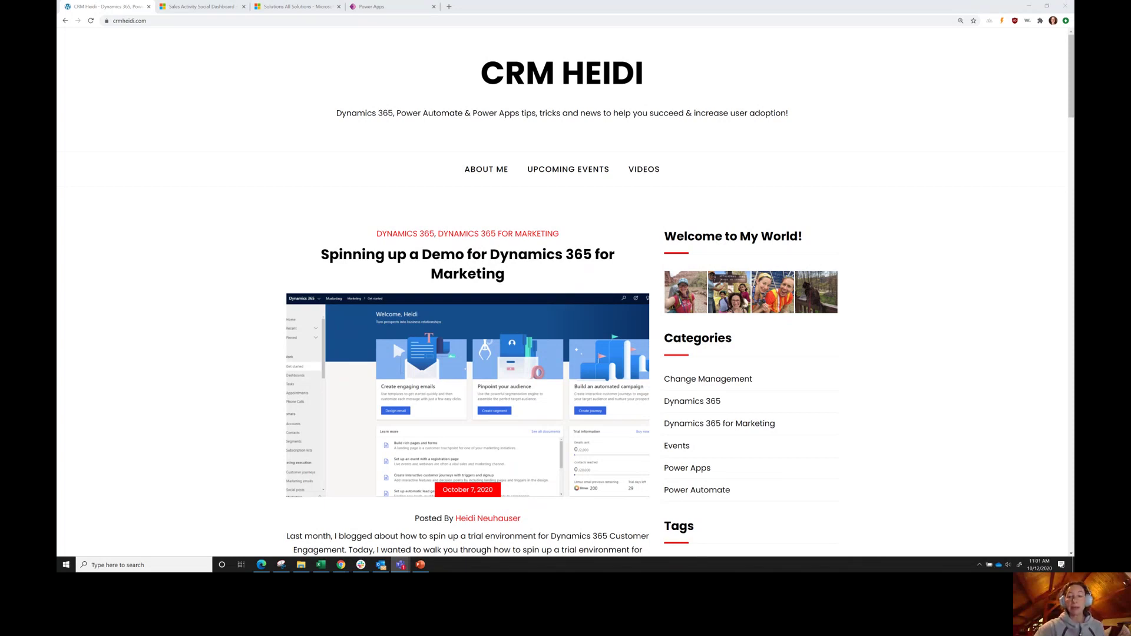
# Switch to the Power Apps maker portal and compare its page and address with the classic All Solutions list.
pyautogui.hotkey('alt', 'Tab')
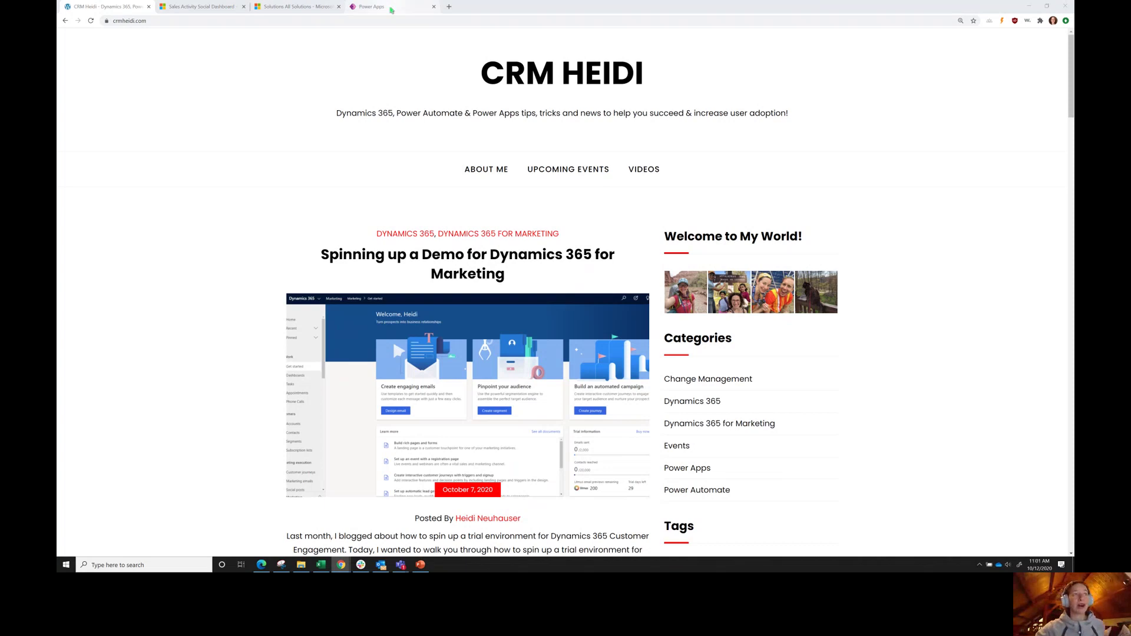
pyautogui.click(392, 8)
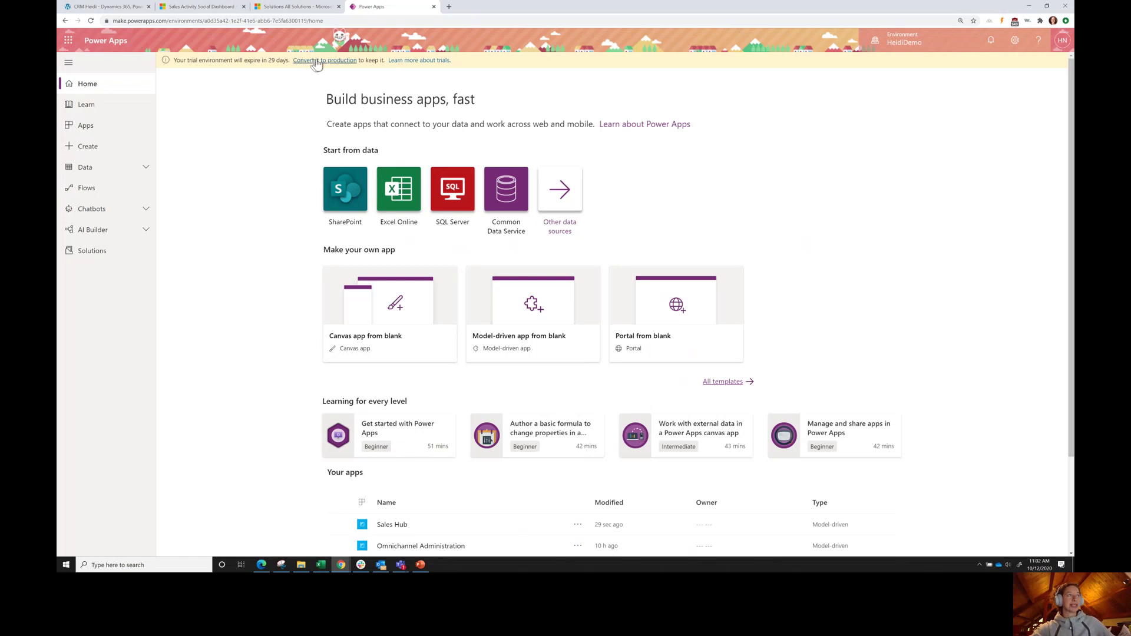
pyautogui.click(311, 21)
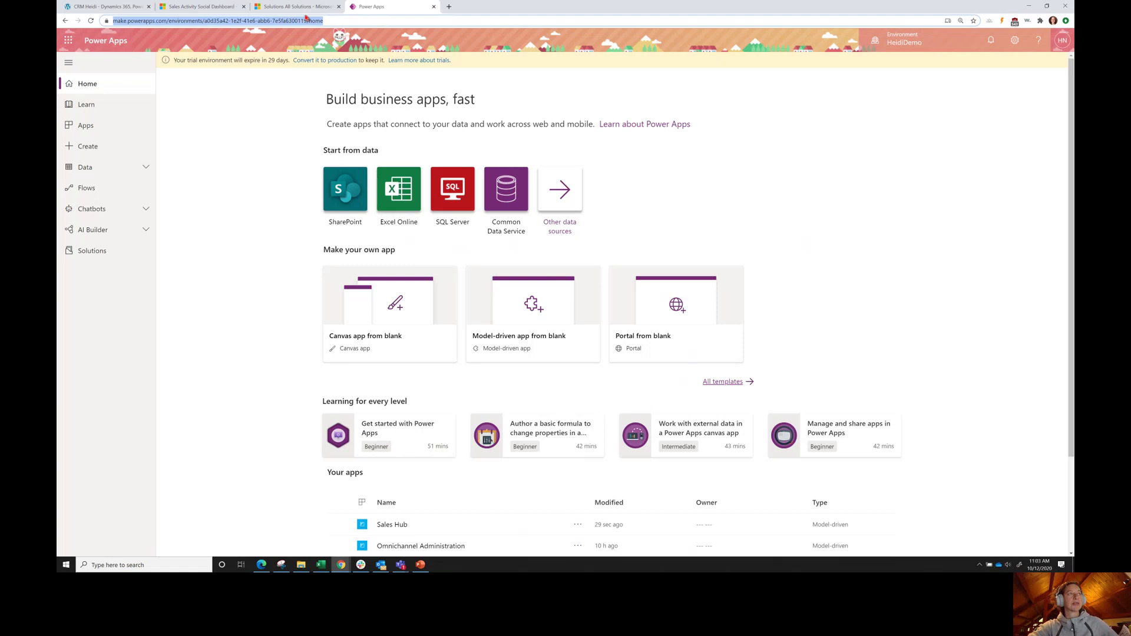
pyautogui.click(293, 8)
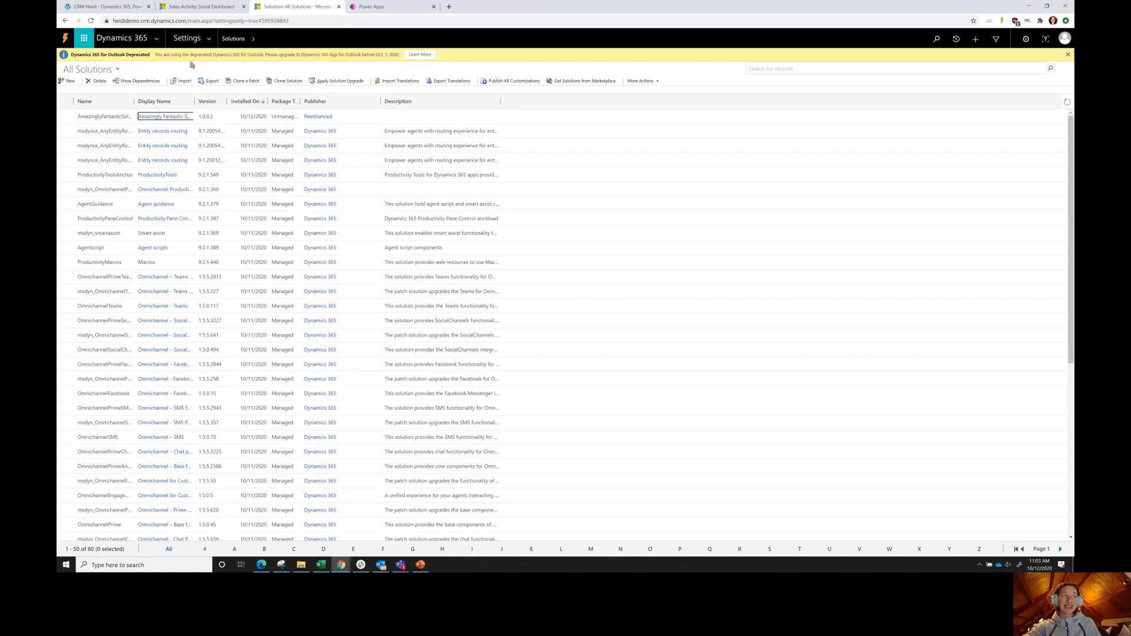
pyautogui.click(377, 7)
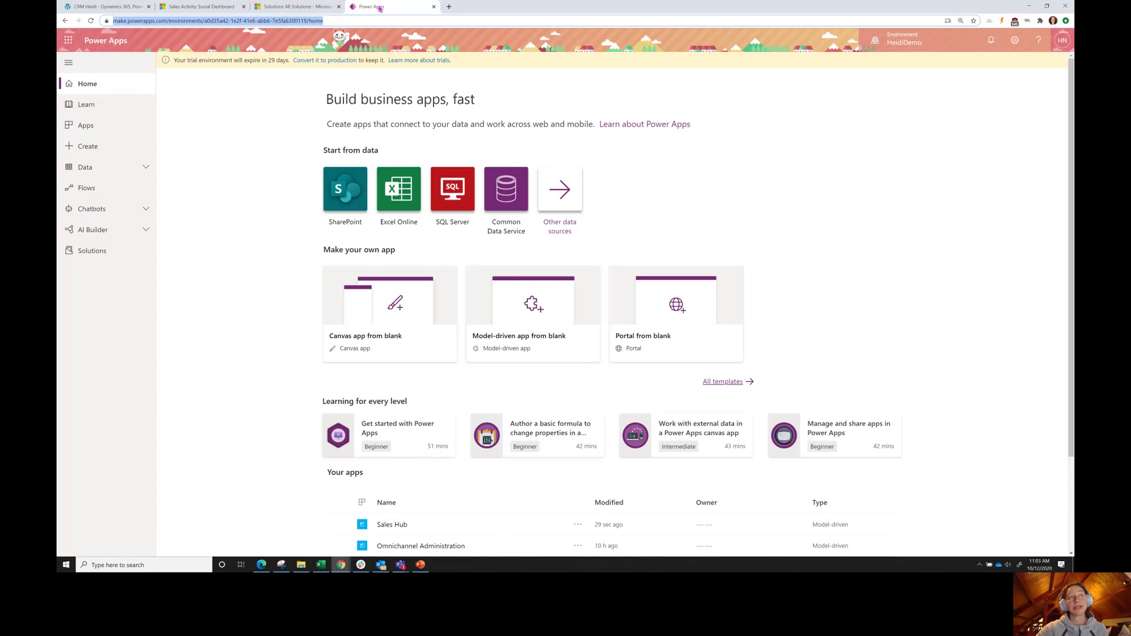
pyautogui.click(129, 21)
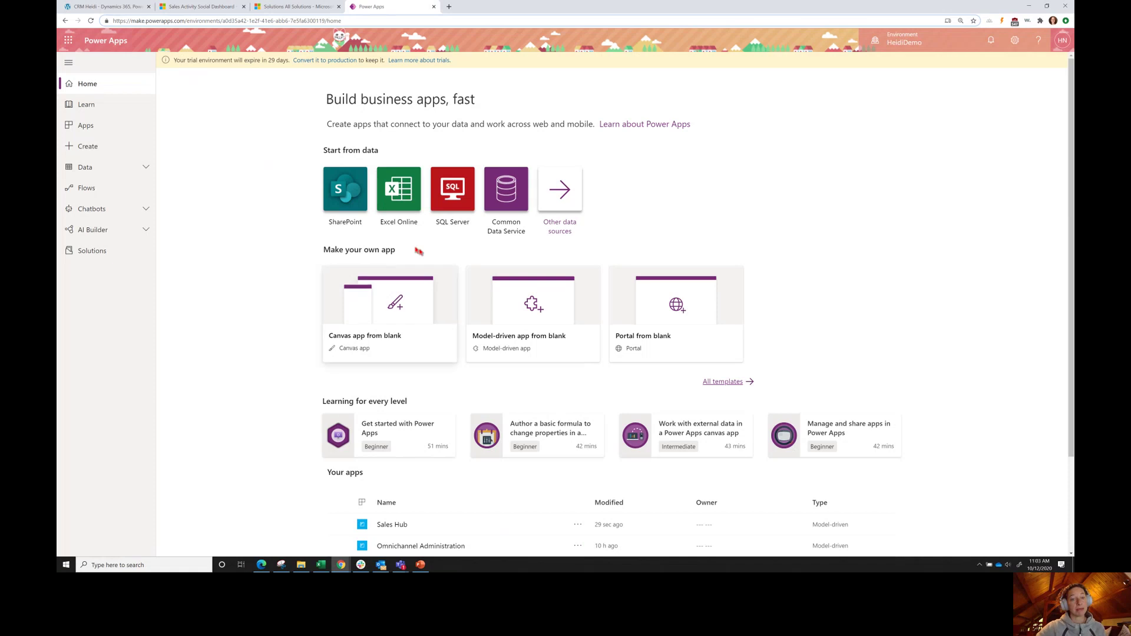
# Open the Amazingly Fantastic Solution for Demos in Power Apps and select its Sales Hub model-driven app.
pyautogui.click(109, 260)
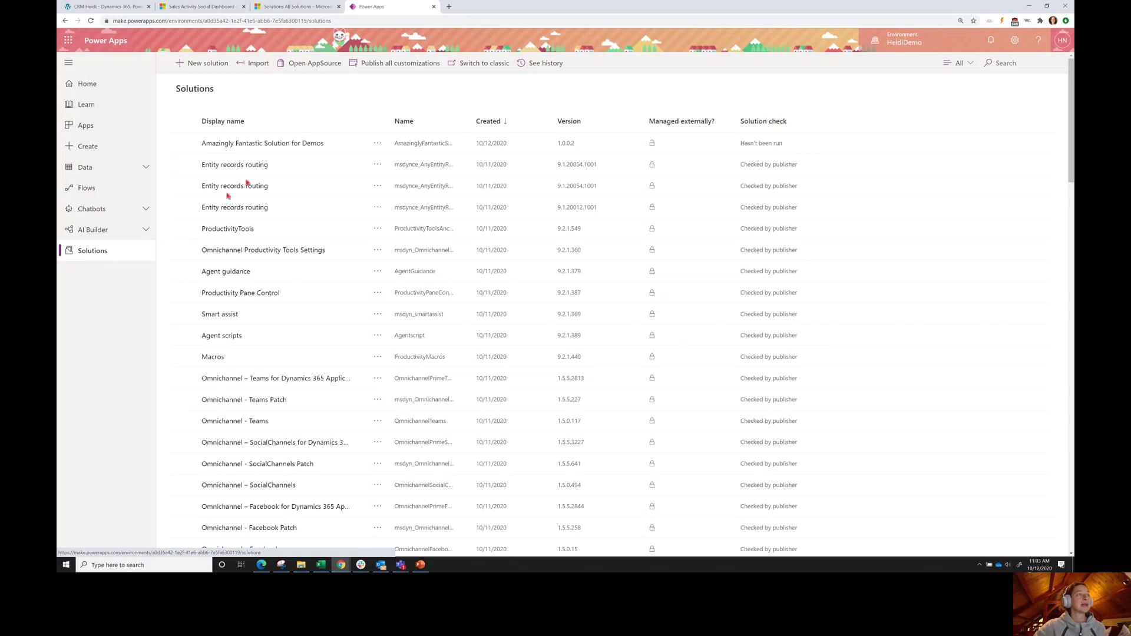
pyautogui.click(264, 144)
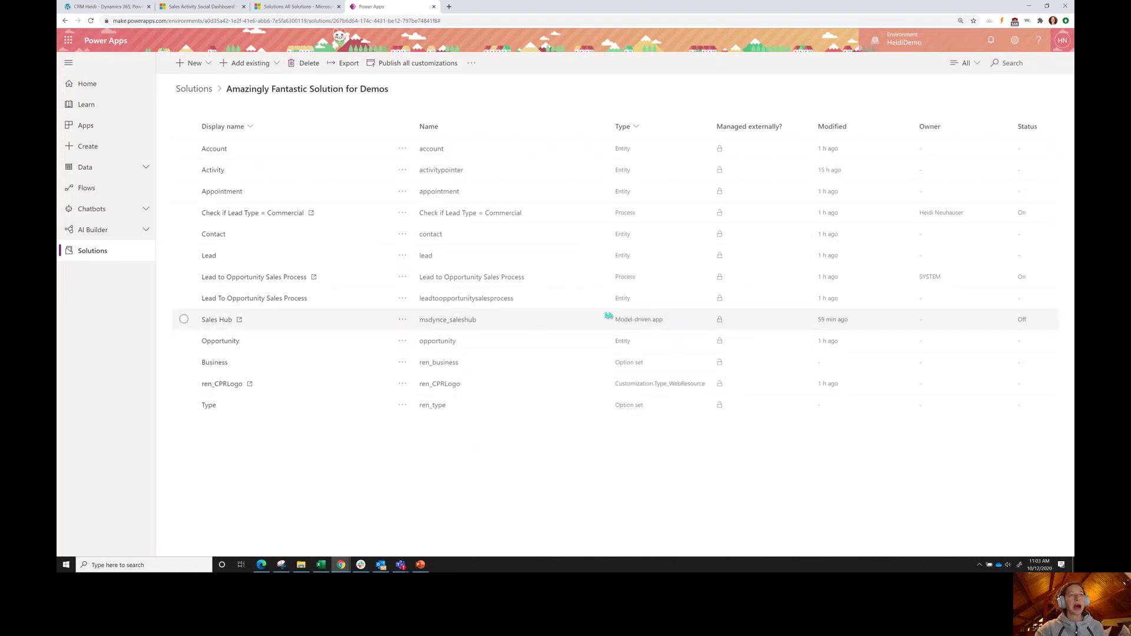
pyautogui.click(672, 320)
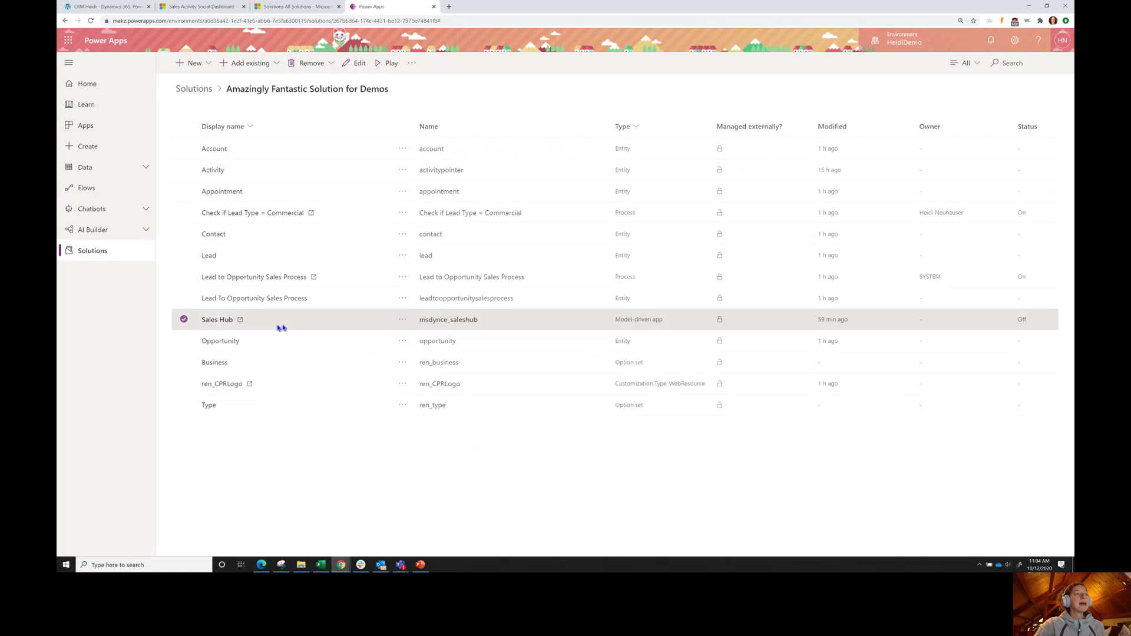
# Examine the accounts and contacts lists and the available account views in the Dynamics 365 Sales Hub app.
pyautogui.click(206, 8)
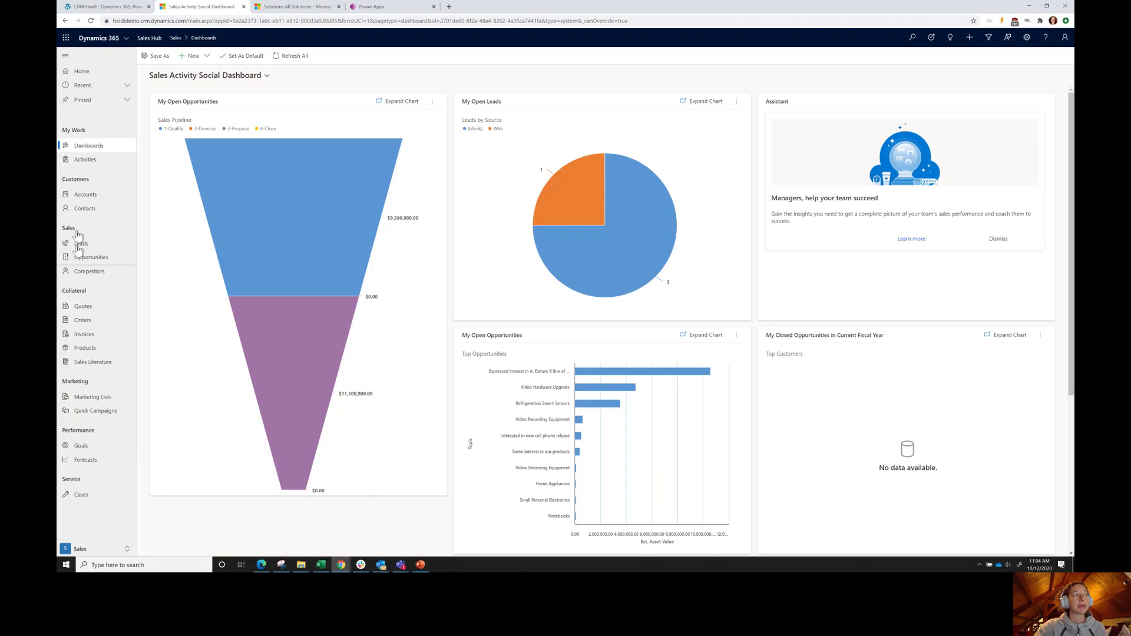
pyautogui.click(86, 195)
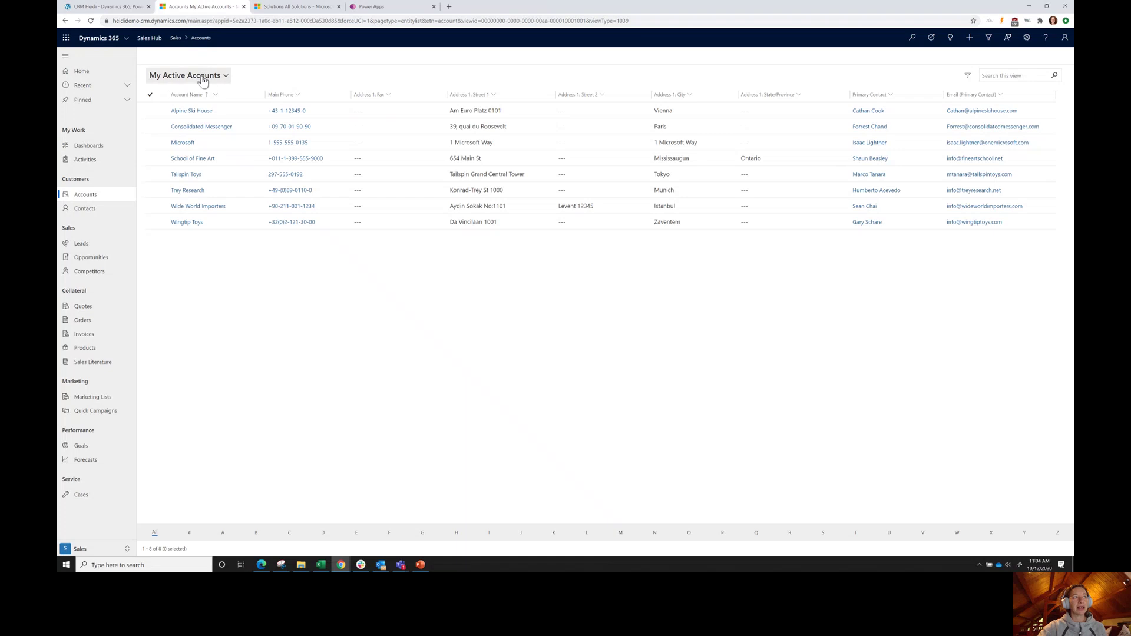
pyautogui.click(203, 78)
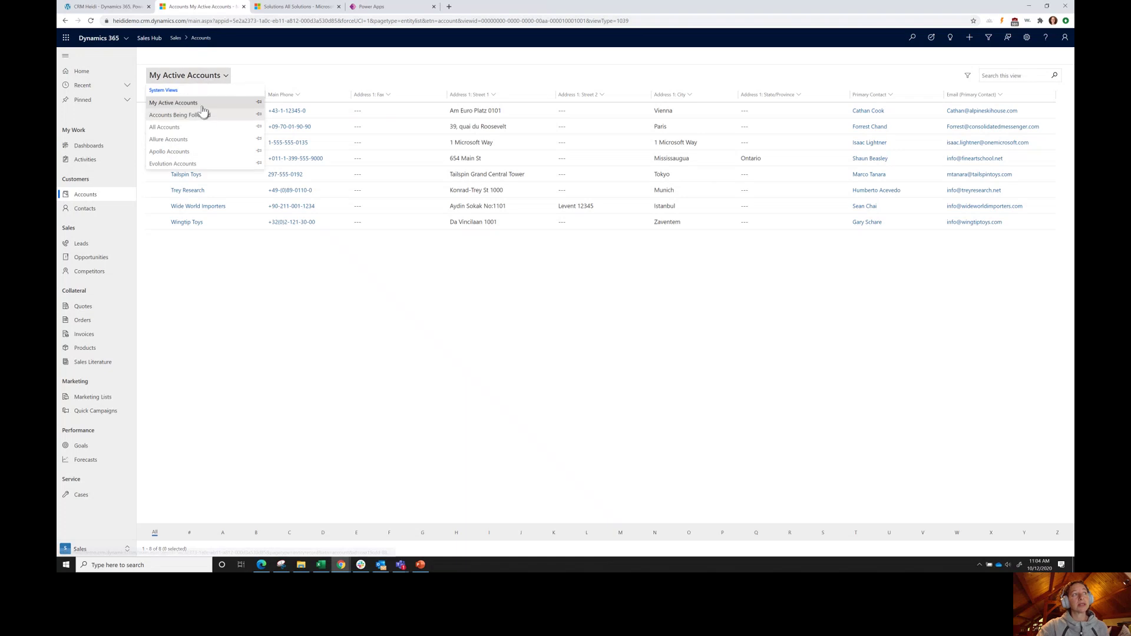
pyautogui.click(85, 209)
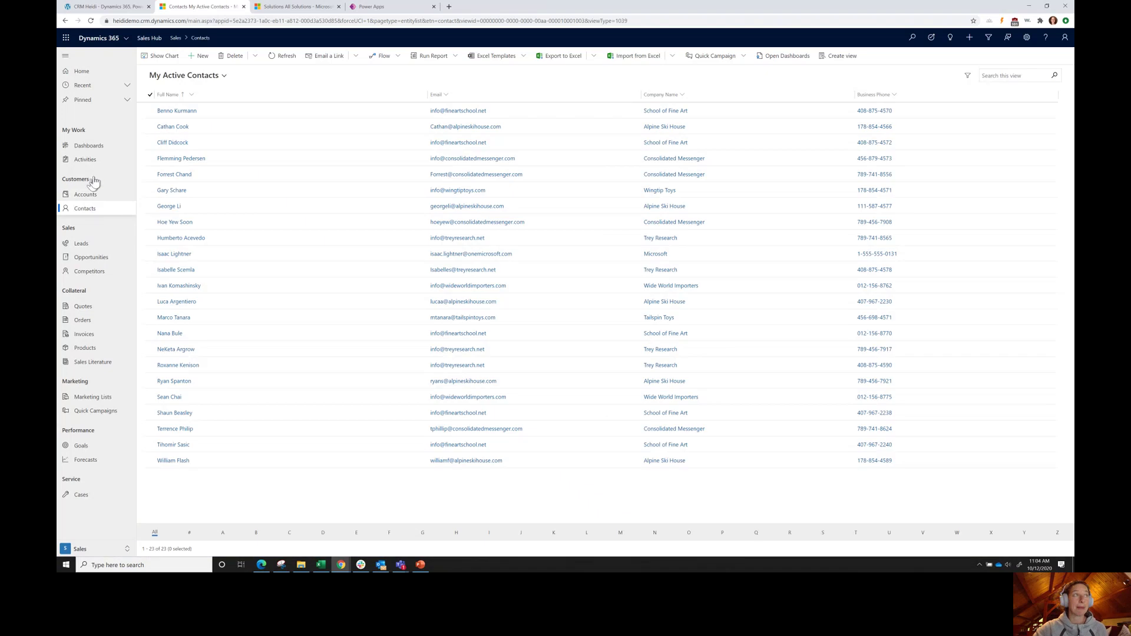
pyautogui.click(211, 78)
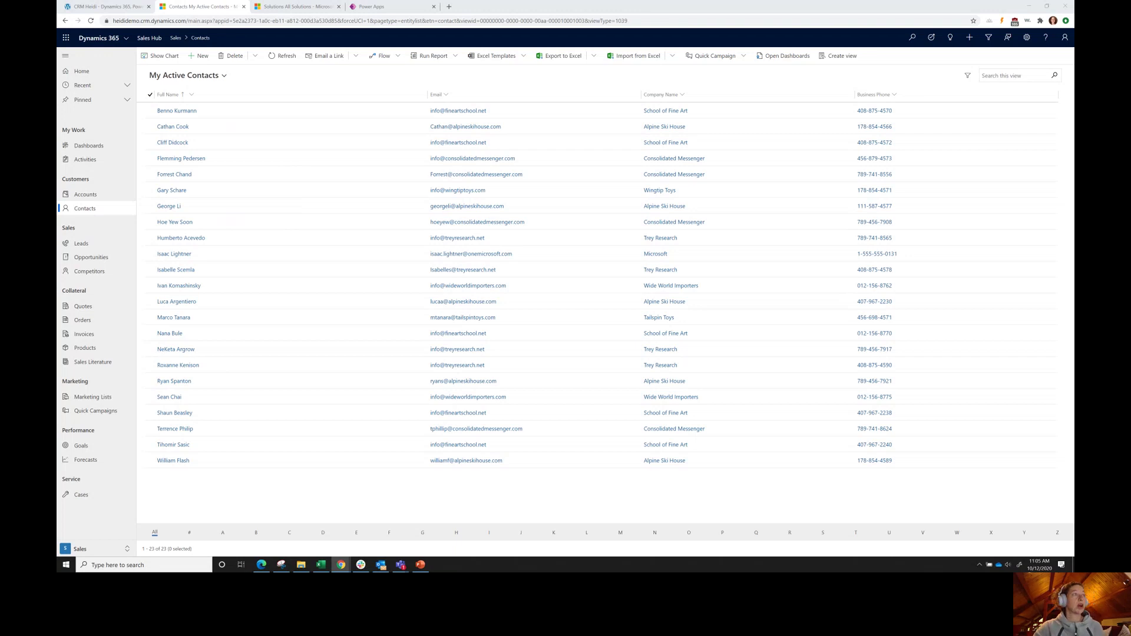
# Start creating a new model-driven app inside the Amazingly Fantastic Solution for Demos in Power Apps.
pyautogui.click(385, 8)
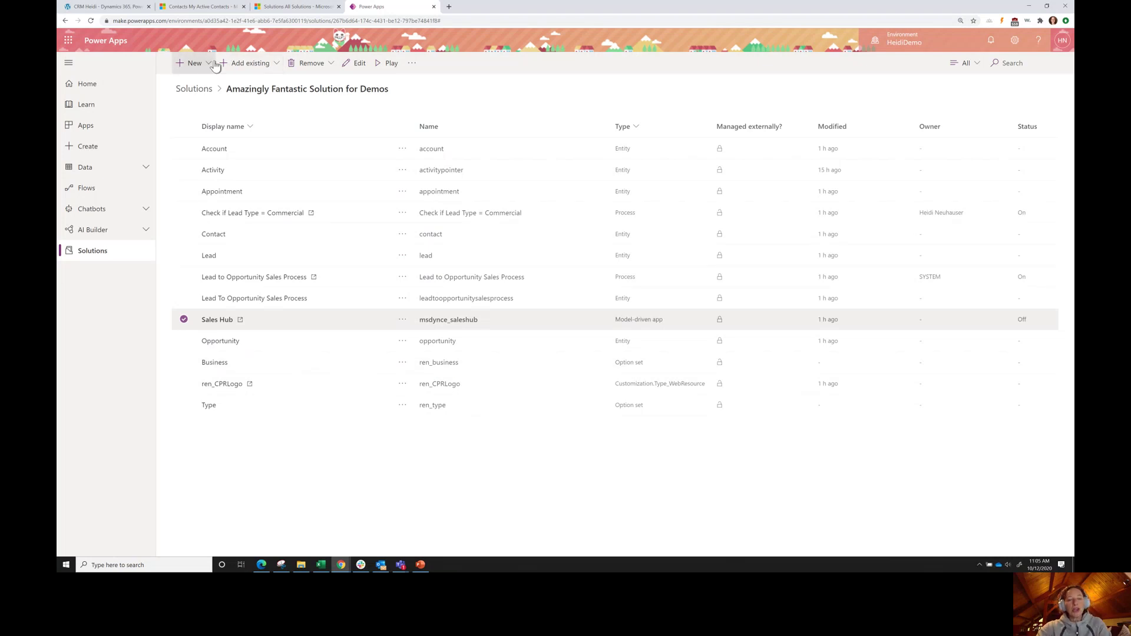
pyautogui.click(210, 65)
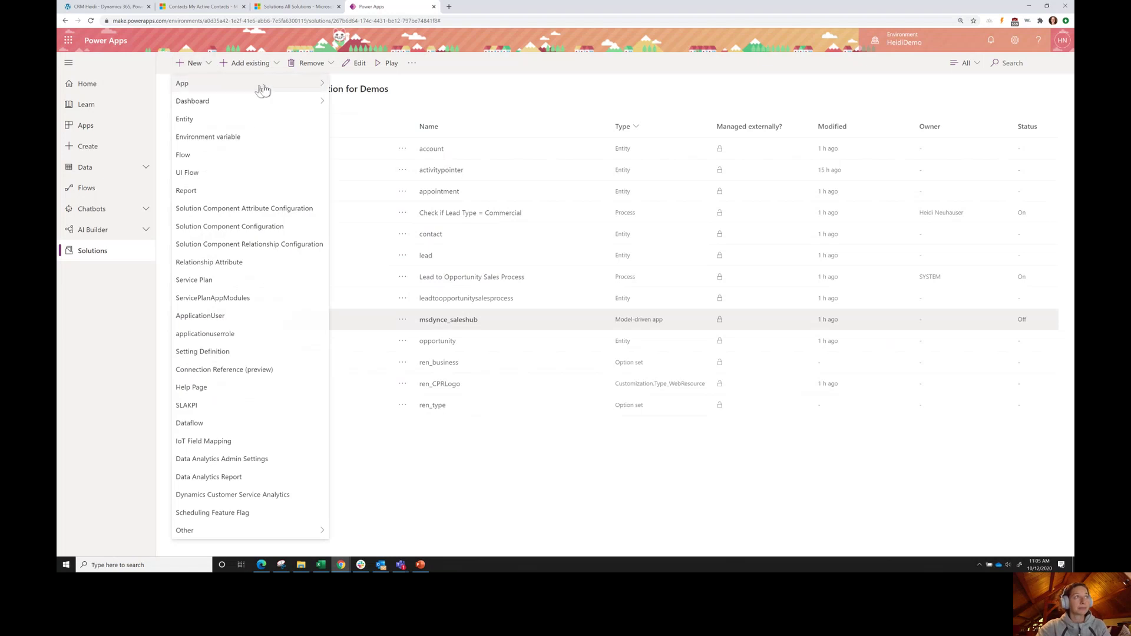
pyautogui.moveTo(320, 84)
pyautogui.click(361, 102)
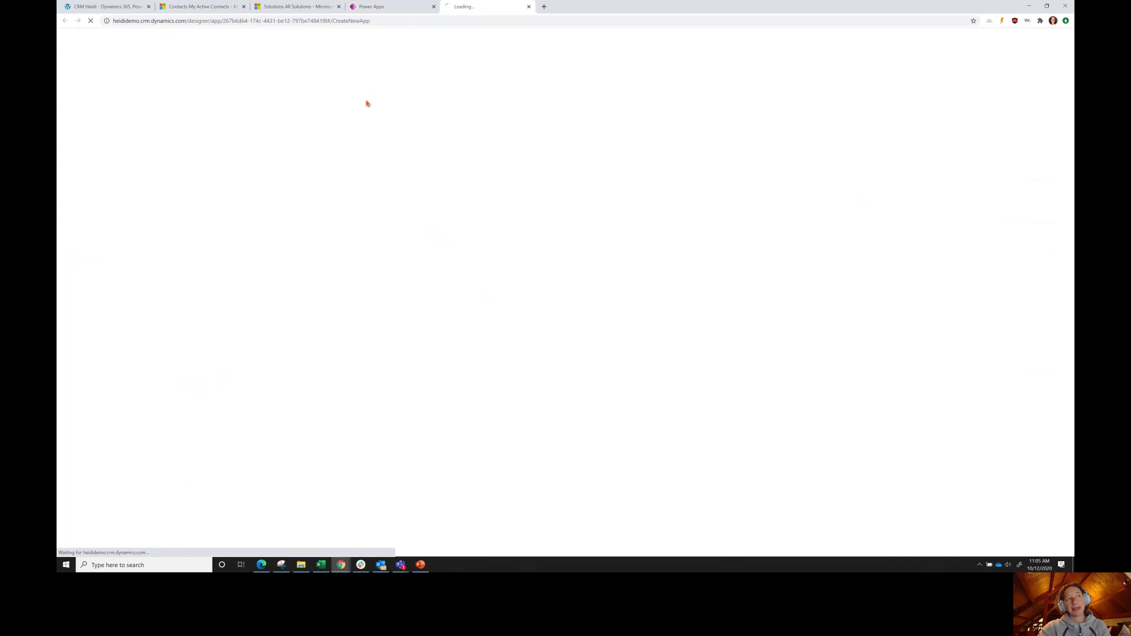
# Open the Amazingly Fantastic Solution for Demos from the classic solutions list and locate its option for a new model-driven app.
pyautogui.click(307, 7)
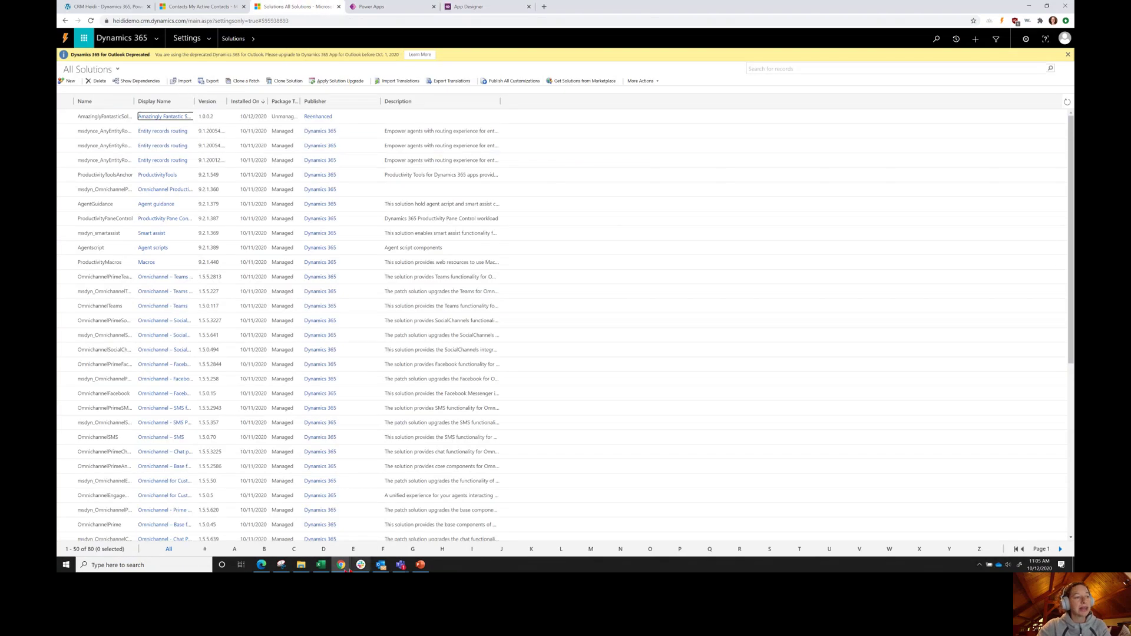
pyautogui.moveTo(341, 565)
pyautogui.click(308, 554)
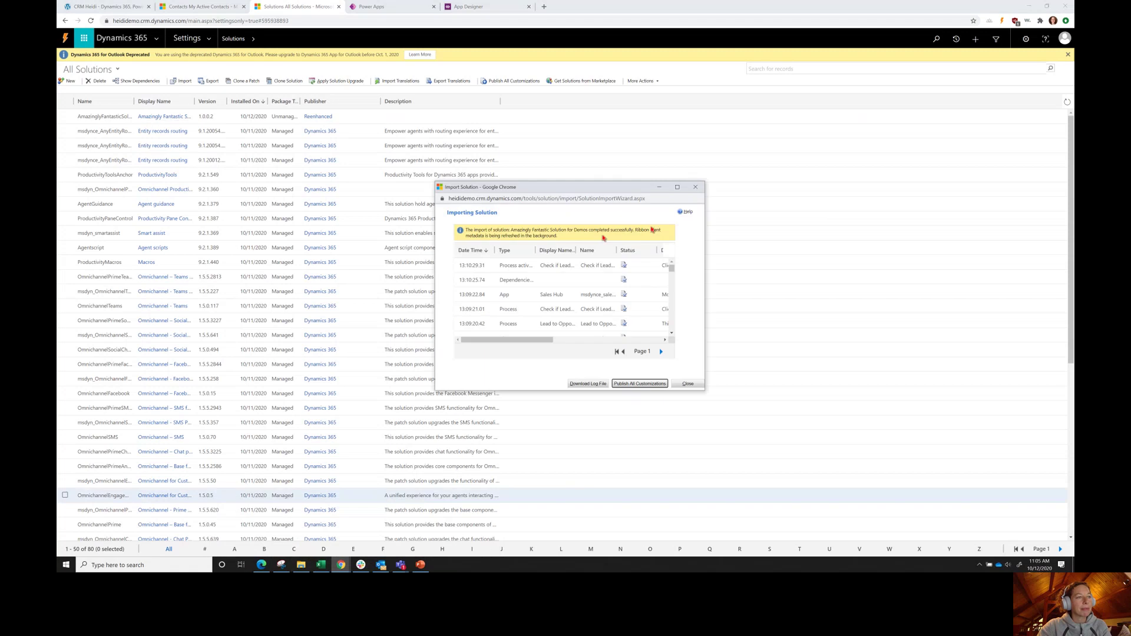
pyautogui.click(889, 323)
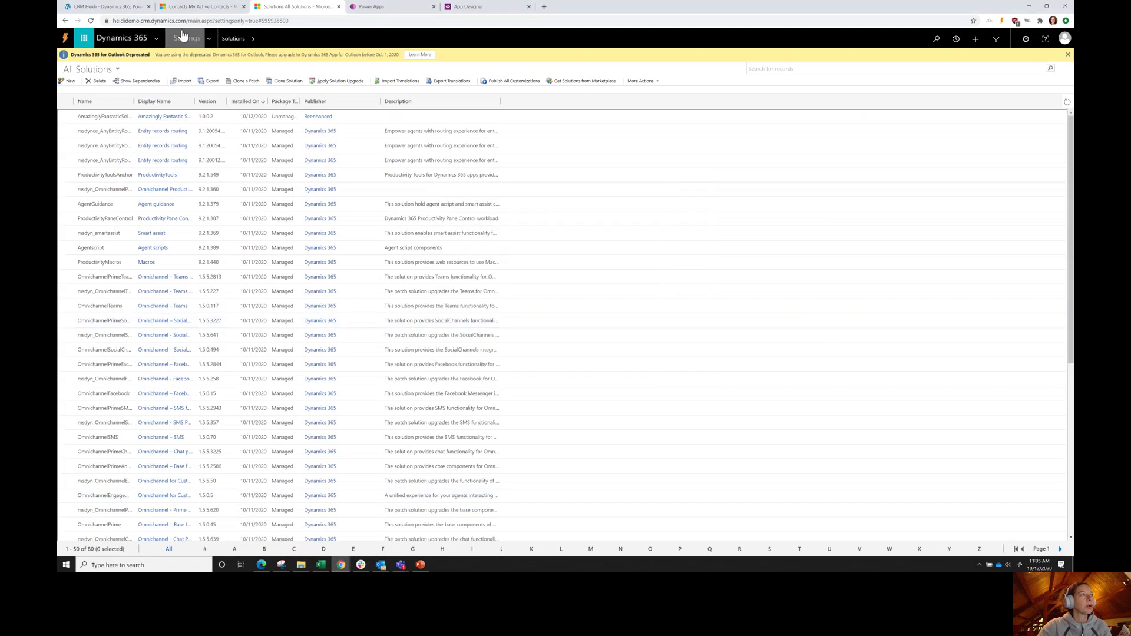
pyautogui.click(146, 120)
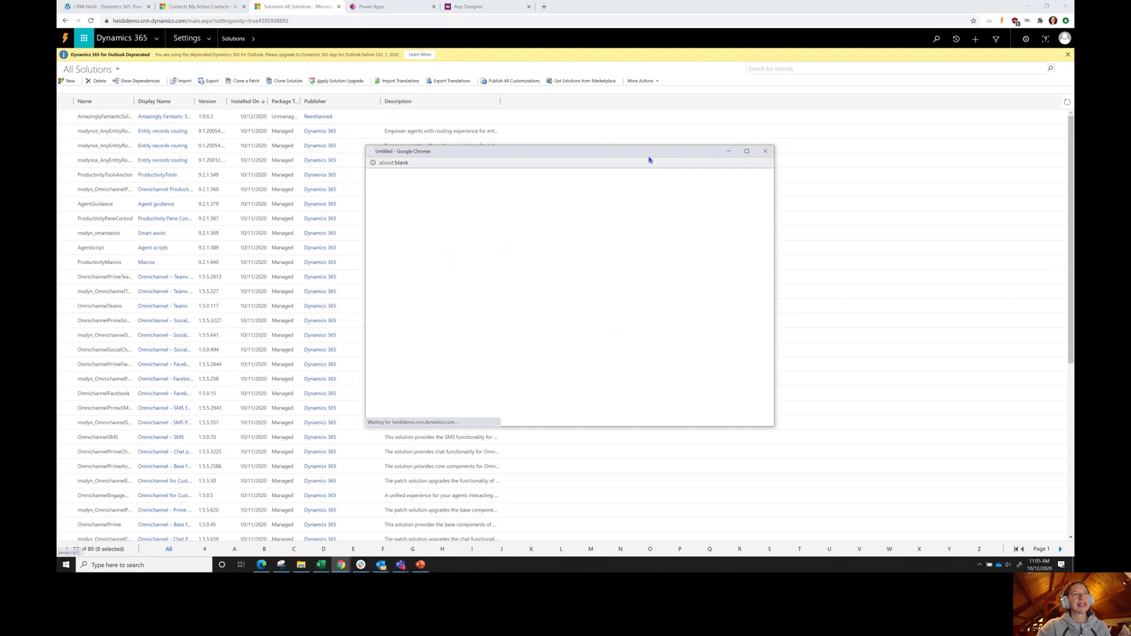
pyautogui.moveTo(552, 147); pyautogui.dragTo(380, 92)
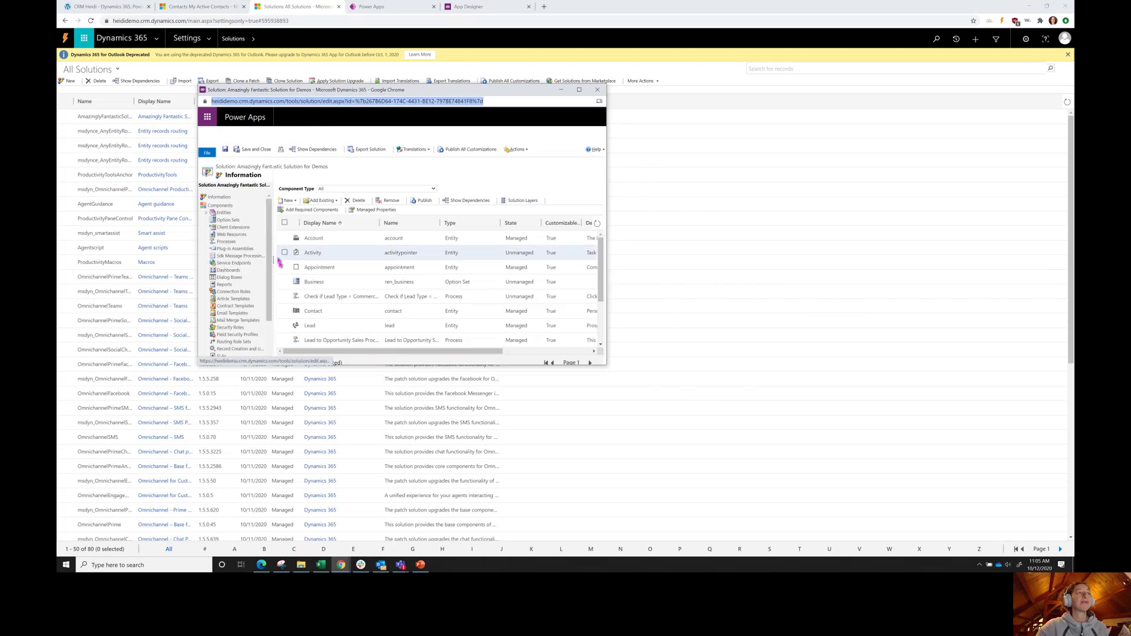
pyautogui.click(289, 200)
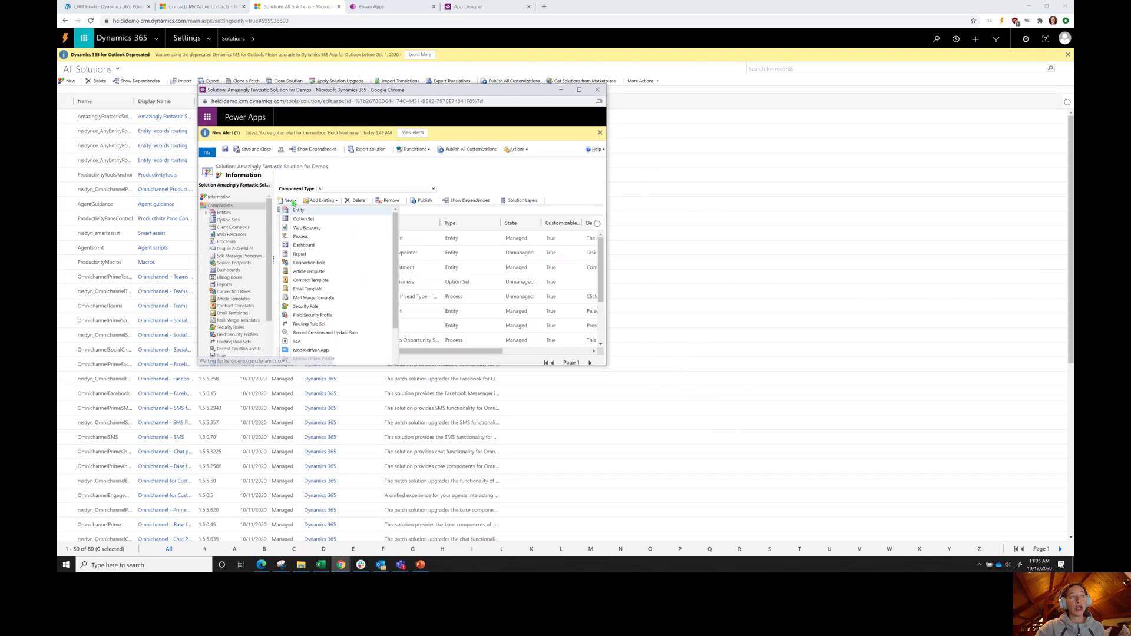
pyautogui.scroll(-2, 318, 303)
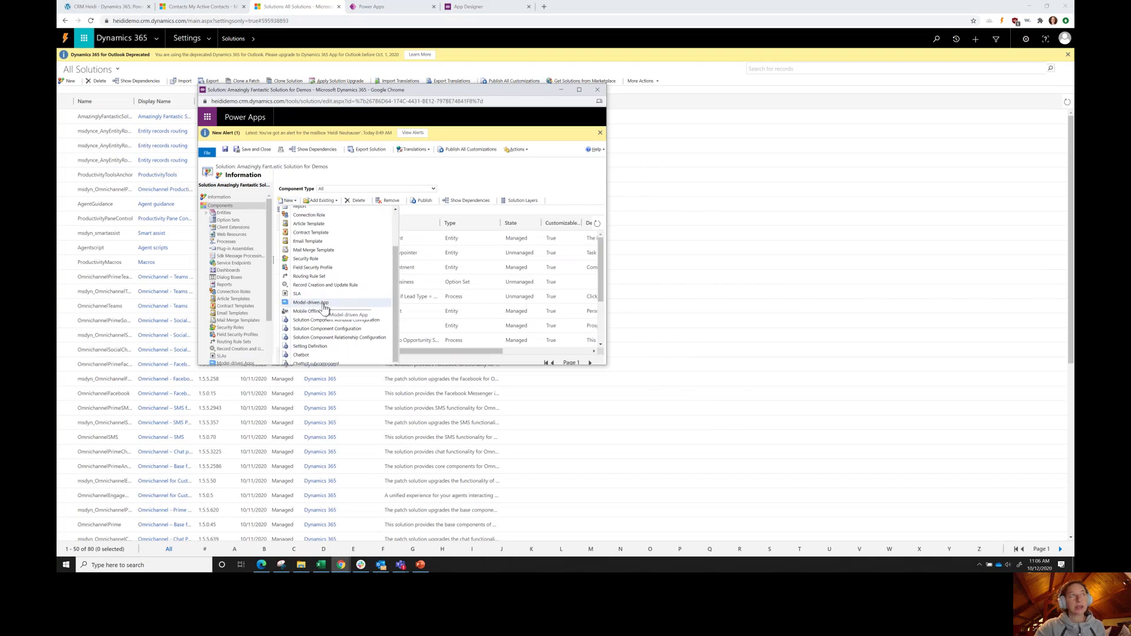
pyautogui.click(323, 305)
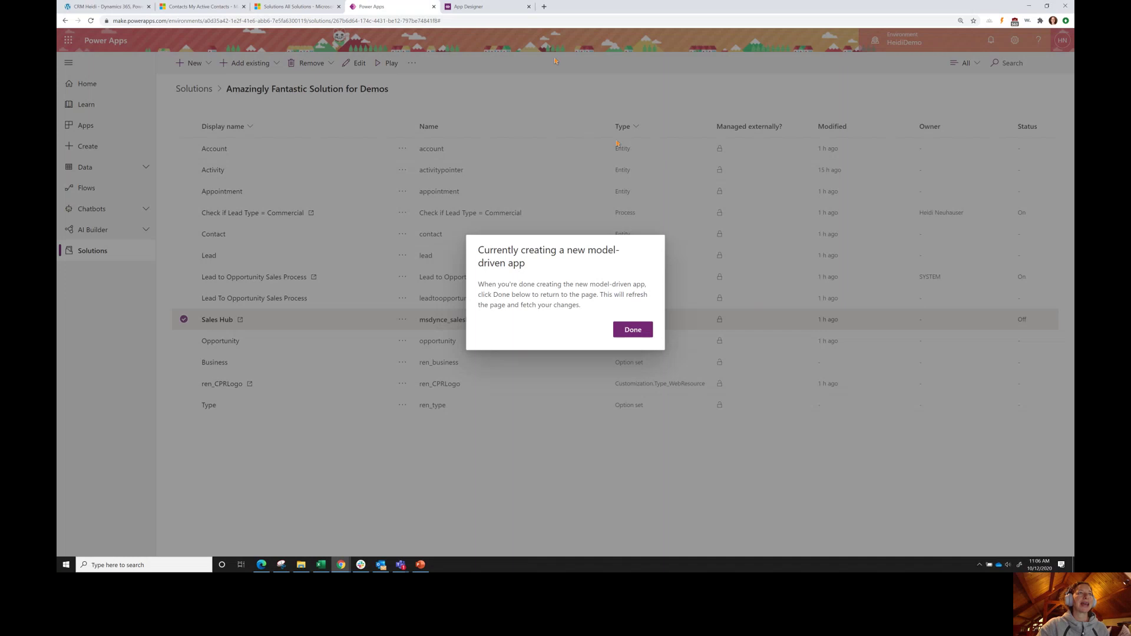
# Name the new app "Inside Sales" in the App Designer and check its unique name.
pyautogui.click(468, 7)
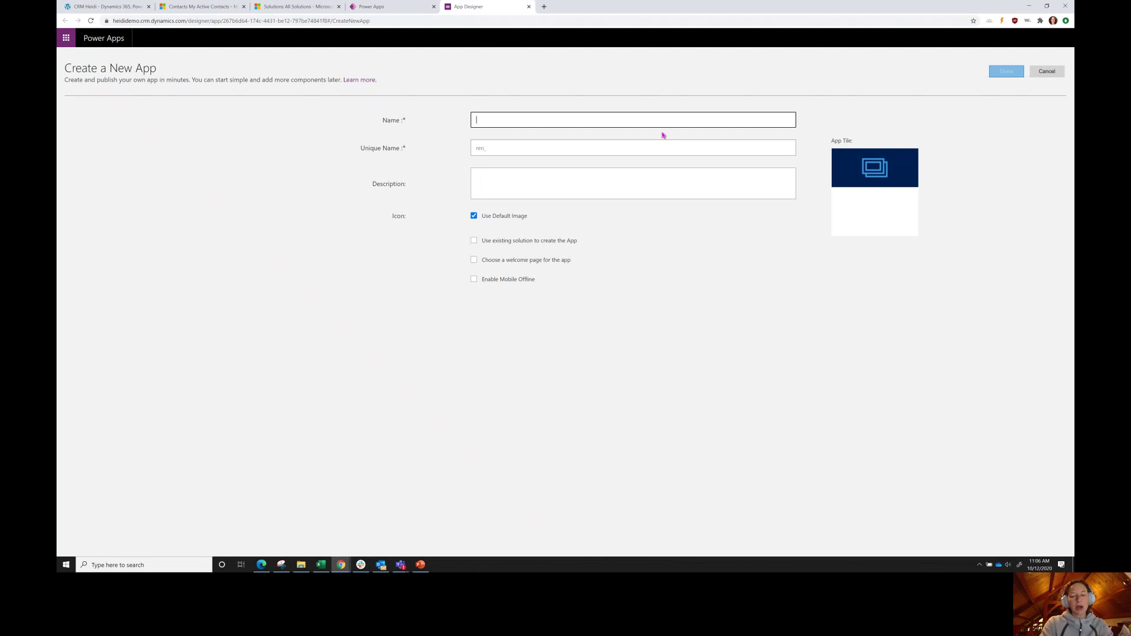
pyautogui.write('In')
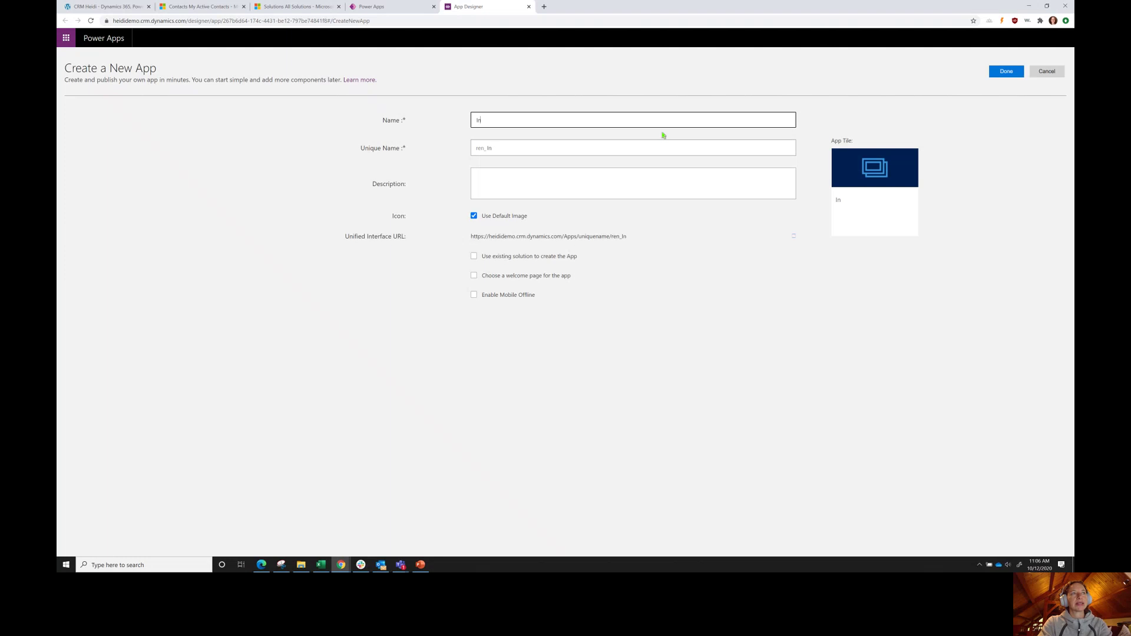
pyautogui.write('side Sales')
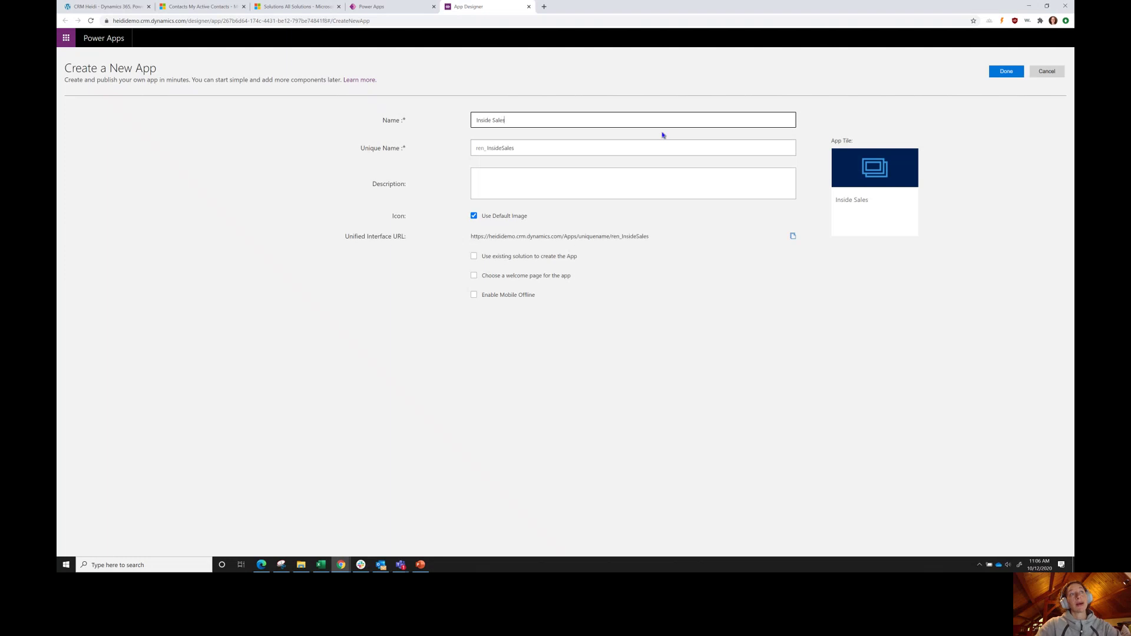
pyautogui.click(587, 171)
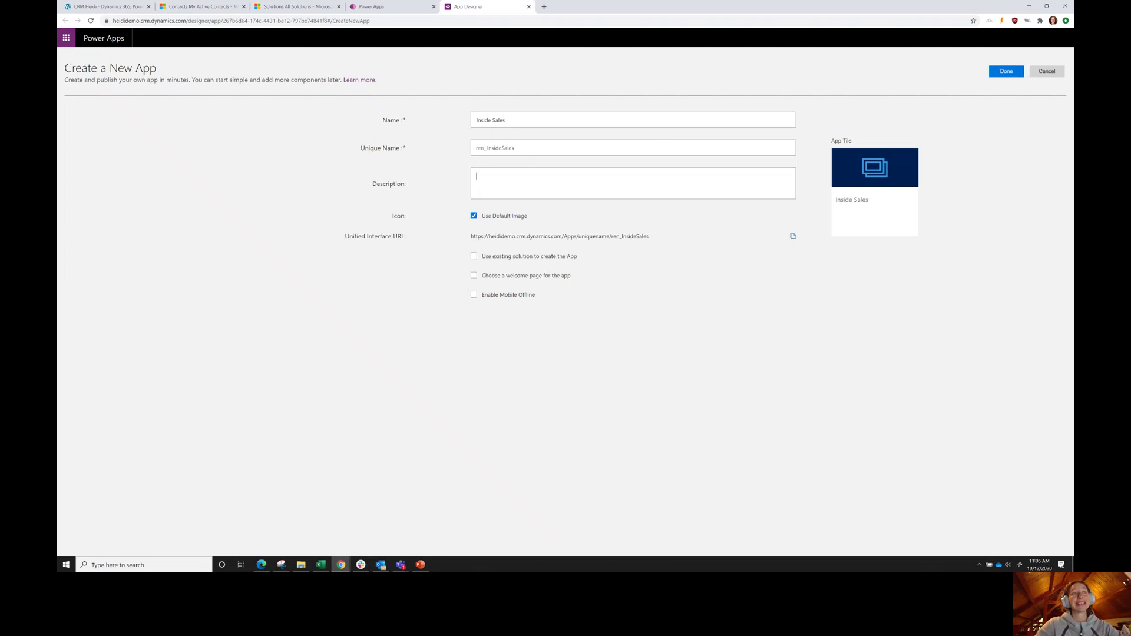
pyautogui.moveTo(514, 148); pyautogui.dragTo(430, 151)
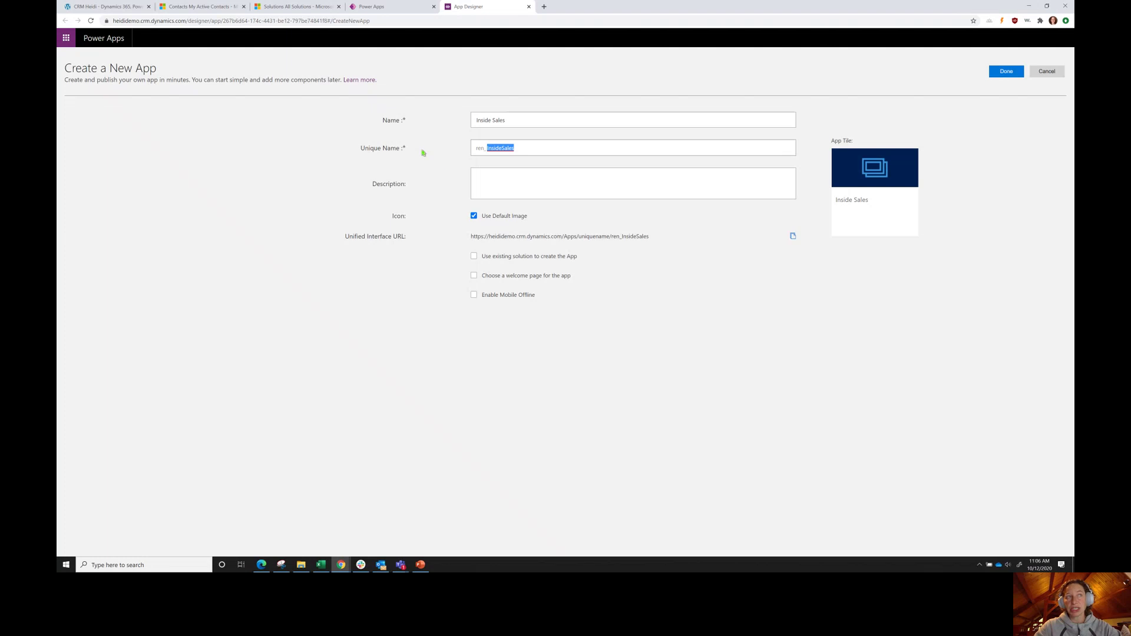
# Enter the description "This app is streamlined for our Inside Sales Team." and turn off the default image for the app icon.
pyautogui.click(510, 188)
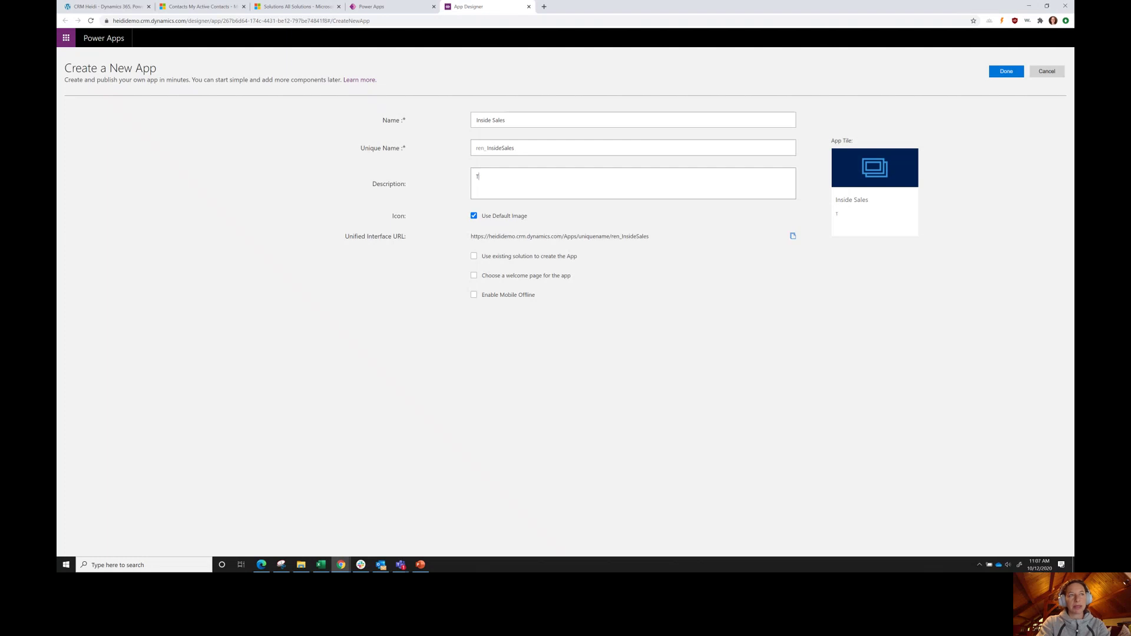
pyautogui.write('his app is stream')
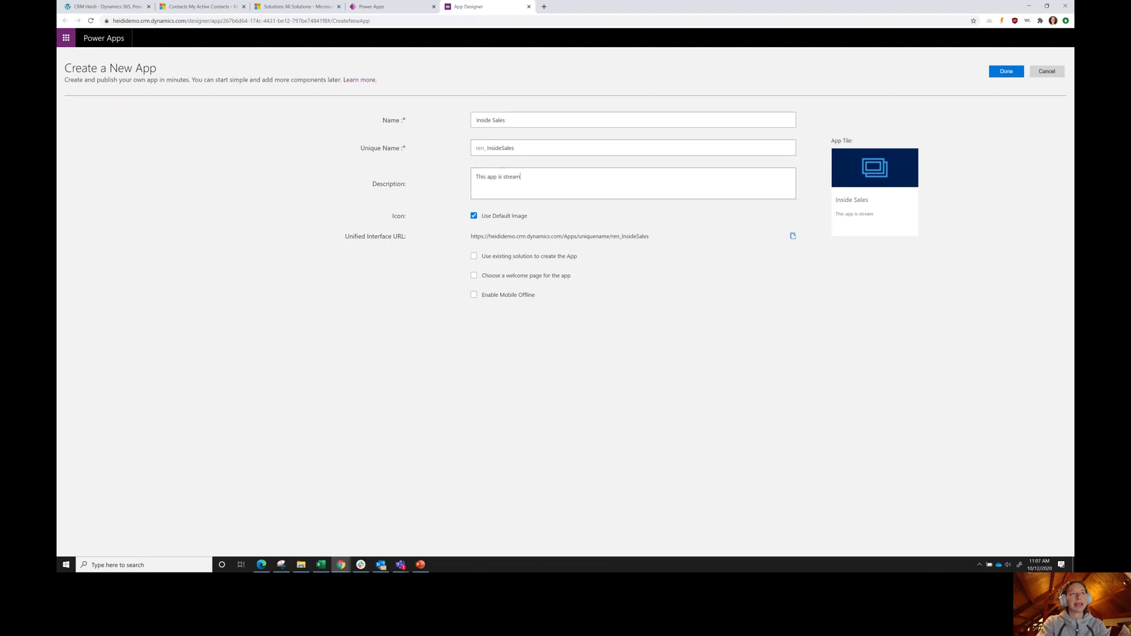
pyautogui.write('lined for our In')
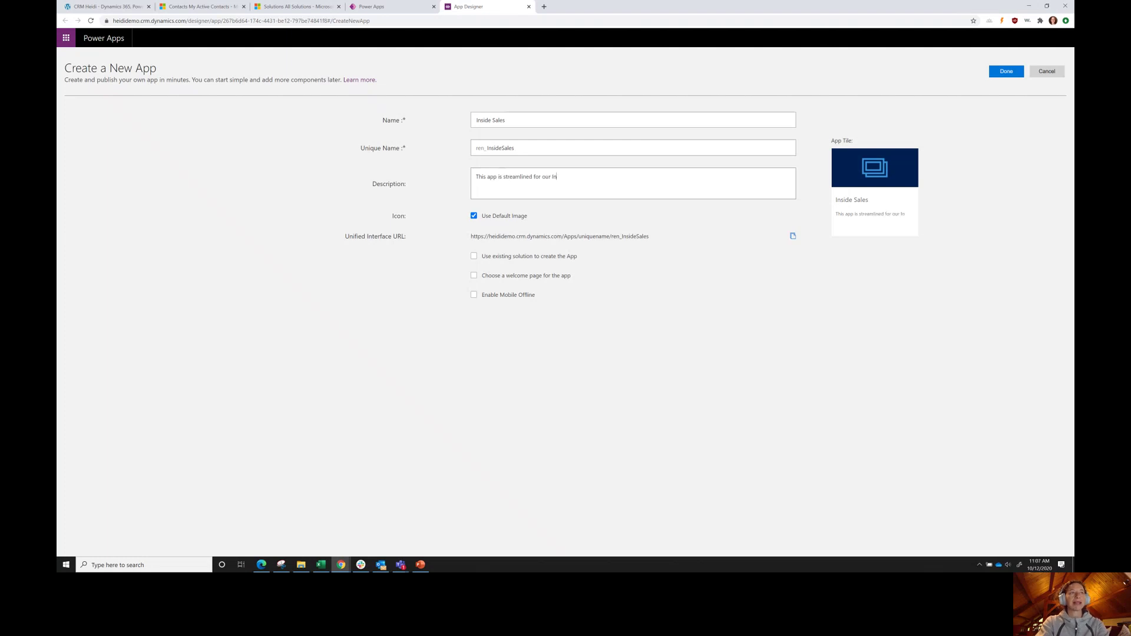
pyautogui.write('side Sales Team.')
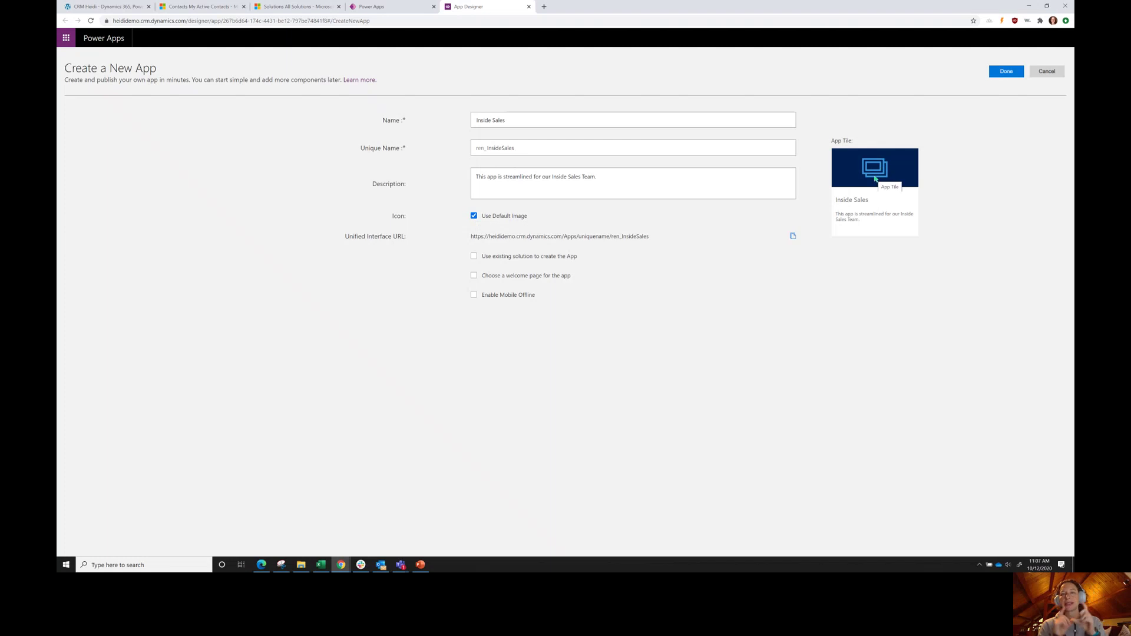
pyautogui.click(474, 217)
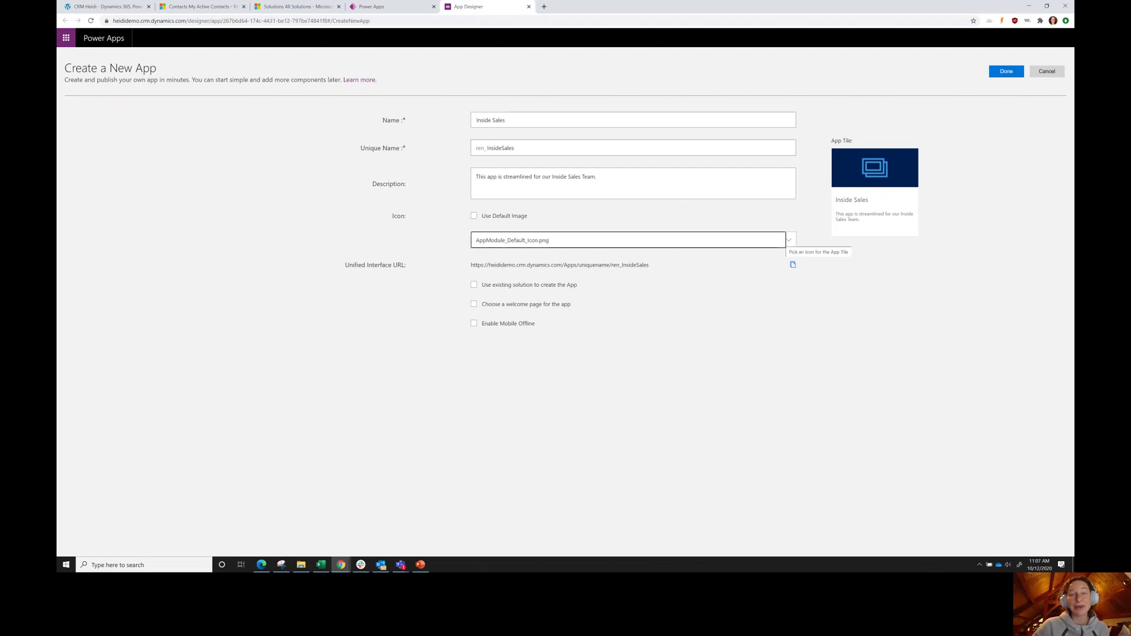
# Choose angel_smile.gif as the icon for the Inside Sales app tile.
pyautogui.click(788, 240)
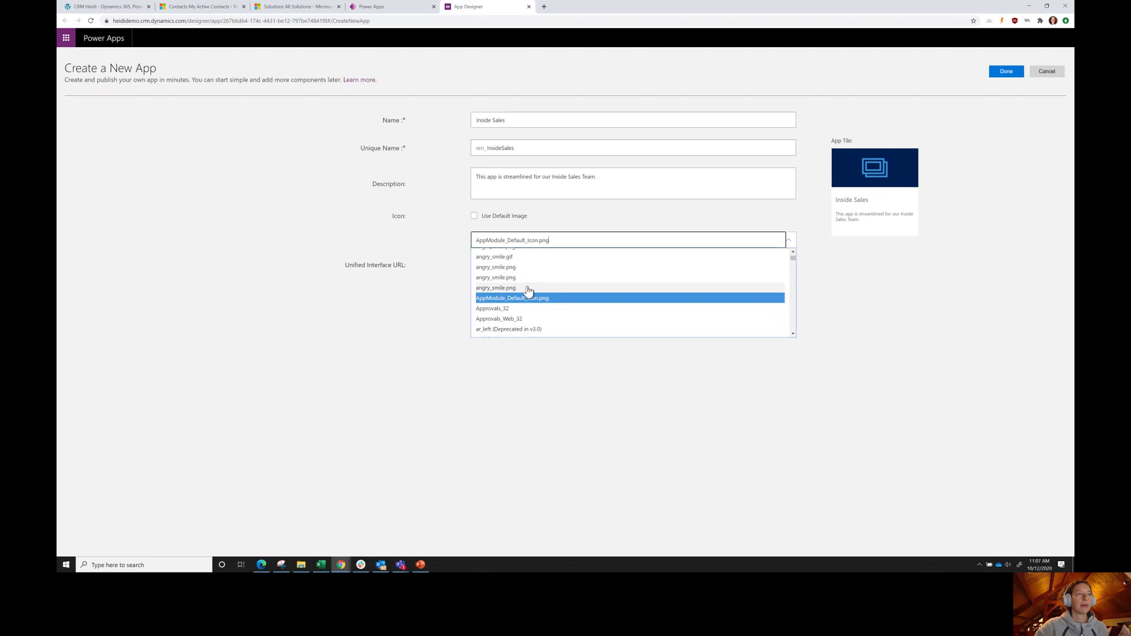
pyautogui.scroll(2, 512, 274)
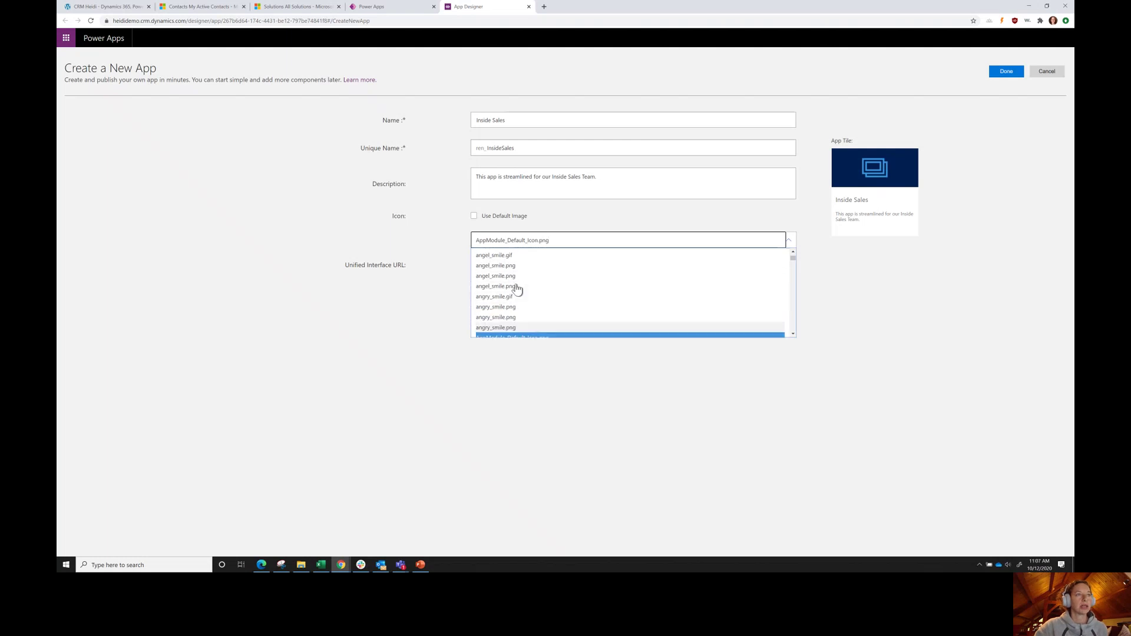
pyautogui.click(512, 255)
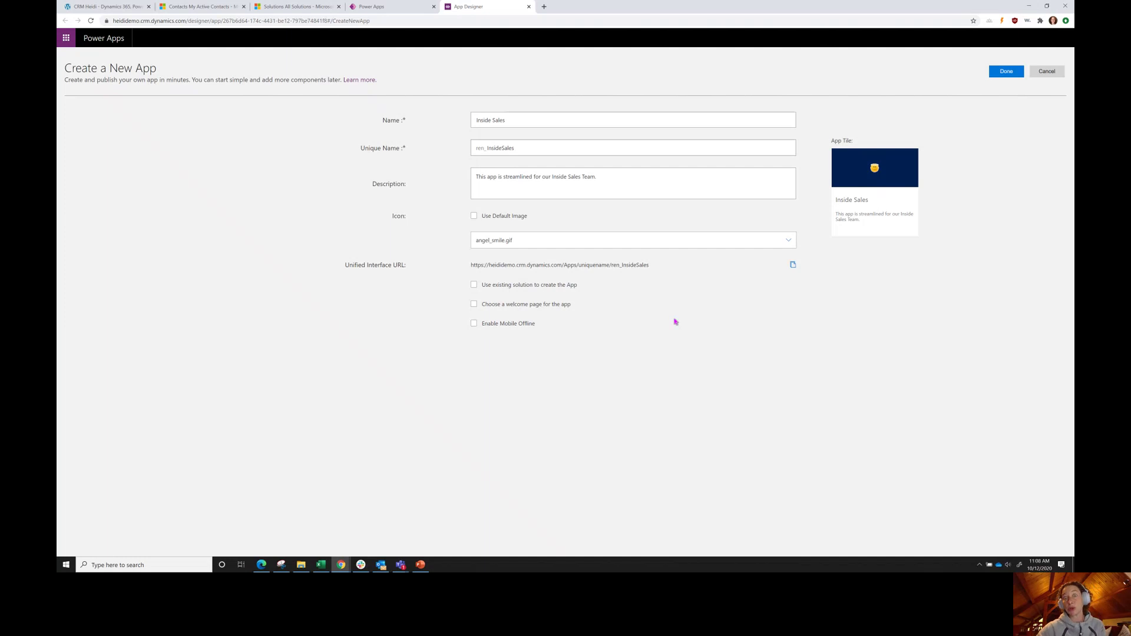
# Examine the mobile offline option, leaving it disabled, and copy the app's Unified Interface URL.
pyautogui.click(475, 325)
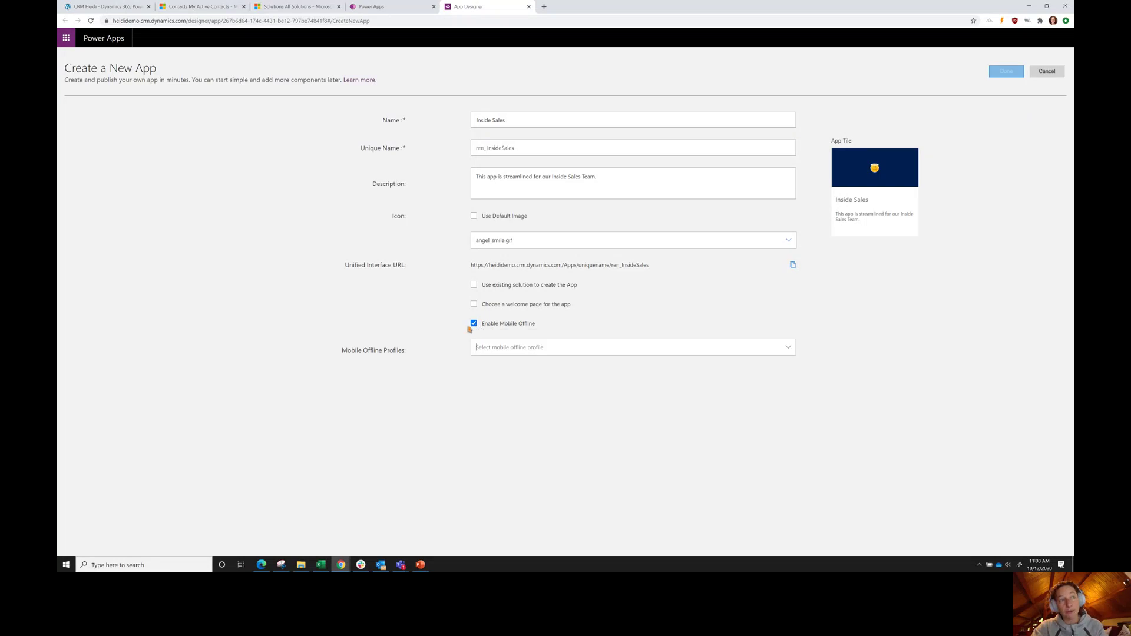
pyautogui.click(474, 326)
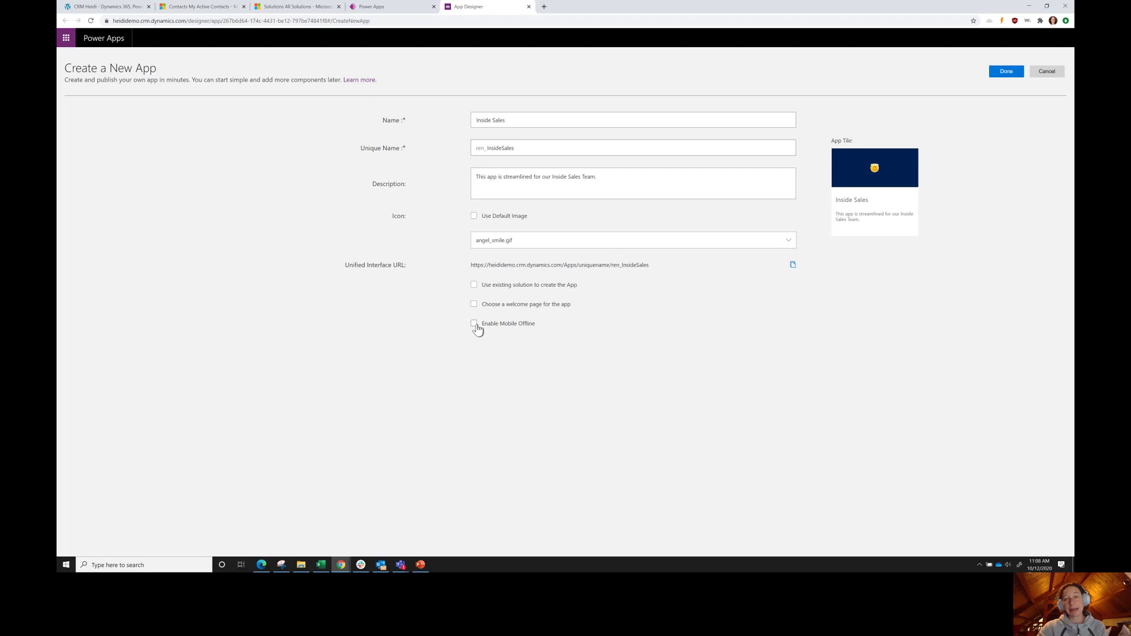
pyautogui.tripleClick(501, 265)
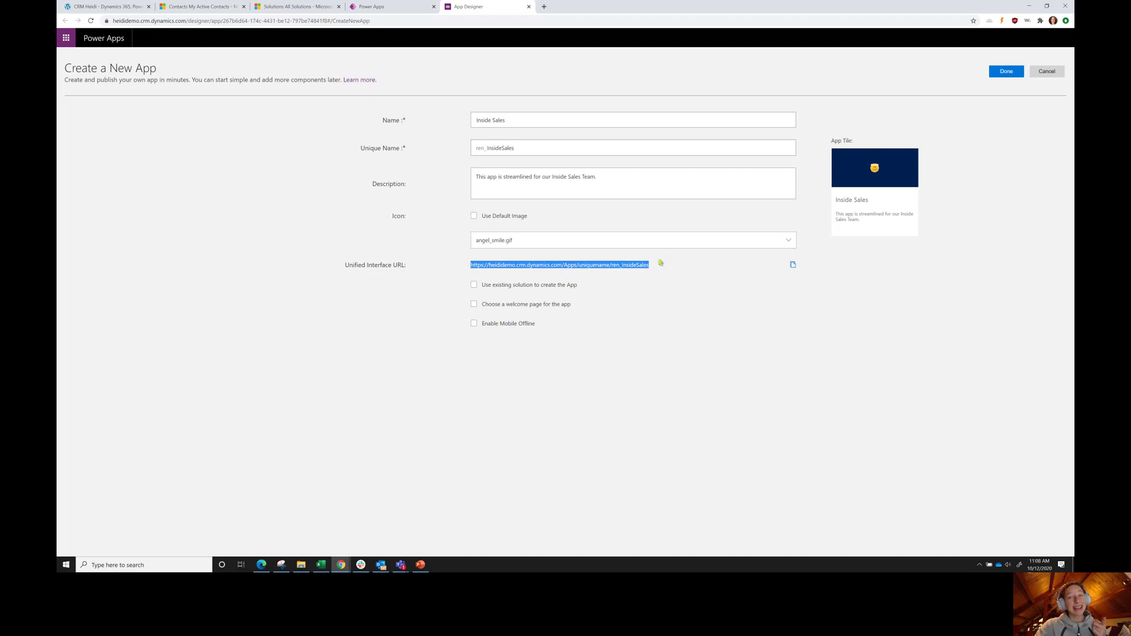
pyautogui.click(793, 265)
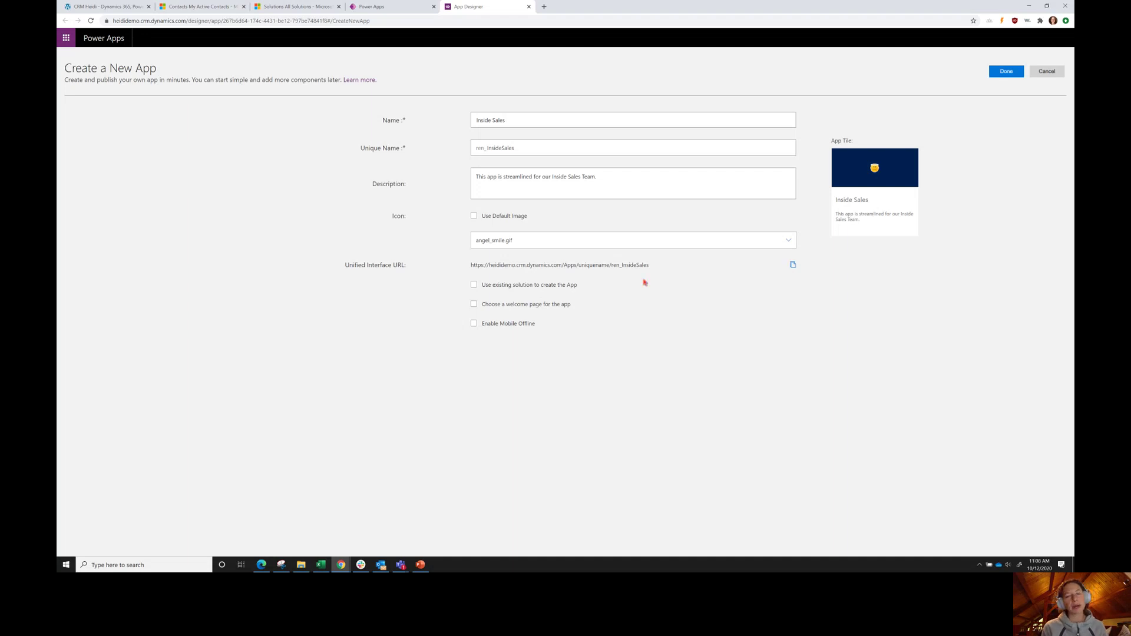
# Finish creating the Inside Sales app and open its site map for editing.
pyautogui.click(1006, 72)
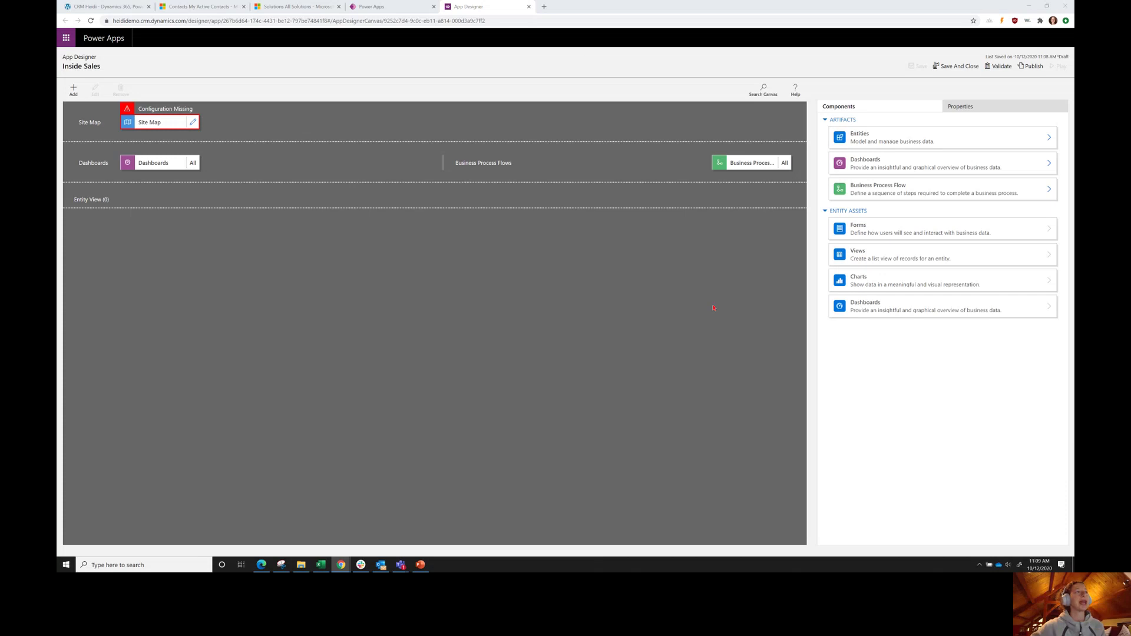
pyautogui.click(193, 124)
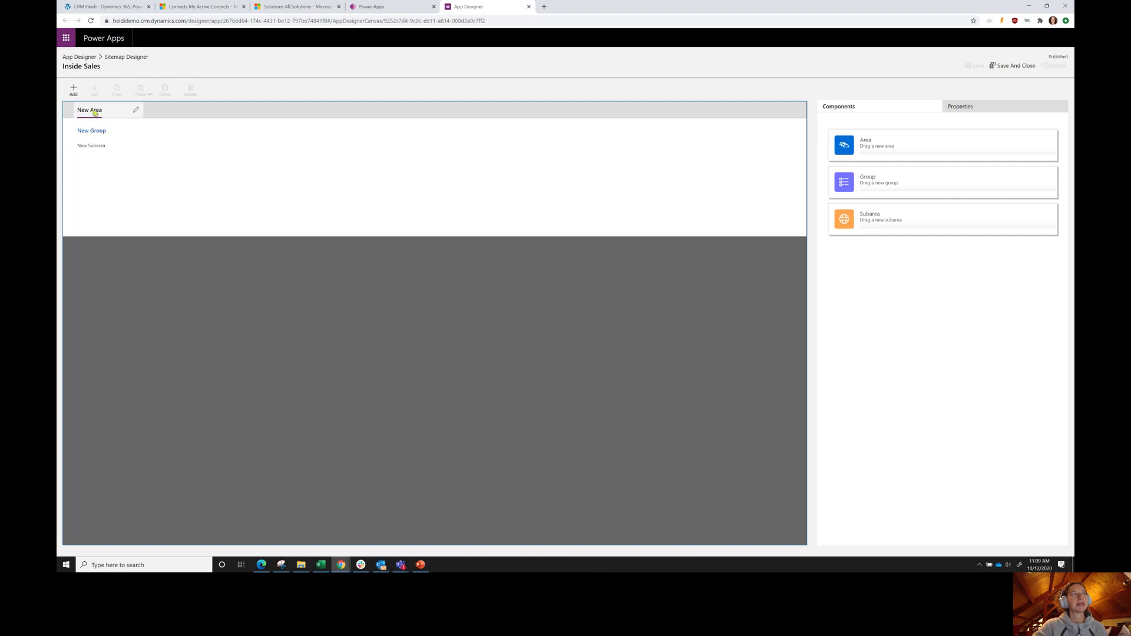
# Examine the Sales Hub's Sales Insights settings, App Settings and Sales areas as a reference, and return to the Sitemap Designer.
pyautogui.click(203, 7)
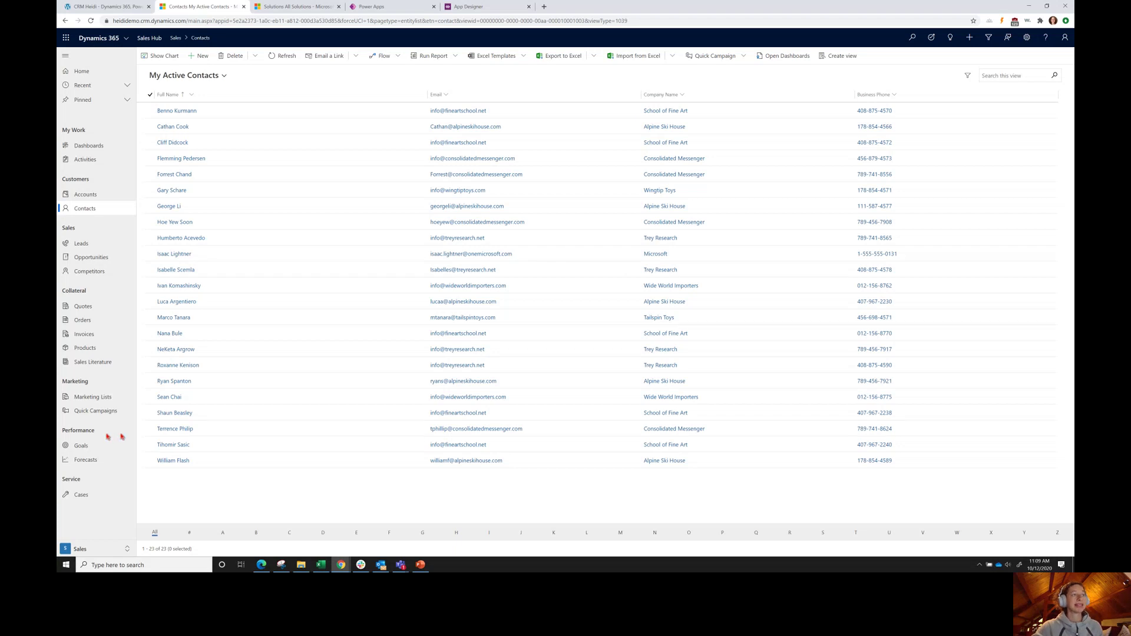
pyautogui.click(83, 550)
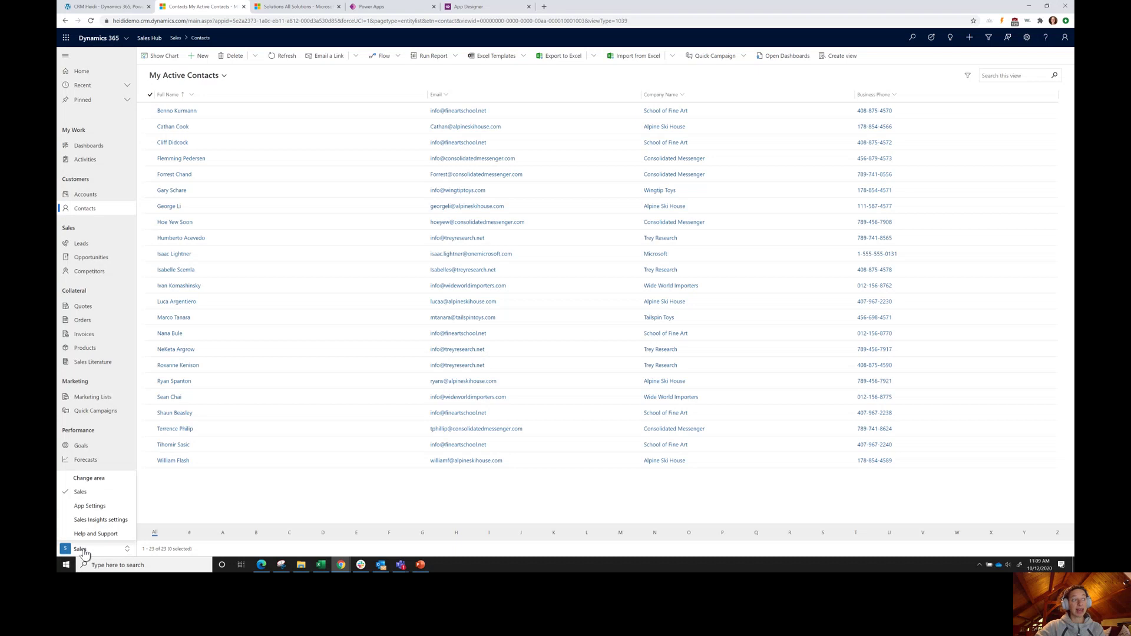
pyautogui.click(101, 521)
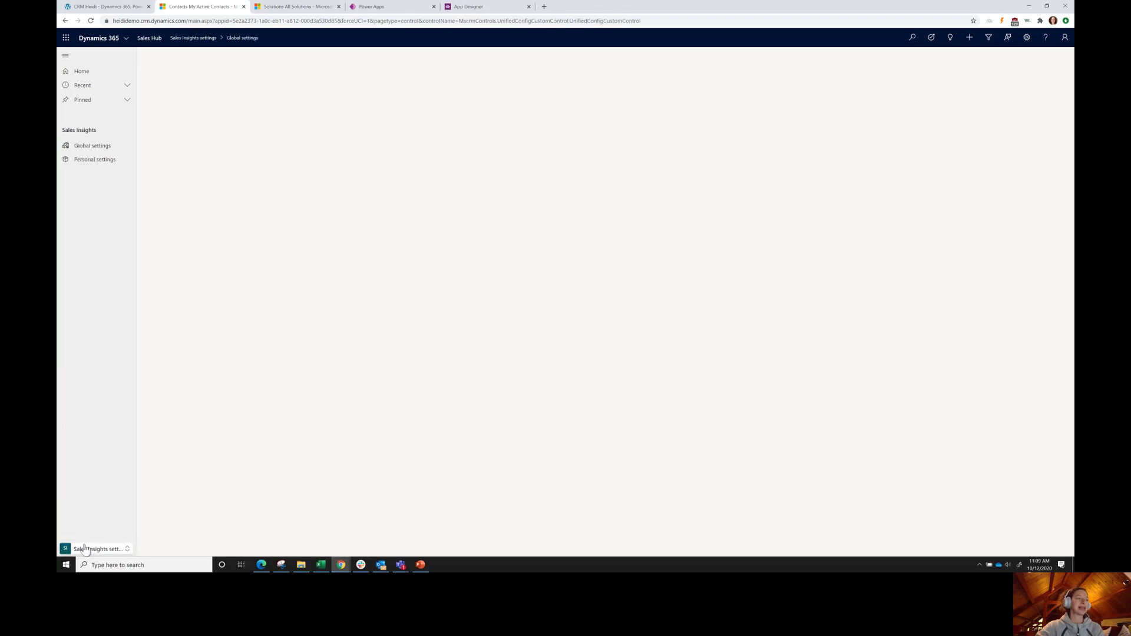
pyautogui.click(84, 551)
pyautogui.click(96, 504)
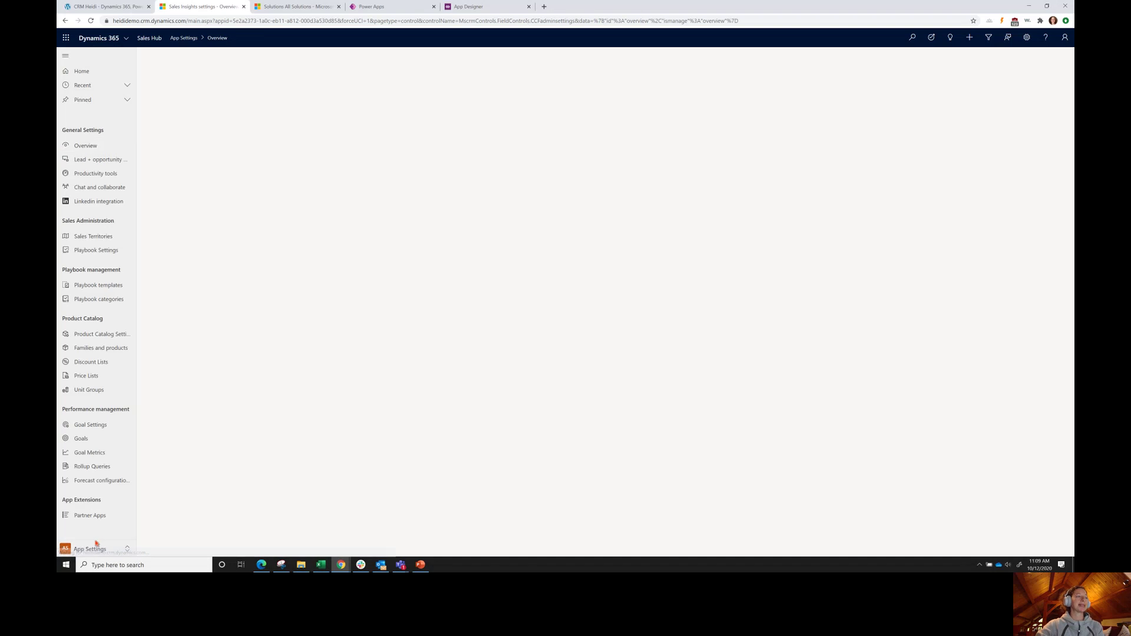
pyautogui.click(96, 546)
pyautogui.click(101, 499)
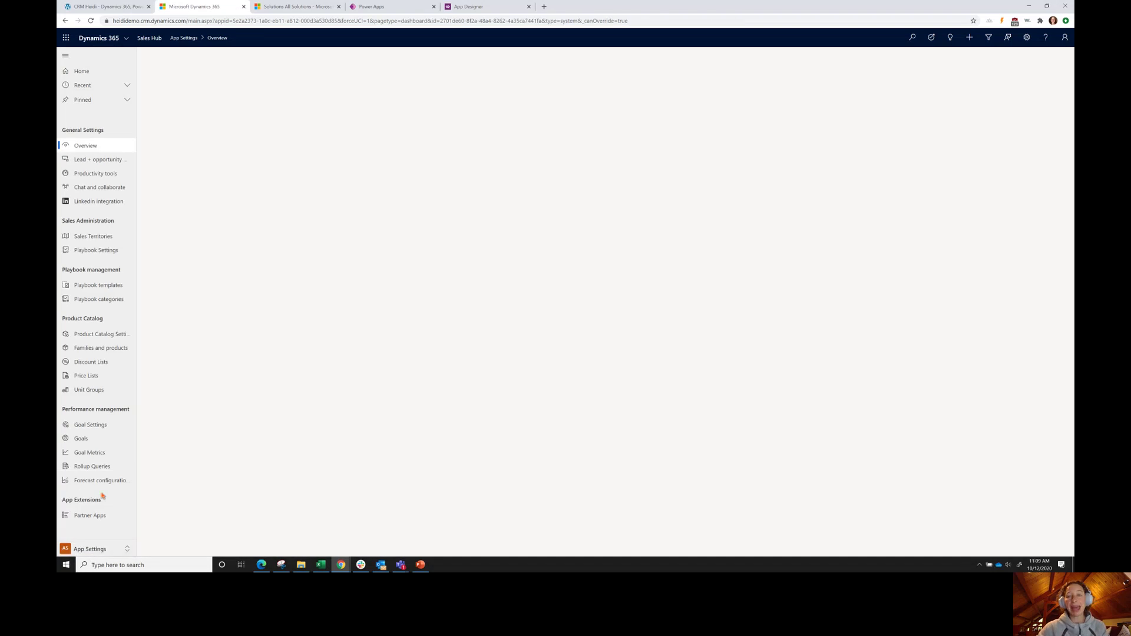
pyautogui.click(516, 7)
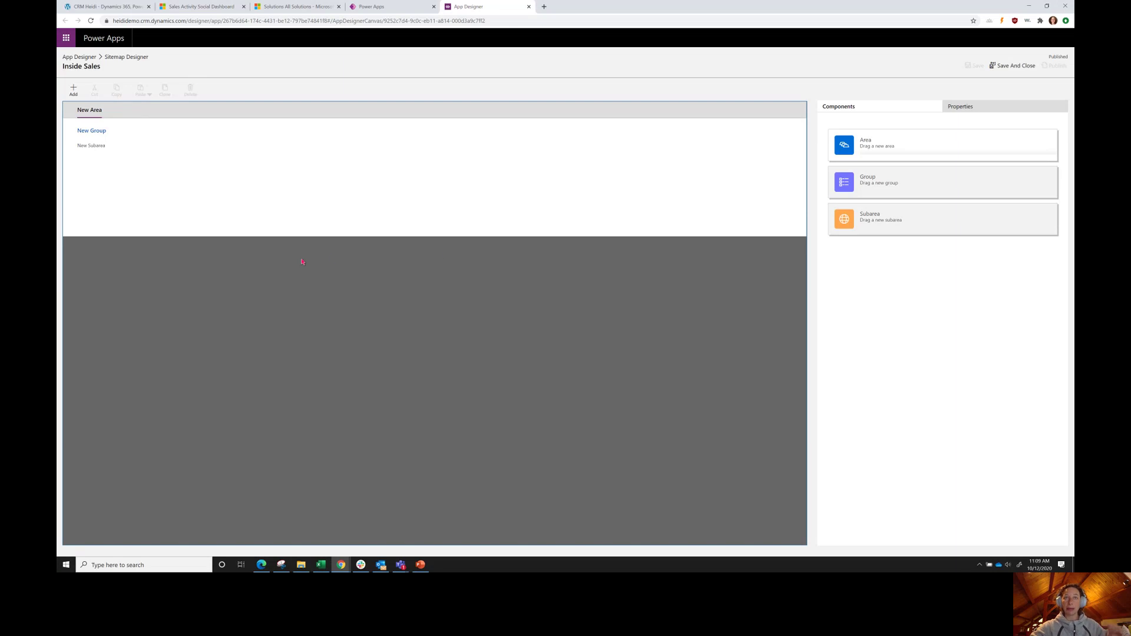
pyautogui.click(90, 111)
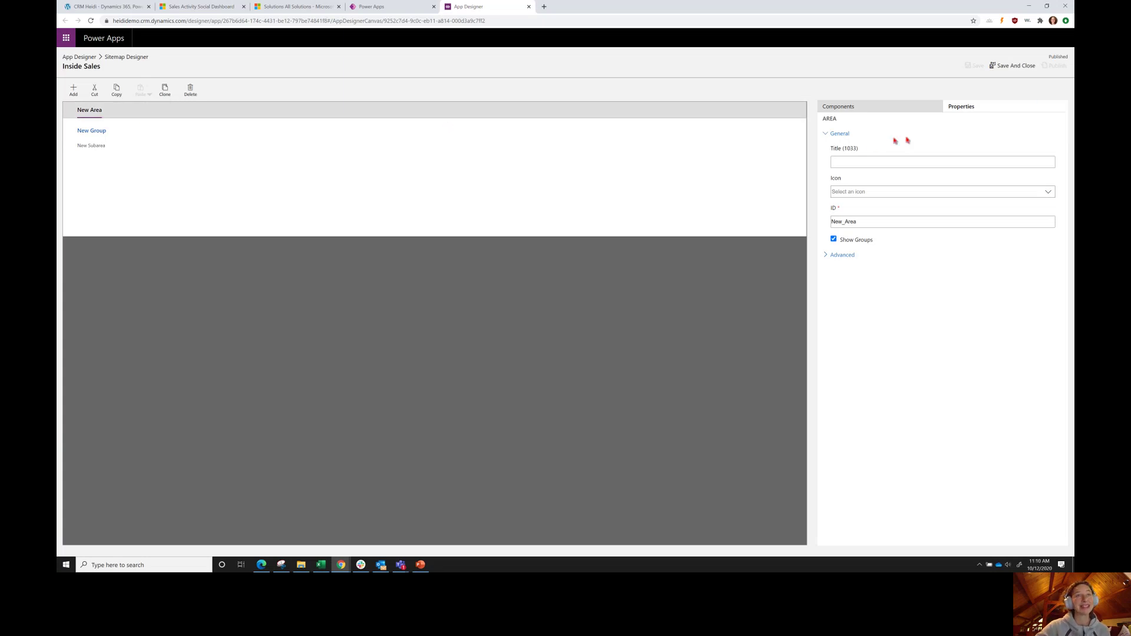
pyautogui.click(136, 111)
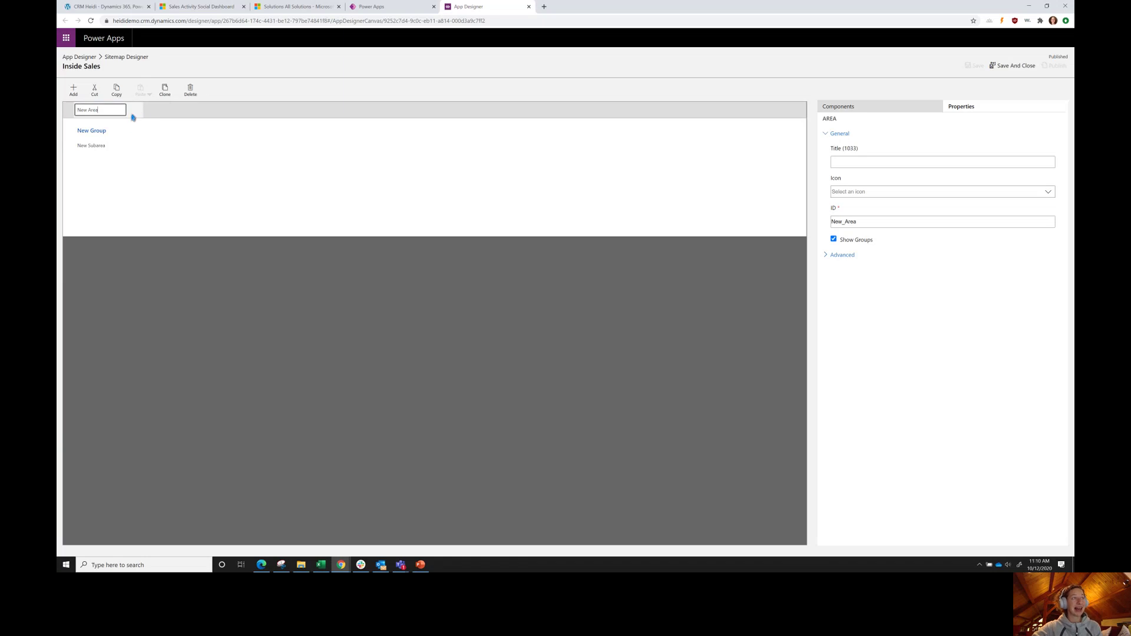
pyautogui.click(63, 110)
pyautogui.click(121, 110)
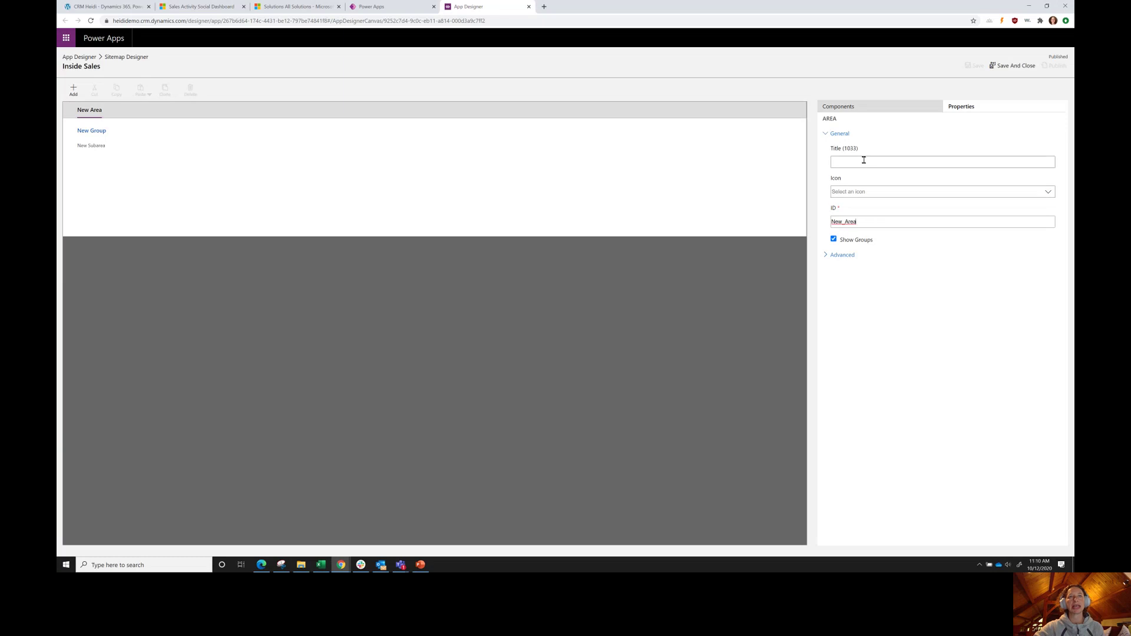
pyautogui.click(497, 167)
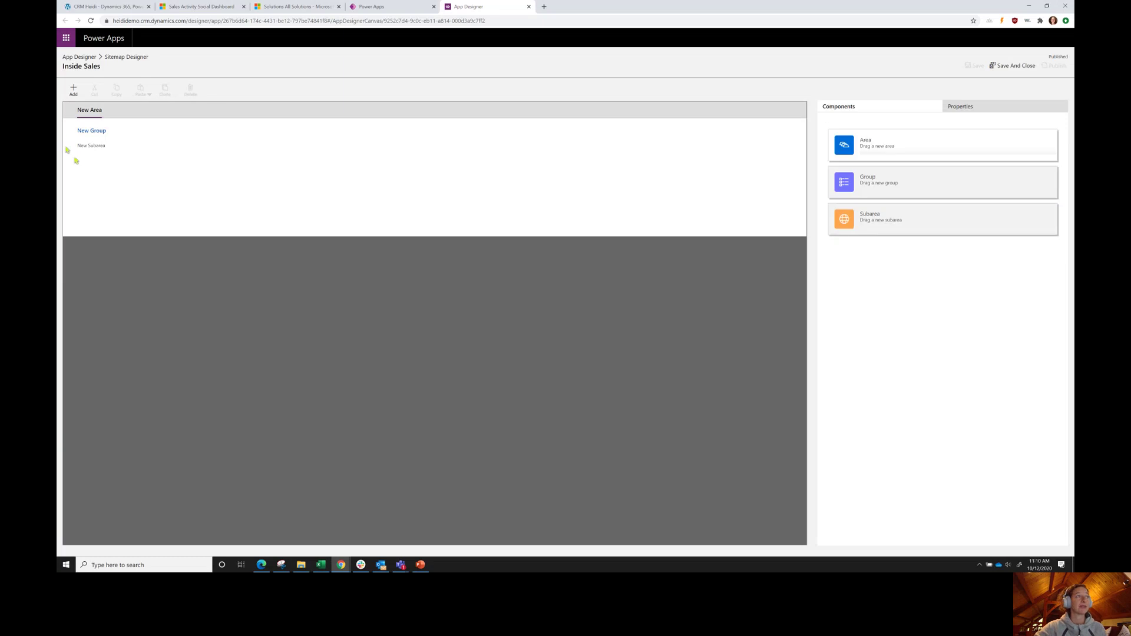
# Rename the new area in the site map to "Sales".
pyautogui.click(141, 112)
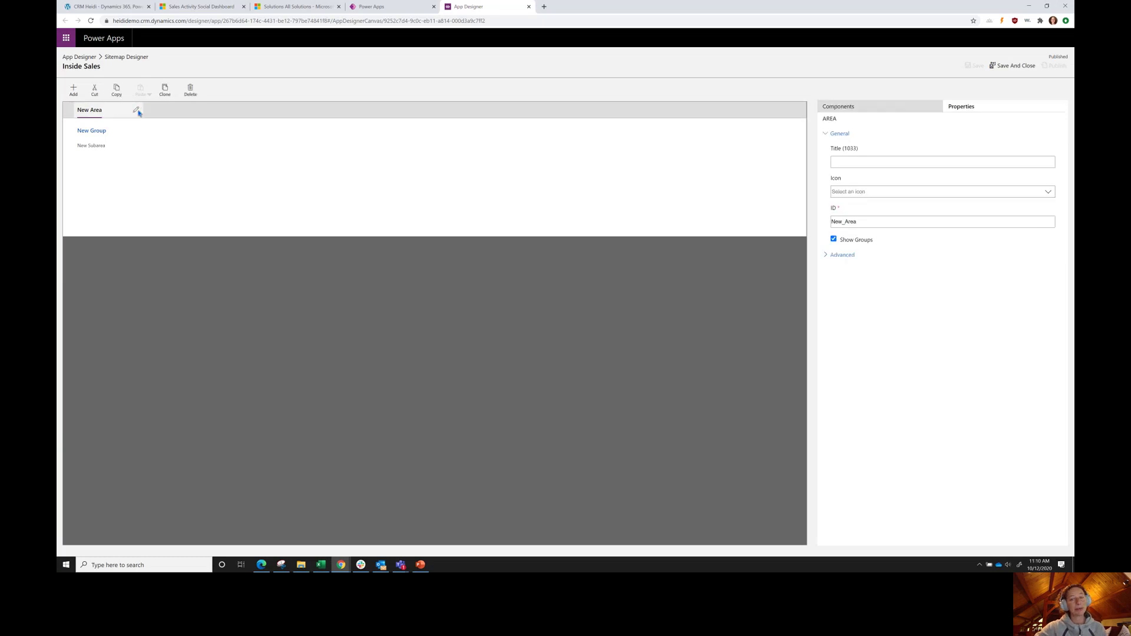
pyautogui.click(136, 112)
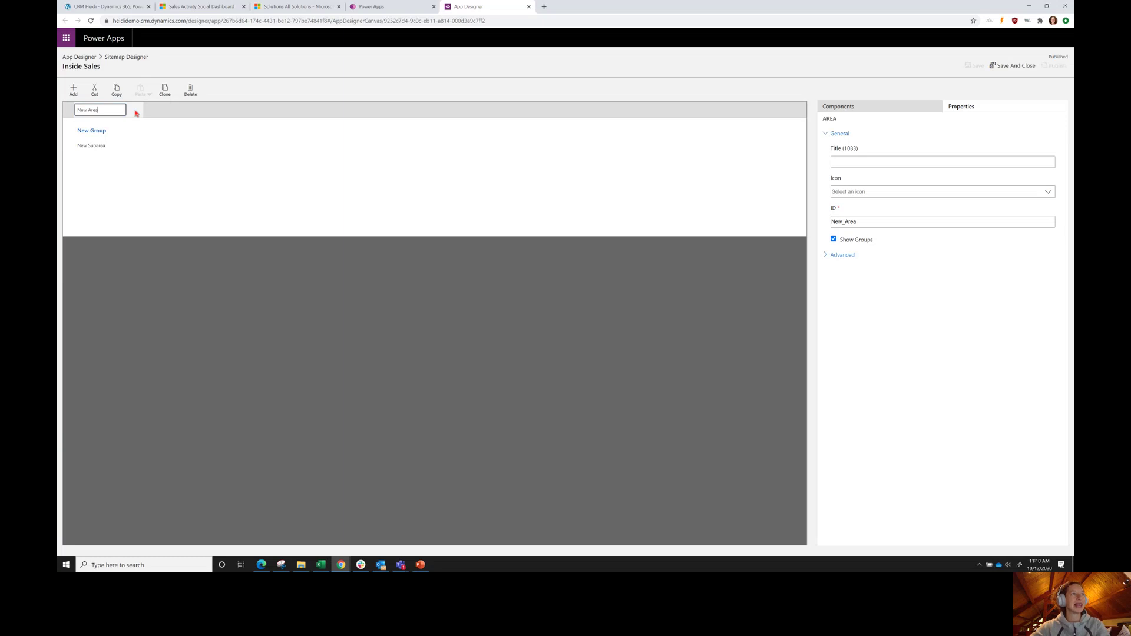
pyautogui.hotkey('ctrl', 'a')
pyautogui.write('Sal')
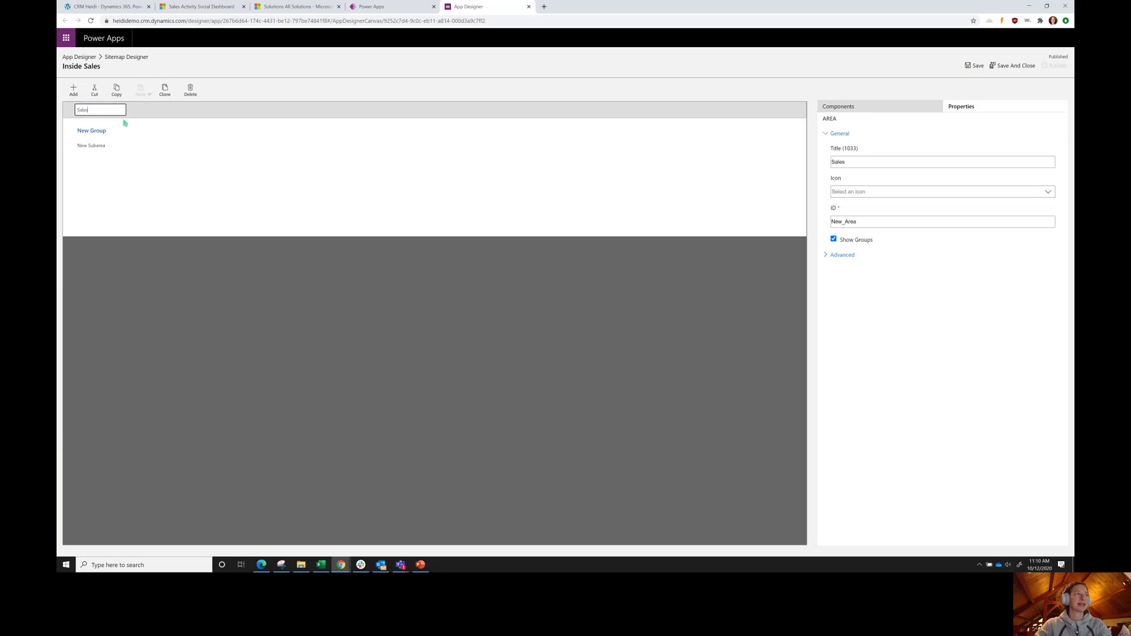
pyautogui.click(155, 159)
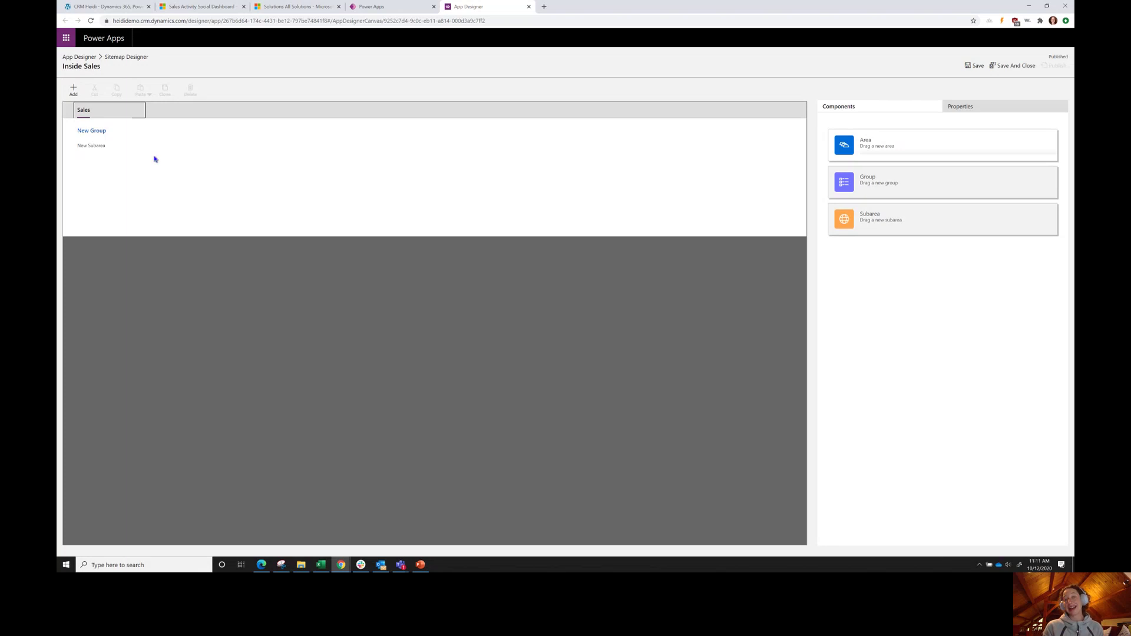
# Compare the site map's new group with the navigation groups in the Sales Hub, such as My Work and Customers.
pyautogui.click(97, 131)
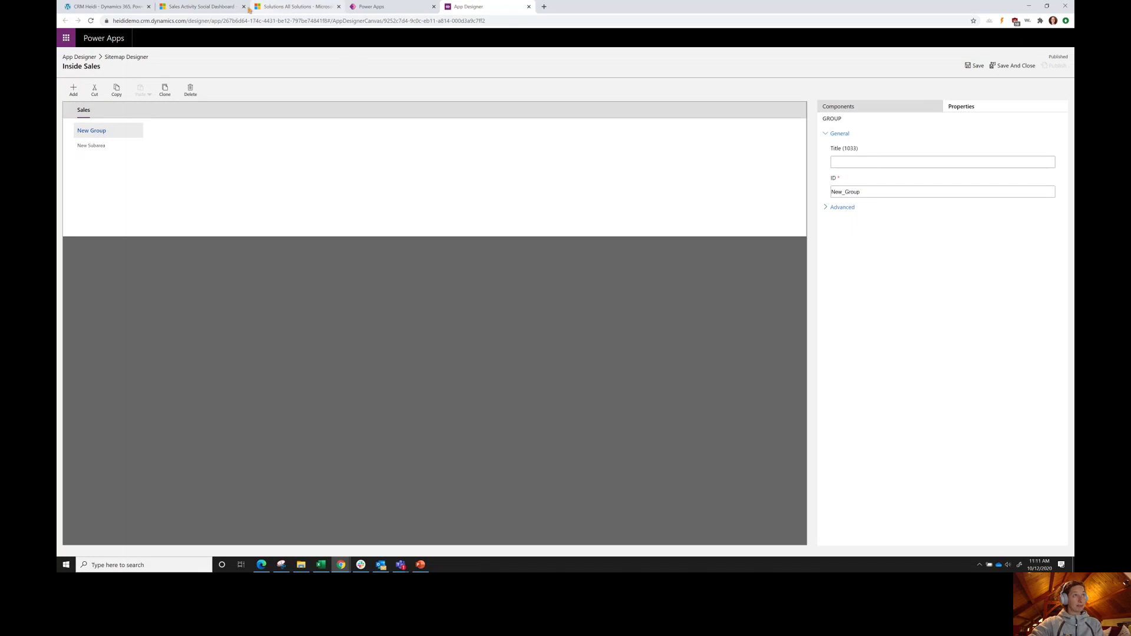
pyautogui.click(228, 8)
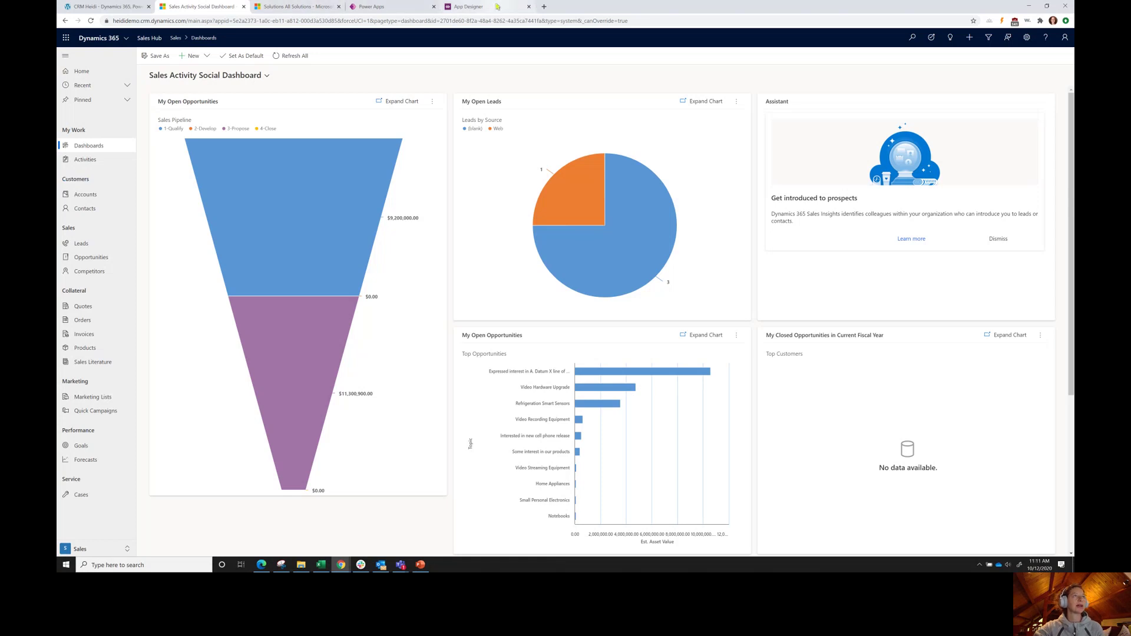
pyautogui.click(478, 7)
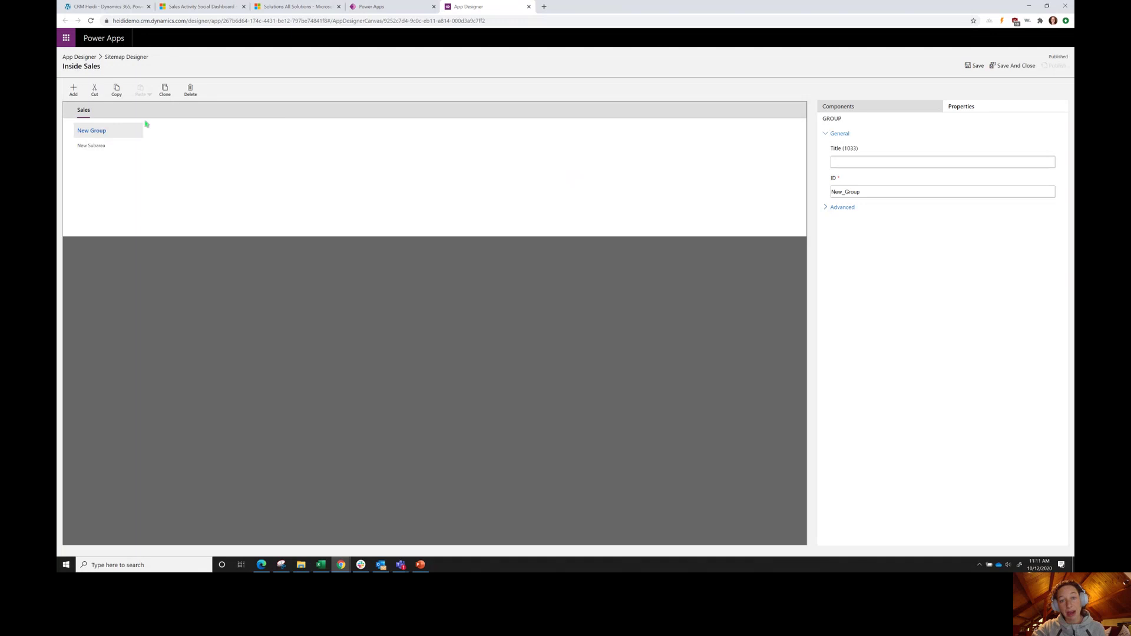
pyautogui.click(200, 6)
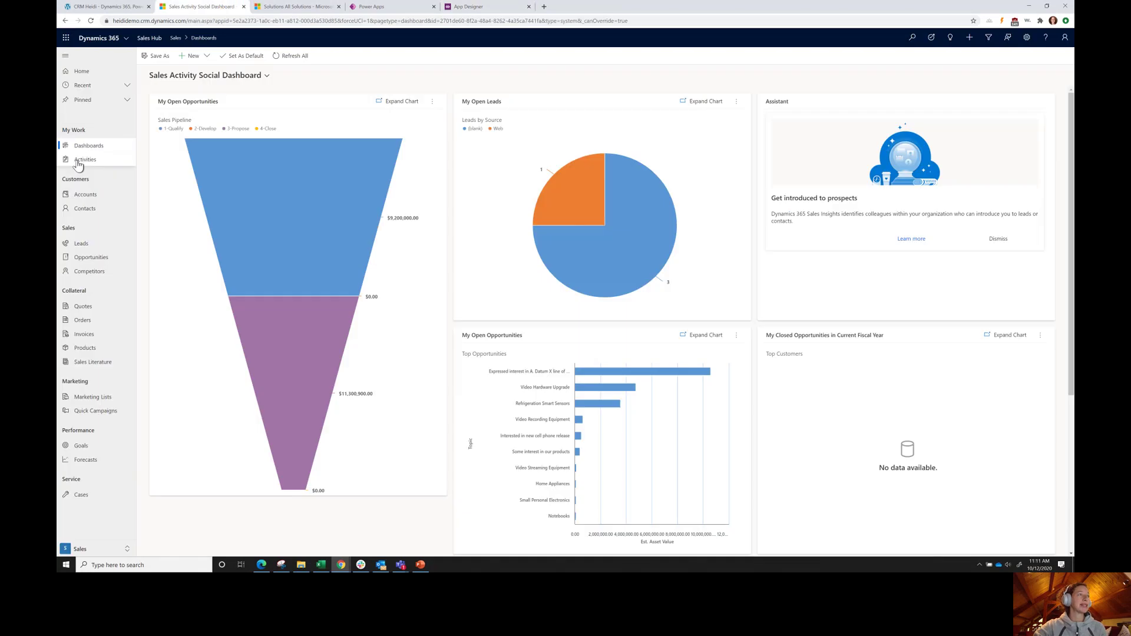
pyautogui.click(85, 196)
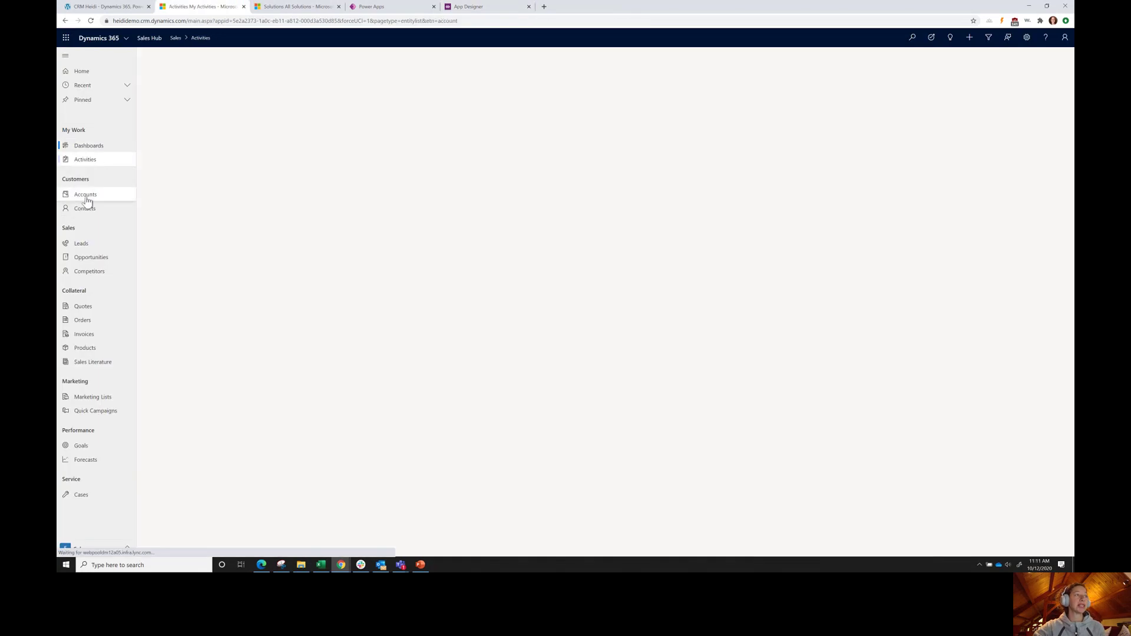
pyautogui.click(468, 7)
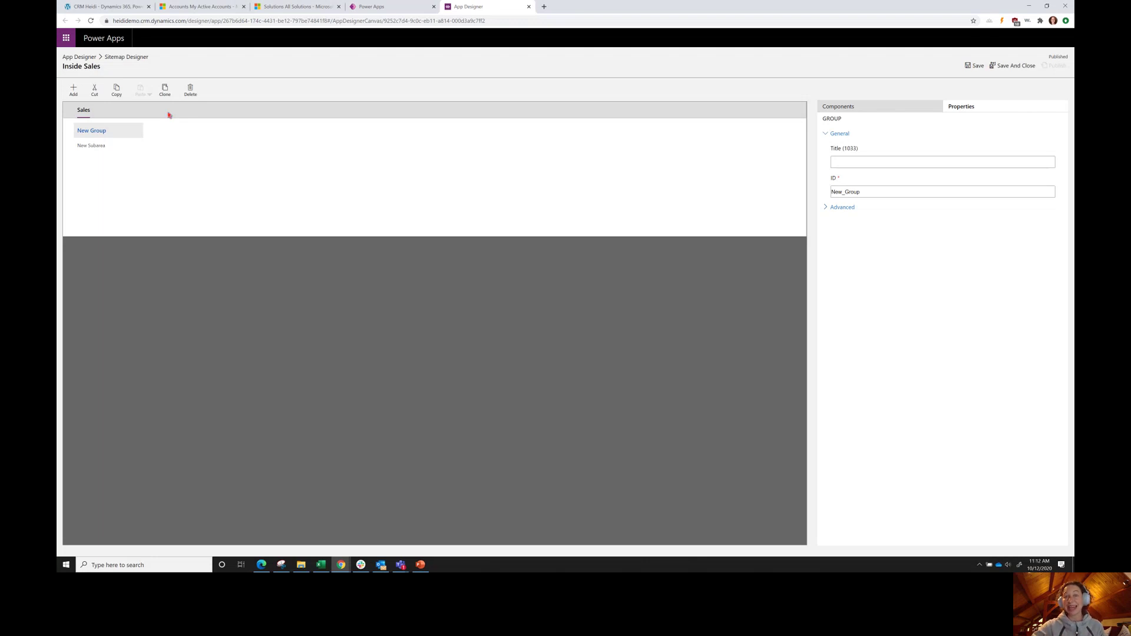
# Set the title of the new group under the Sales area to "My Work".
pyautogui.moveTo(113, 131)
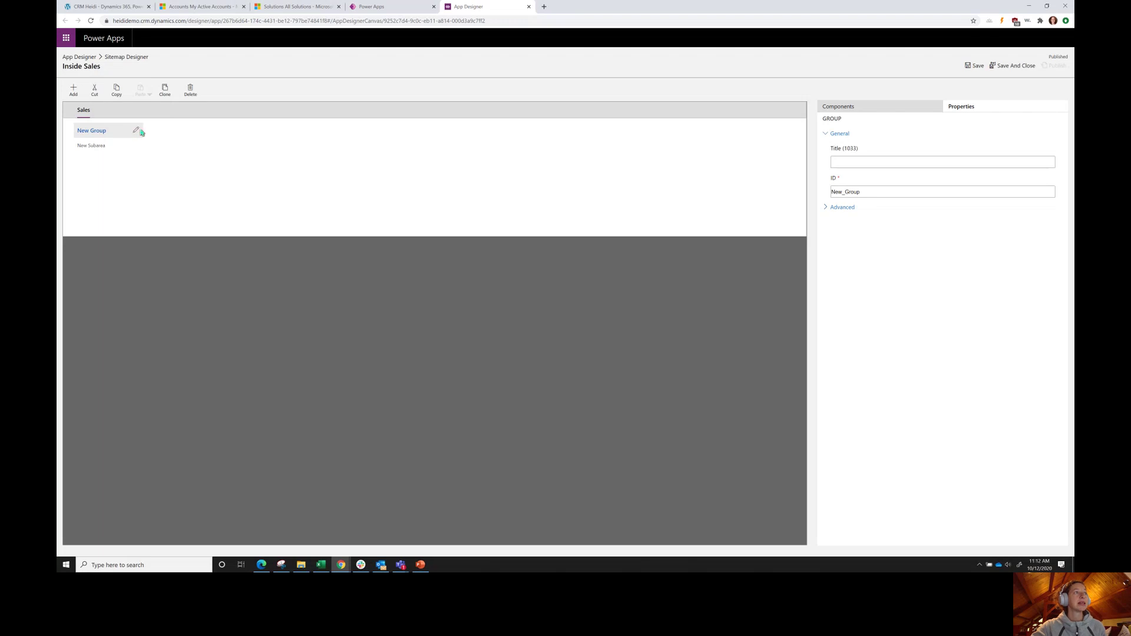
pyautogui.click(140, 131)
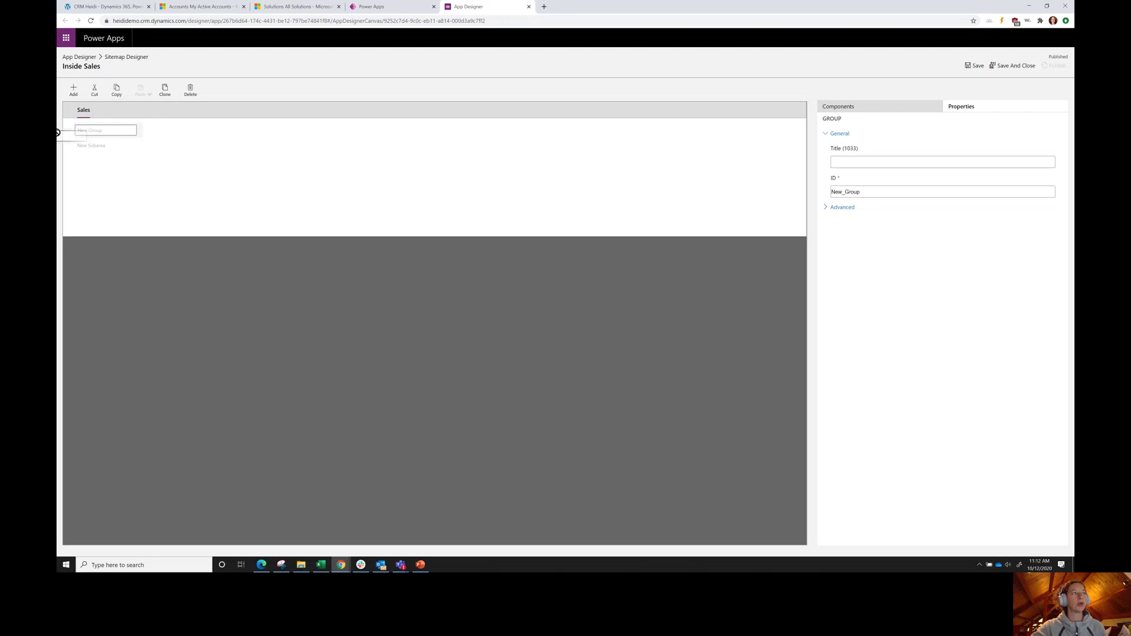
pyautogui.click(57, 132)
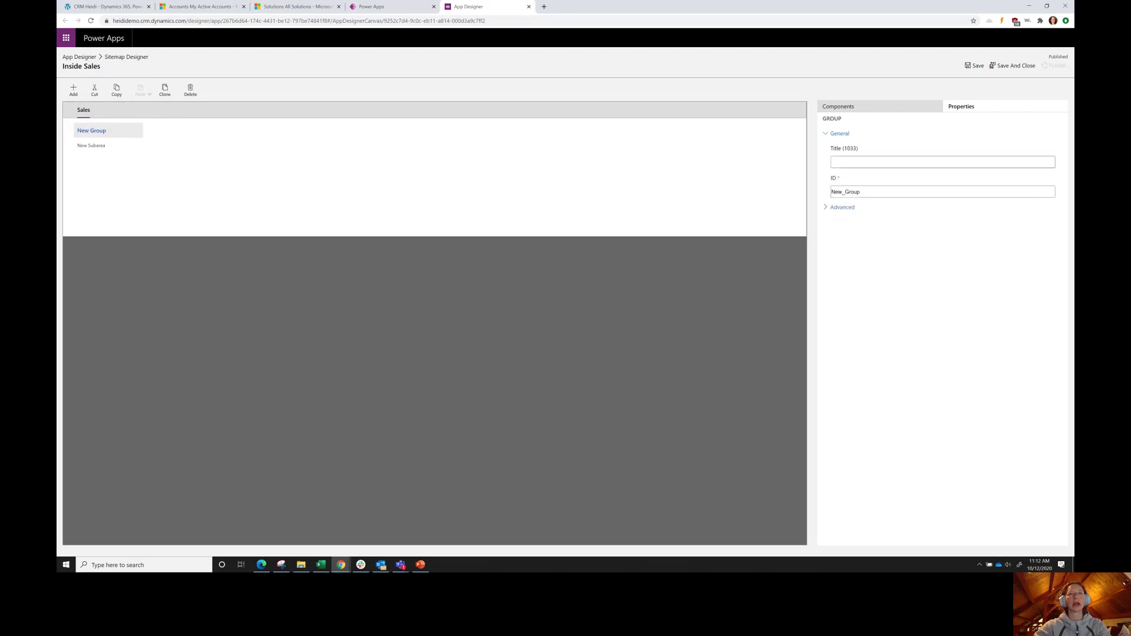
pyautogui.click(865, 163)
pyautogui.write('m')
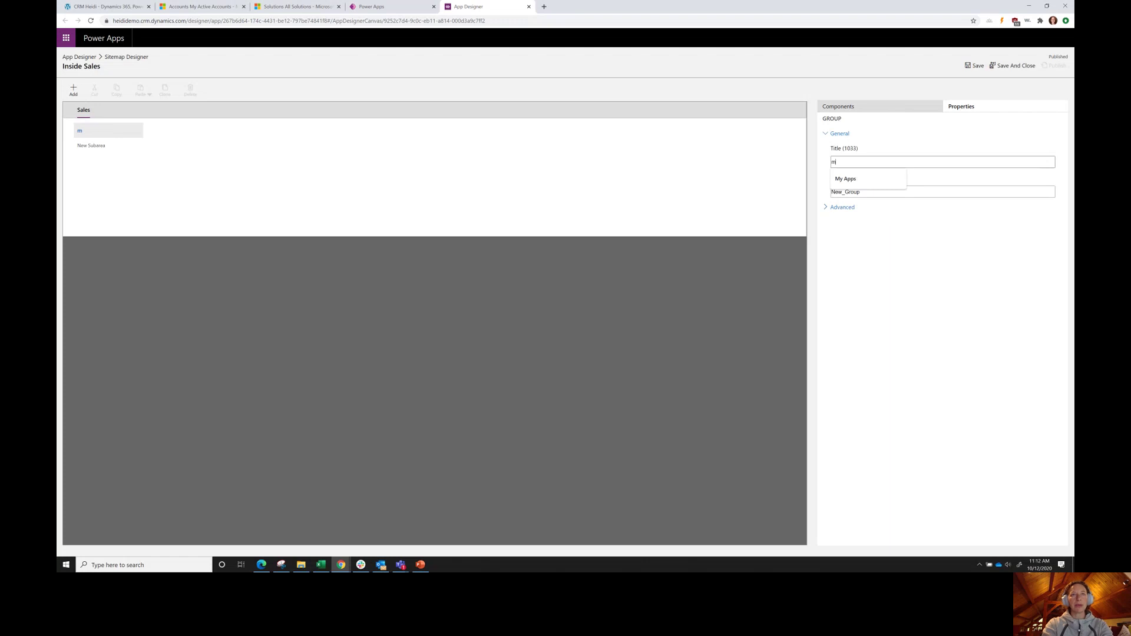
pyautogui.write('y')
pyautogui.press('BackSpace')
pyautogui.press('BackSpace')
pyautogui.write('My Work')
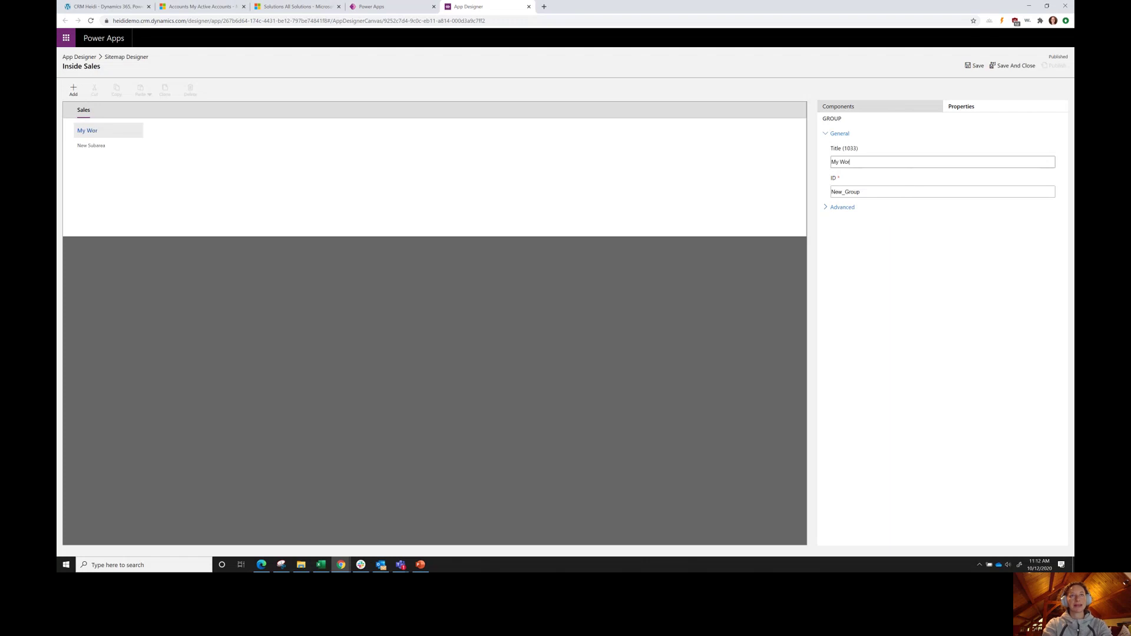
# Configure the new subarea under My Work as an Entity subarea for the Activity entity.
pyautogui.click(98, 147)
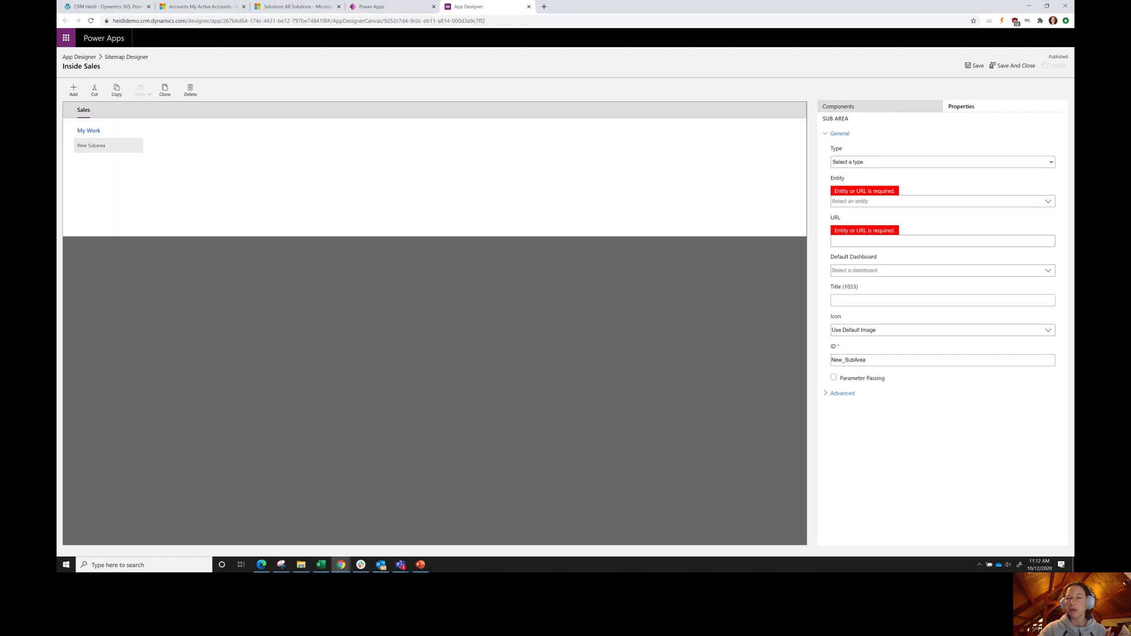
pyautogui.click(881, 163)
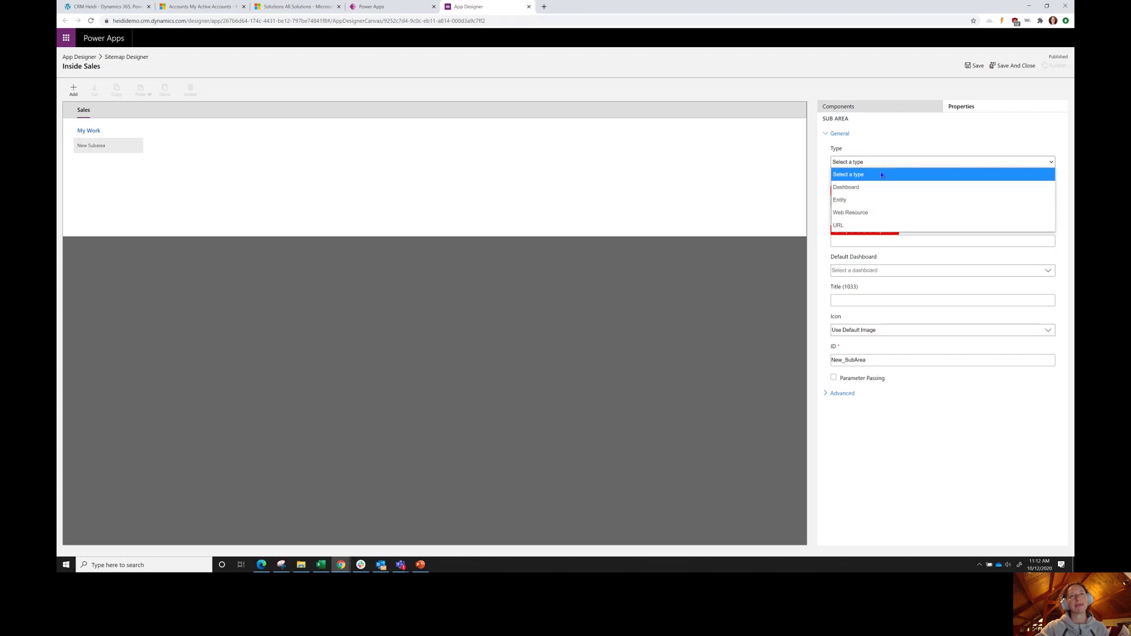
pyautogui.click(857, 200)
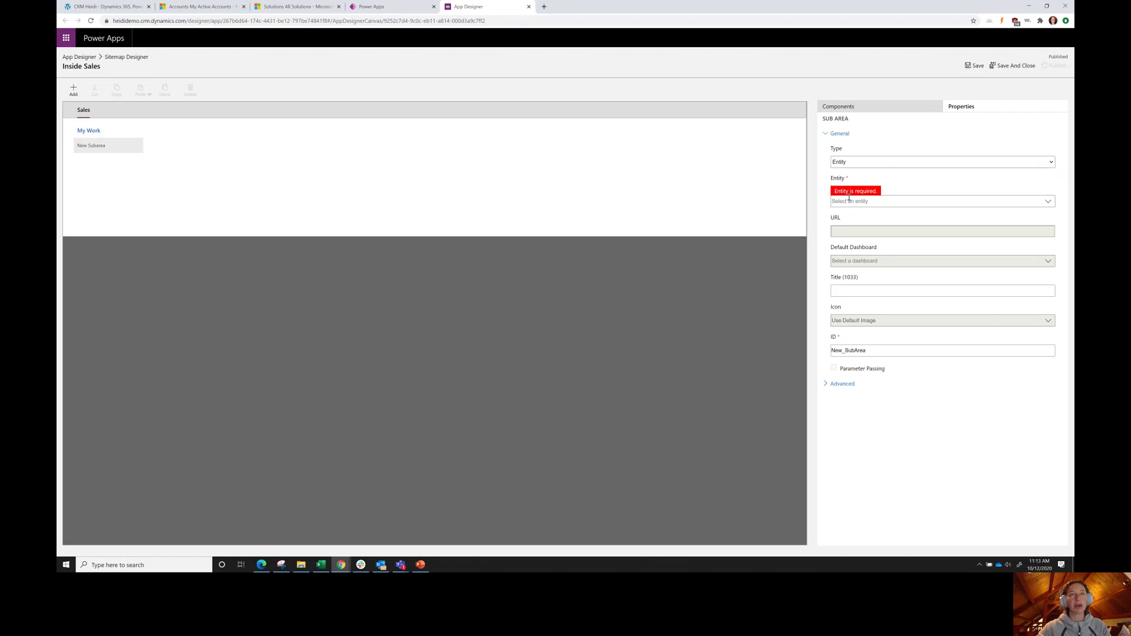
pyautogui.click(1048, 202)
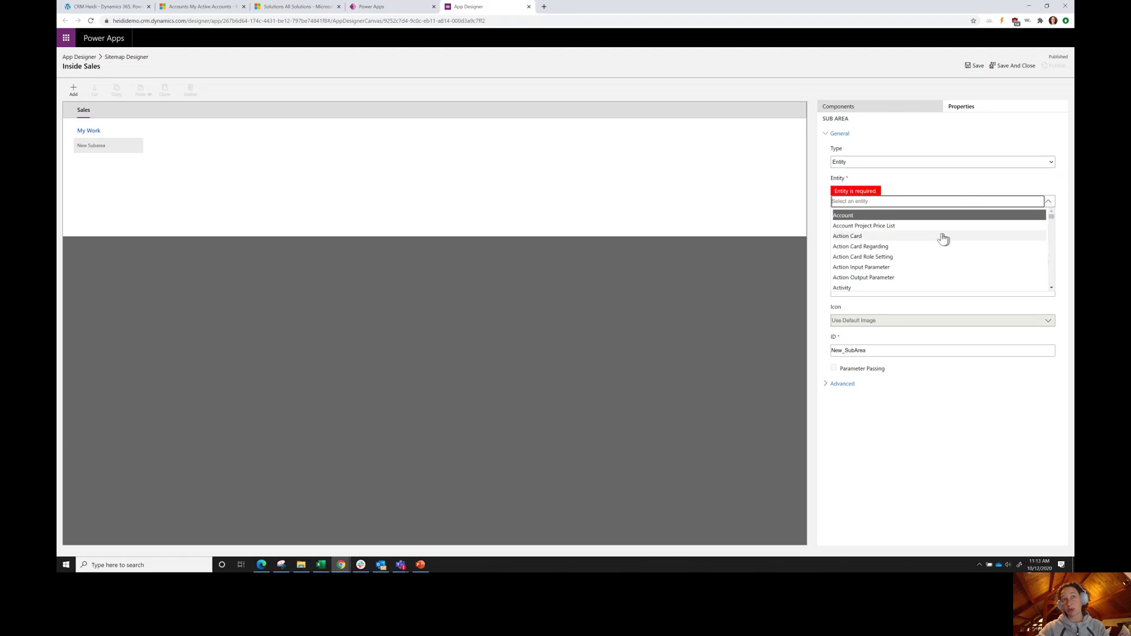
pyautogui.click(848, 288)
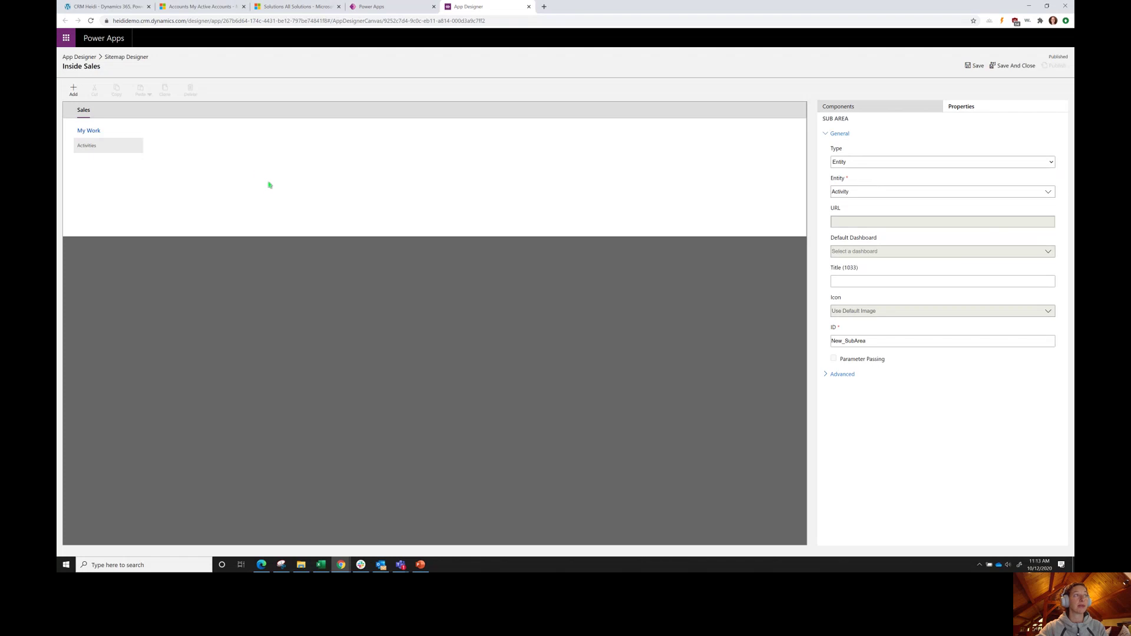
pyautogui.click(469, 175)
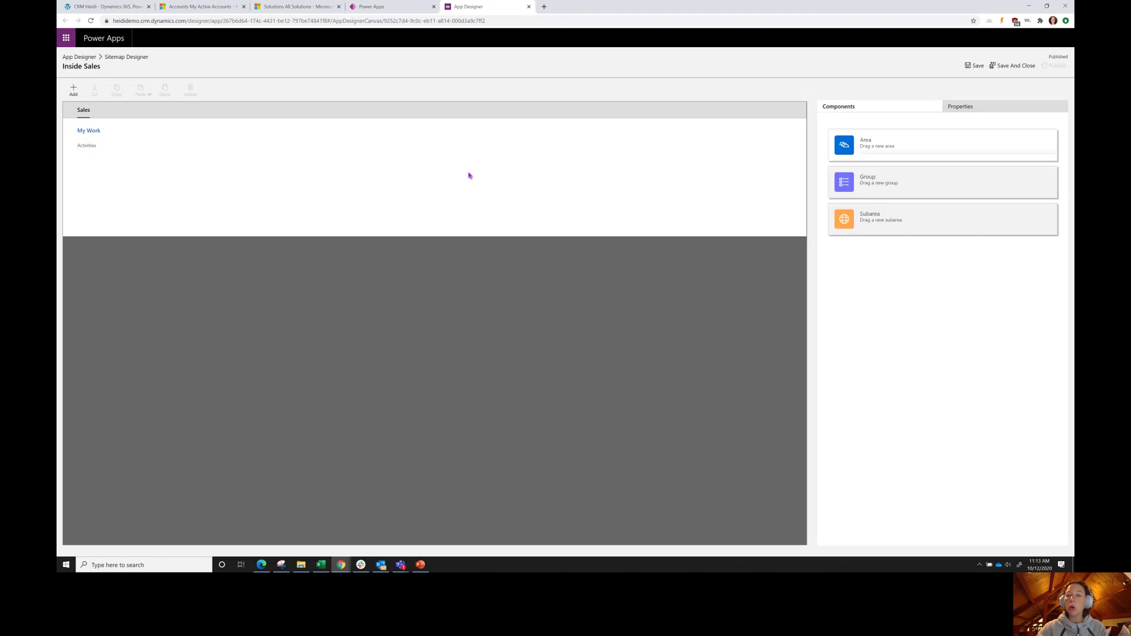
pyautogui.click(73, 93)
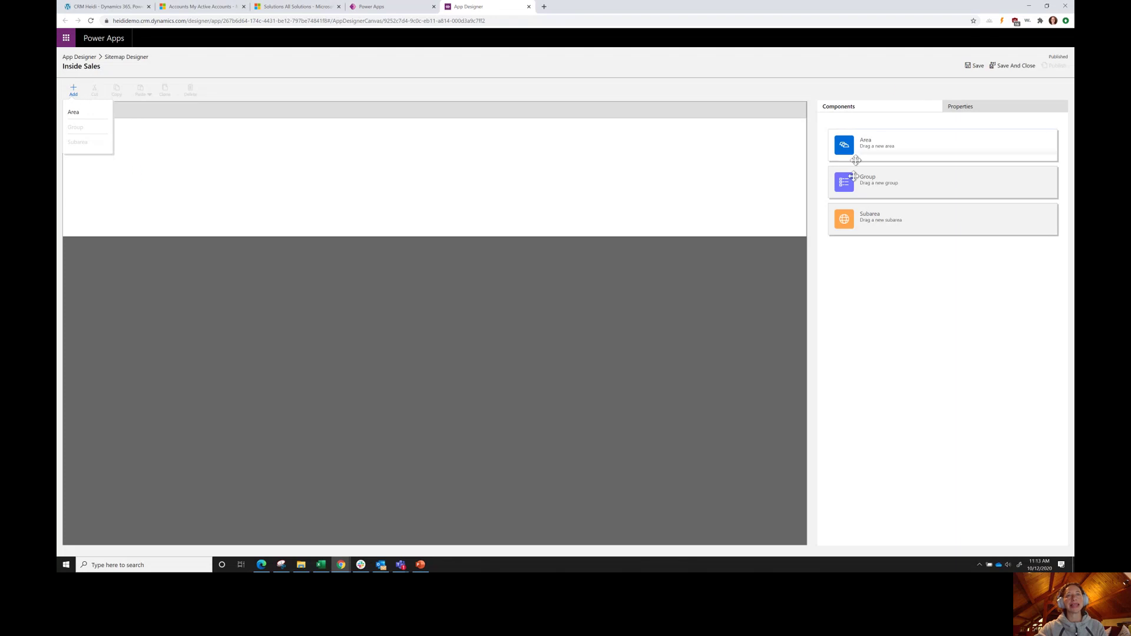
pyautogui.moveTo(903, 219); pyautogui.dragTo(407, 175)
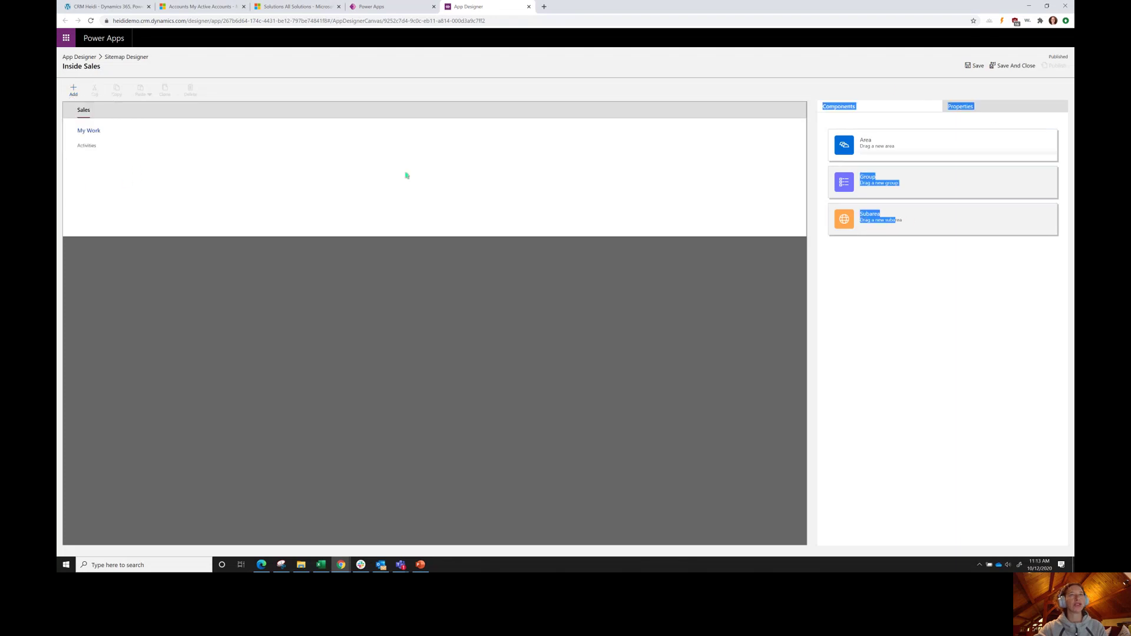
pyautogui.moveTo(825, 224); pyautogui.dragTo(142, 157)
# Add a second subarea below Activities in My Work and a new group in the Sales area.
pyautogui.click(133, 150)
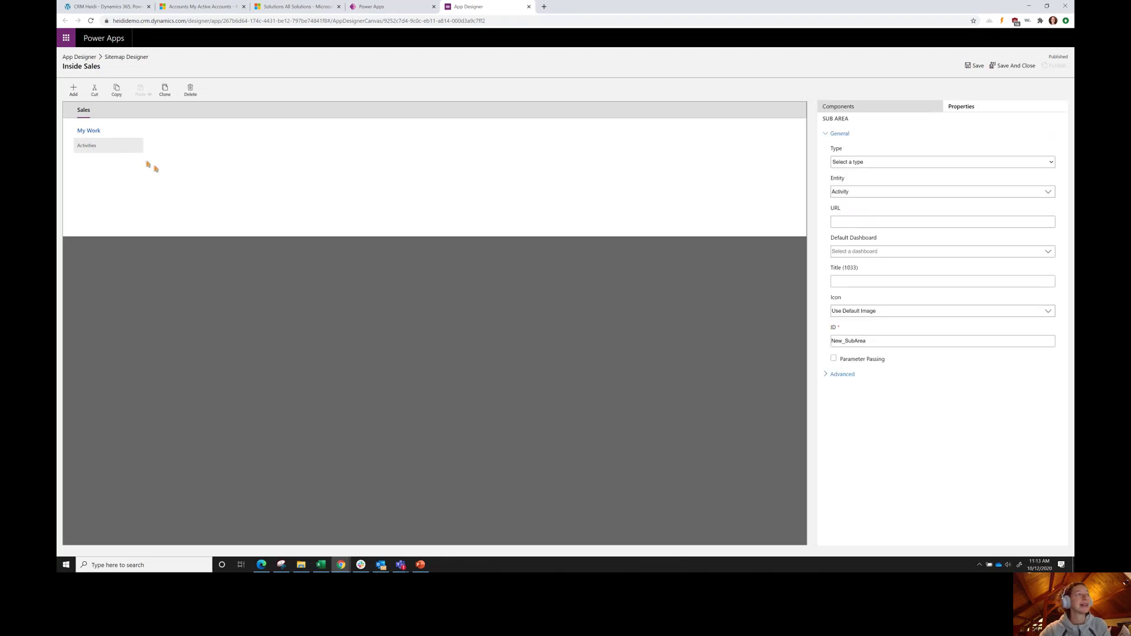
pyautogui.click(74, 90)
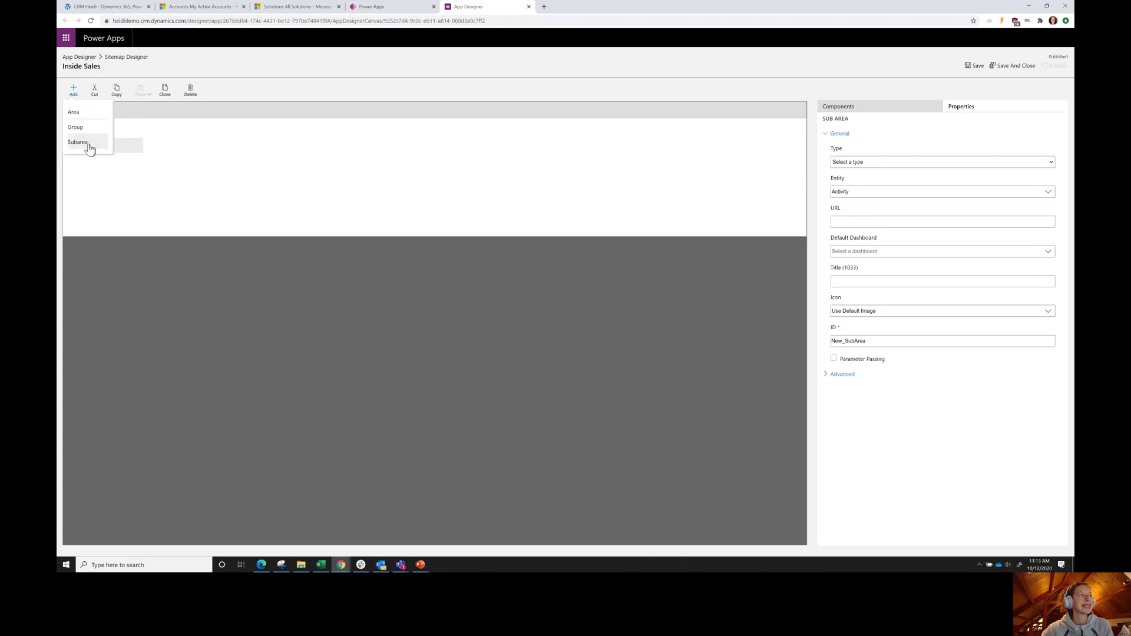
pyautogui.click(77, 142)
pyautogui.click(74, 90)
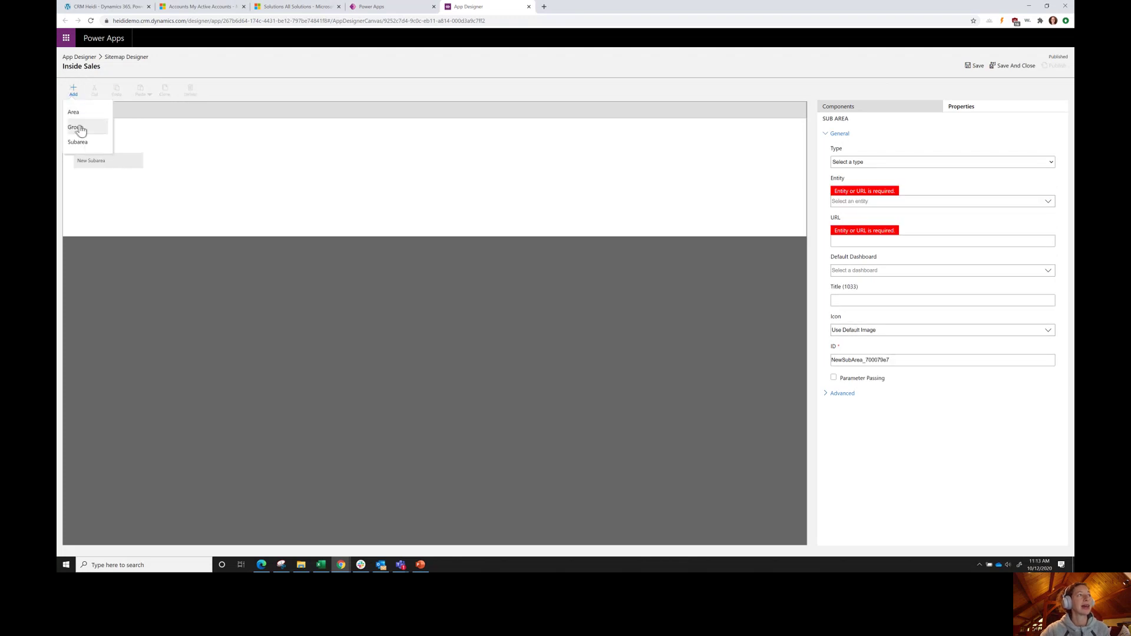
pyautogui.click(89, 126)
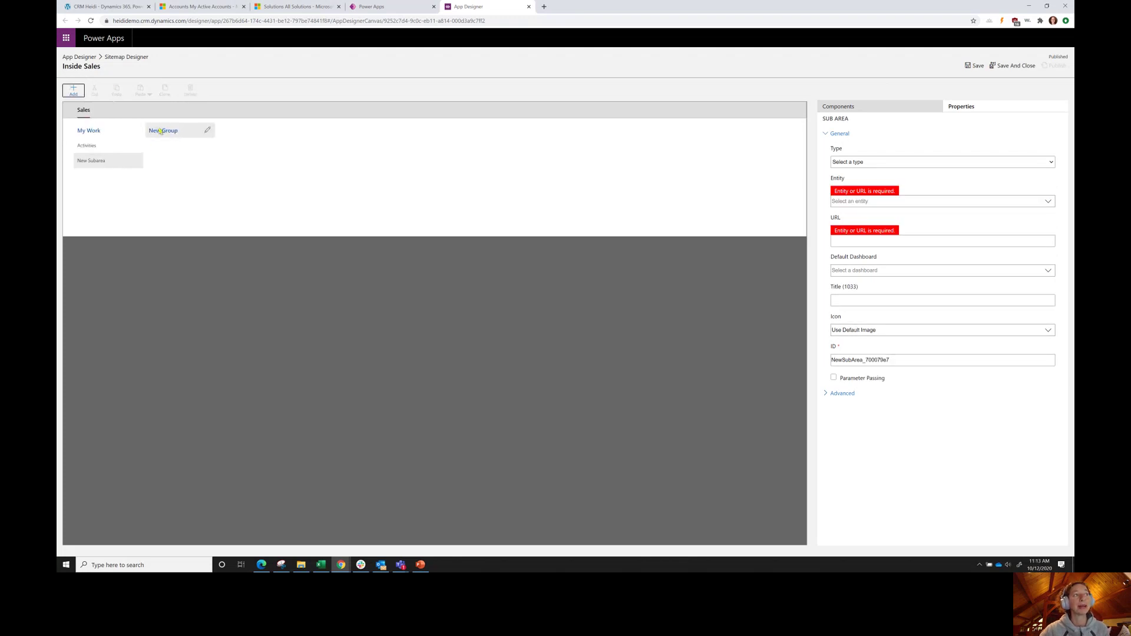
pyautogui.click(888, 162)
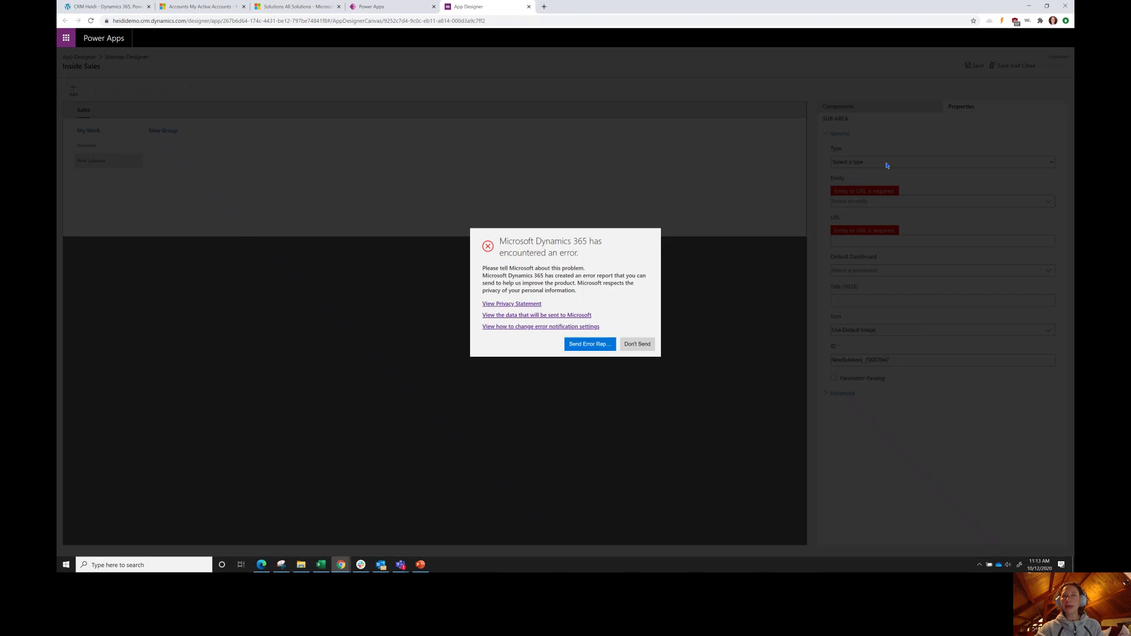
pyautogui.click(587, 345)
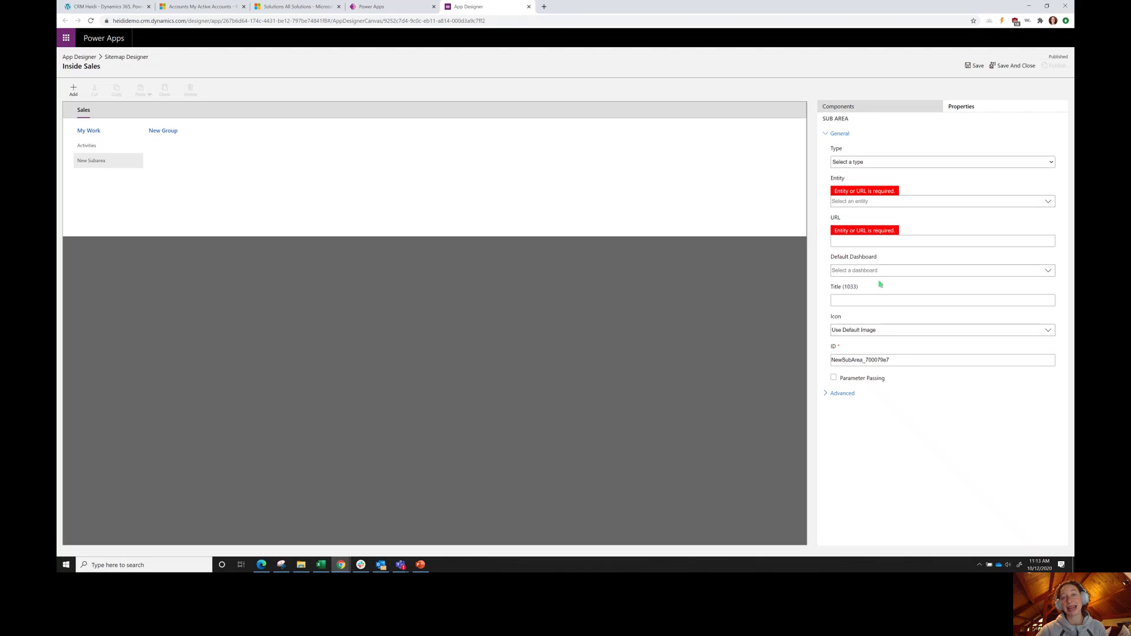
# Set the new My Work subarea's type to Dashboard with Sales Activity Dashboard as its default dashboard.
pyautogui.click(862, 165)
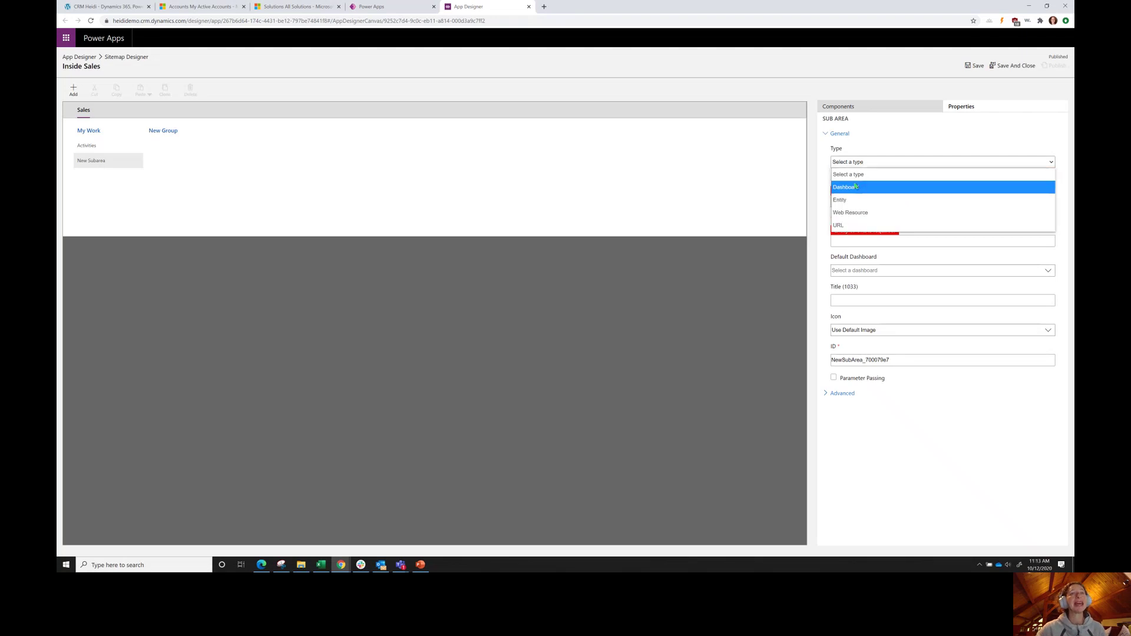
pyautogui.click(857, 188)
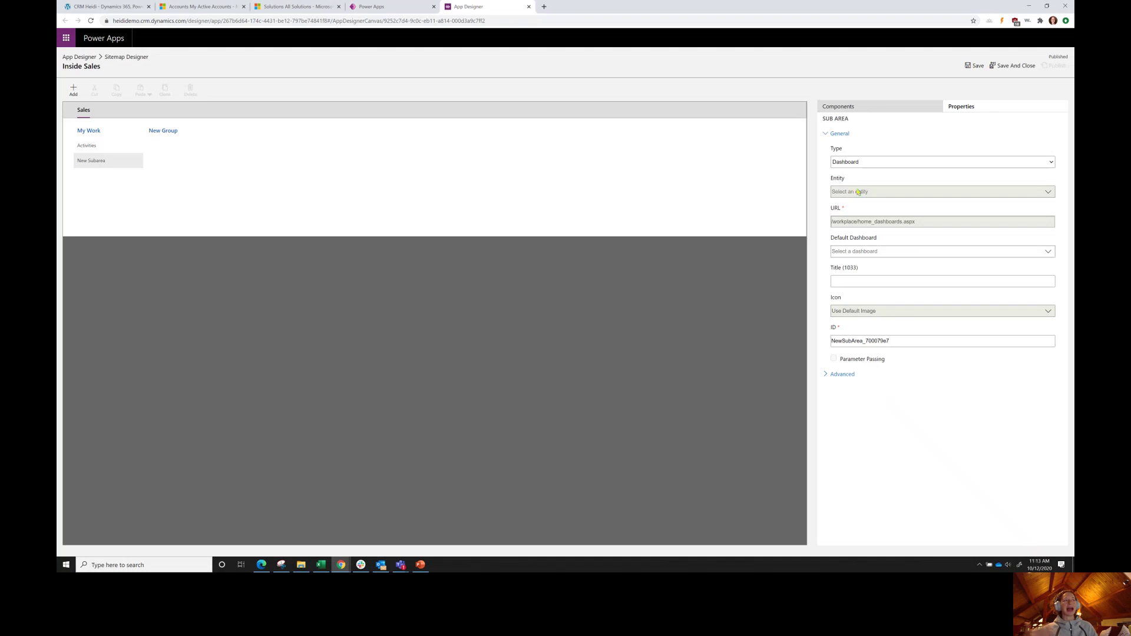
pyautogui.click(1049, 252)
pyautogui.scroll(-5, 894, 300)
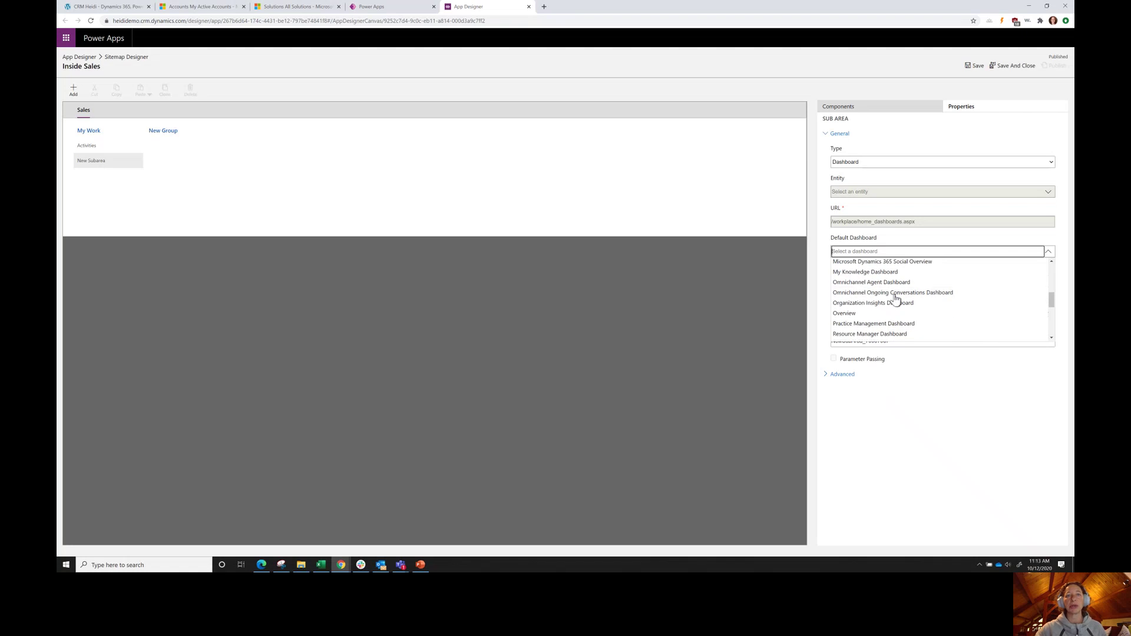
pyautogui.scroll(-5, 860, 321)
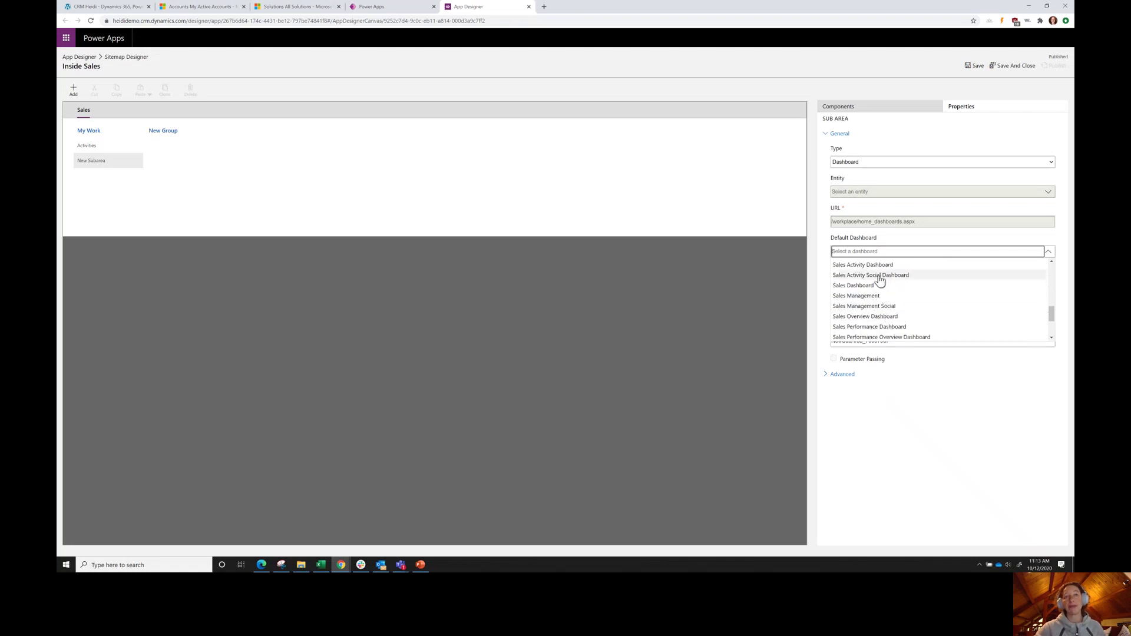
pyautogui.click(888, 268)
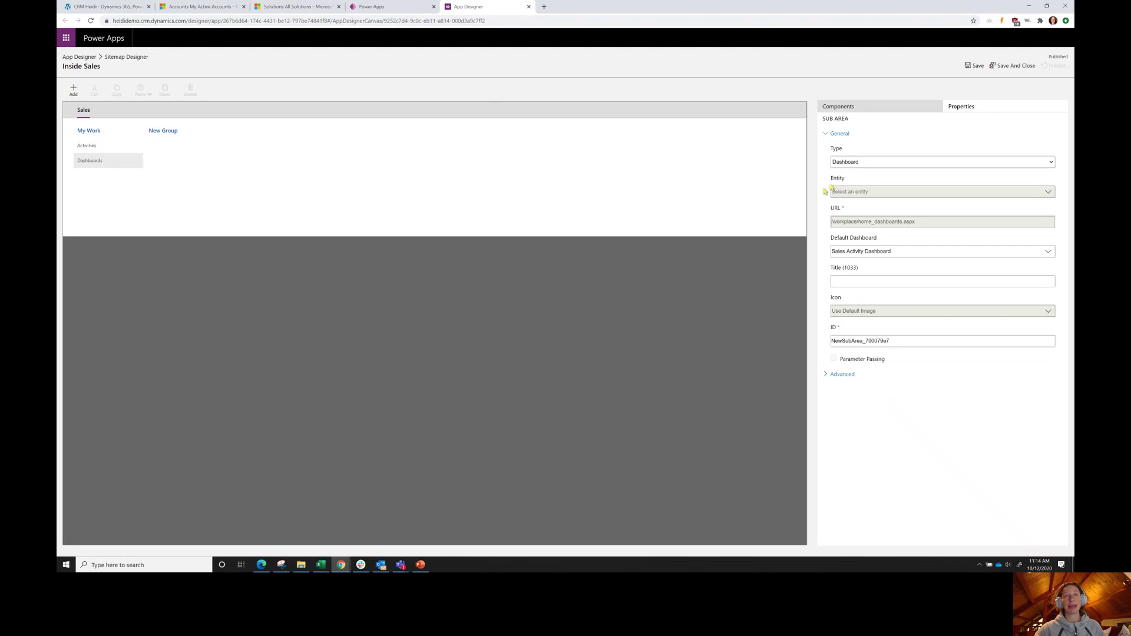
# Title the dashboard subarea "Sales Activity Dashboard".
pyautogui.click(860, 281)
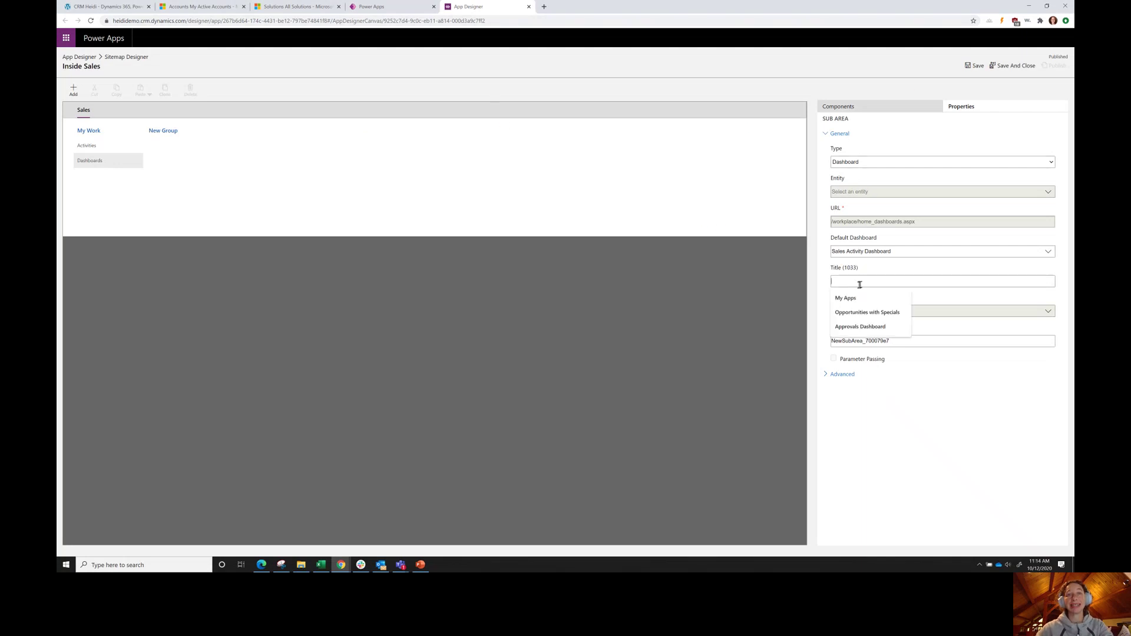
pyautogui.write('Sales')
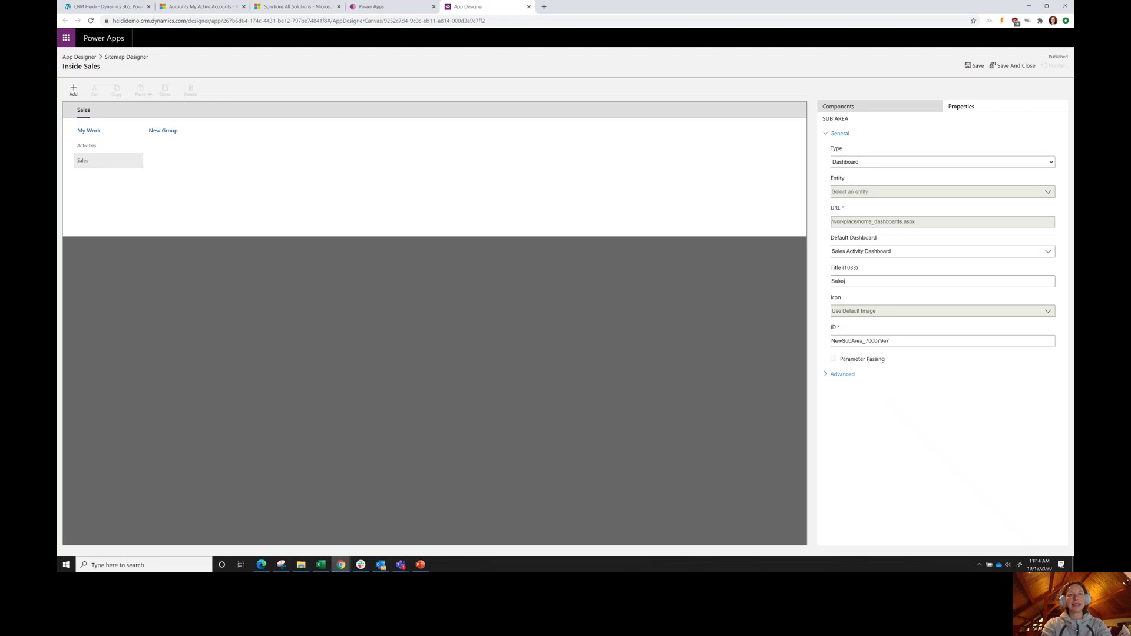
pyautogui.write(' Activity Dashboard')
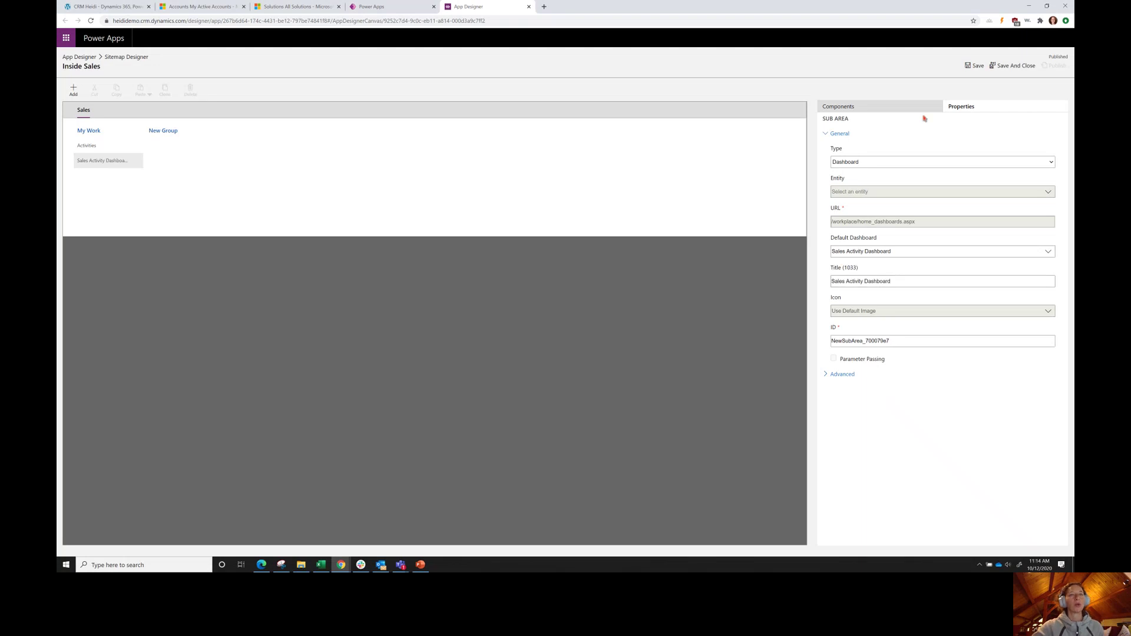
pyautogui.click(322, 187)
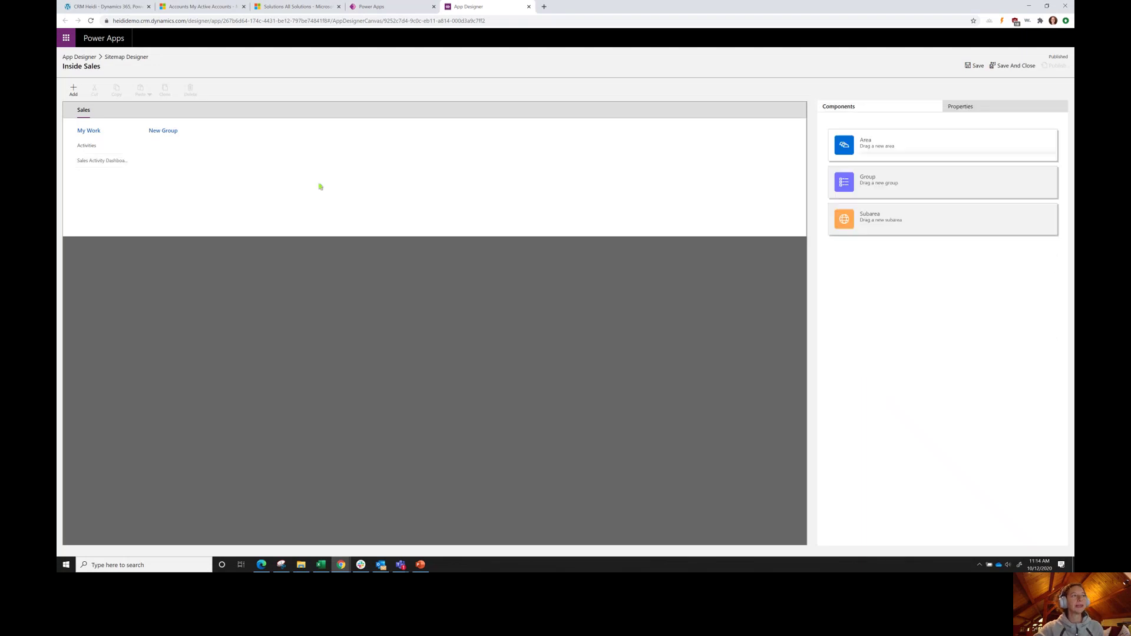
# Set the title of the new group beside My Work to "Sales".
pyautogui.click(170, 135)
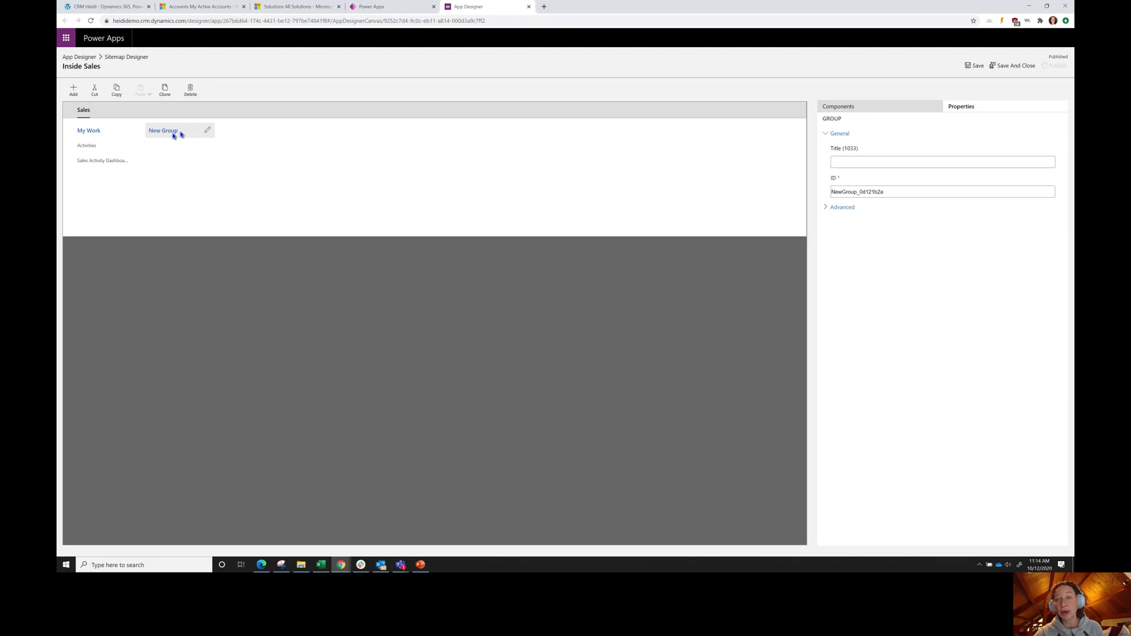
pyautogui.click(878, 159)
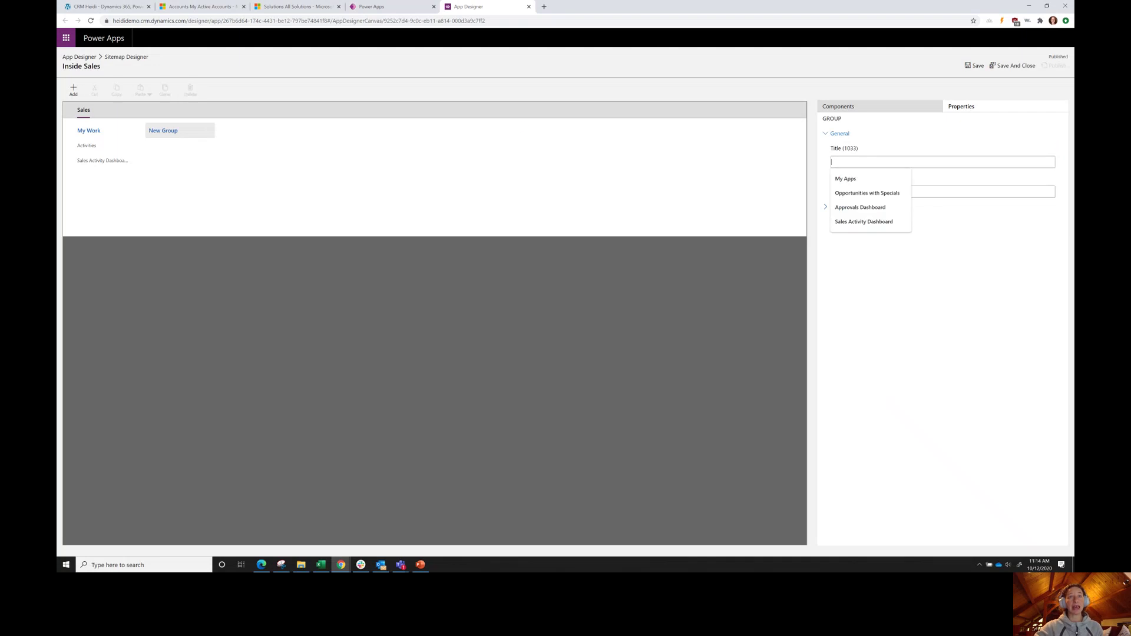
pyautogui.write('Sales Activity Dashboard')
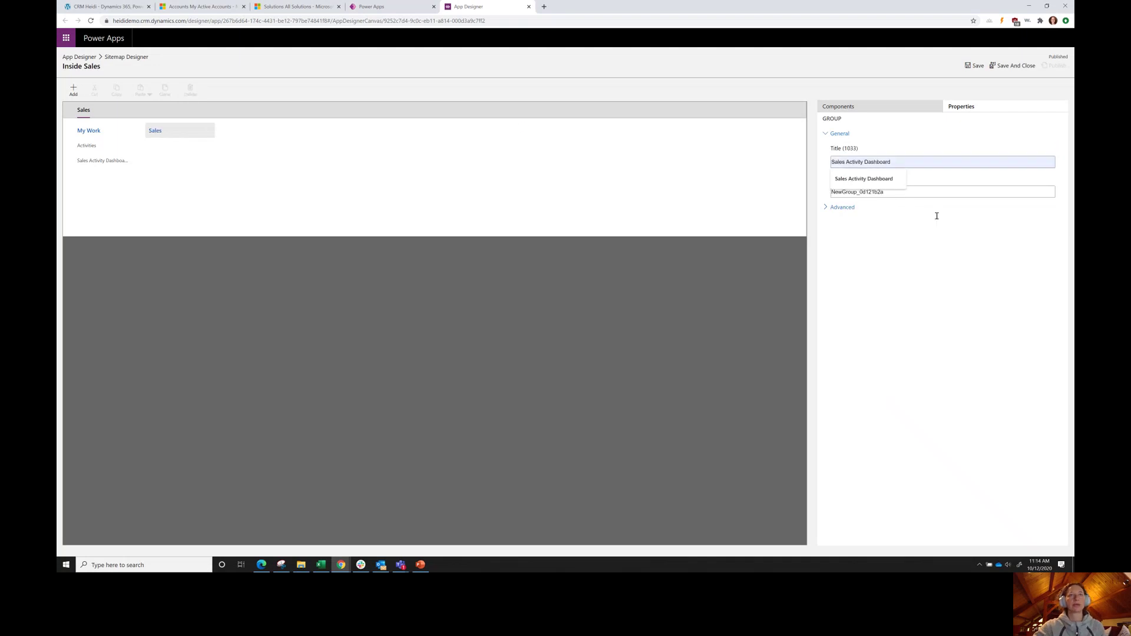
pyautogui.click(934, 215)
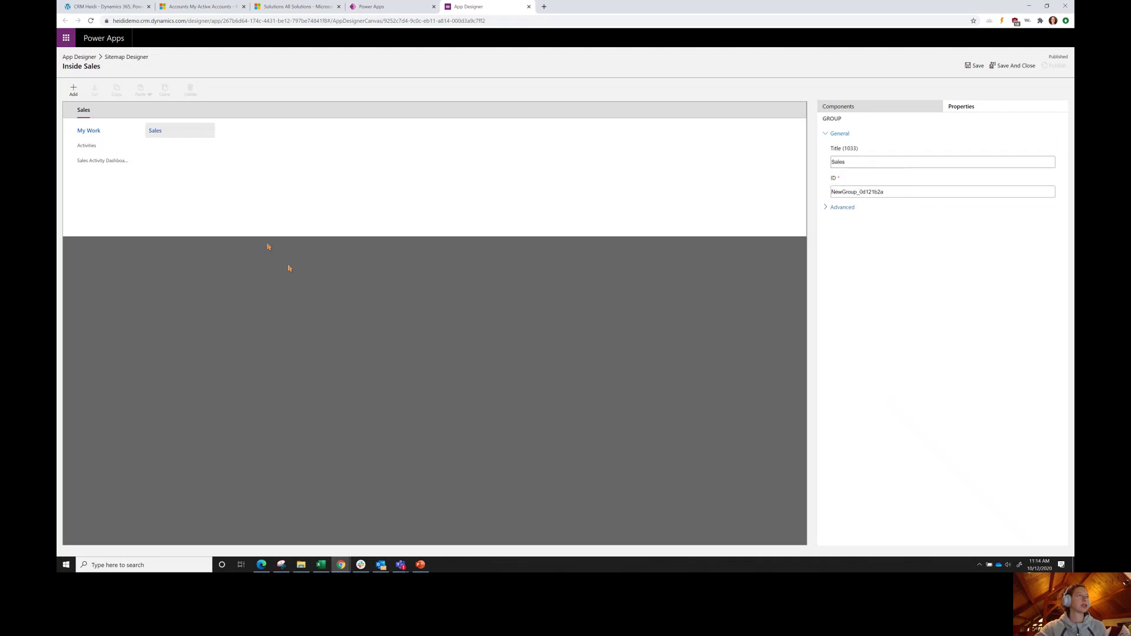
# Add three new subareas to the Sales group.
pyautogui.click(73, 89)
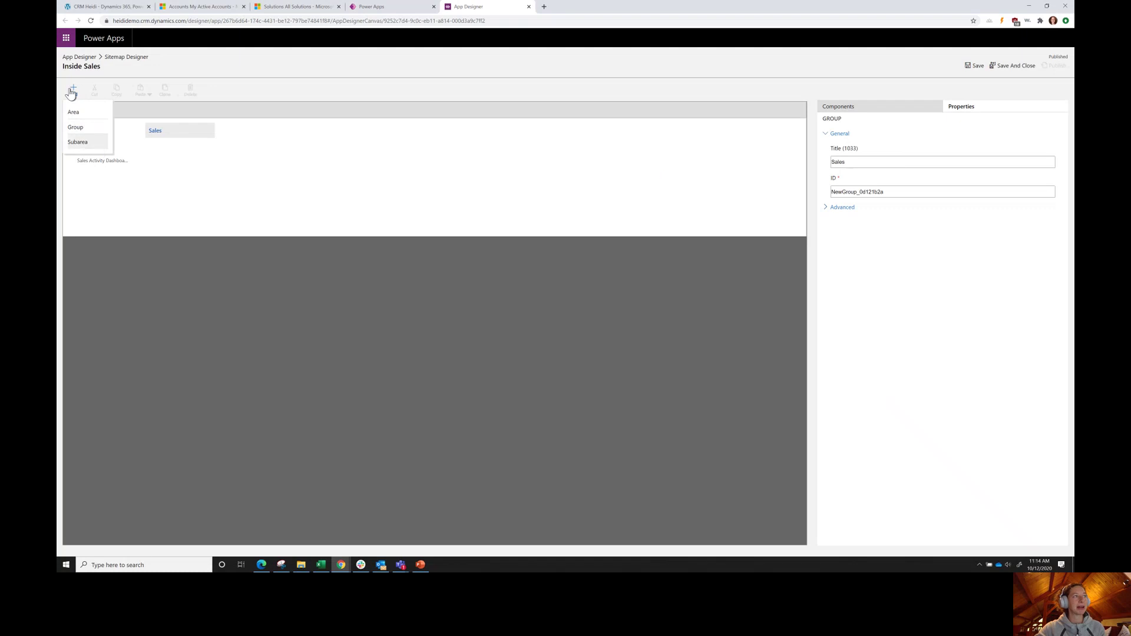
pyautogui.click(72, 90)
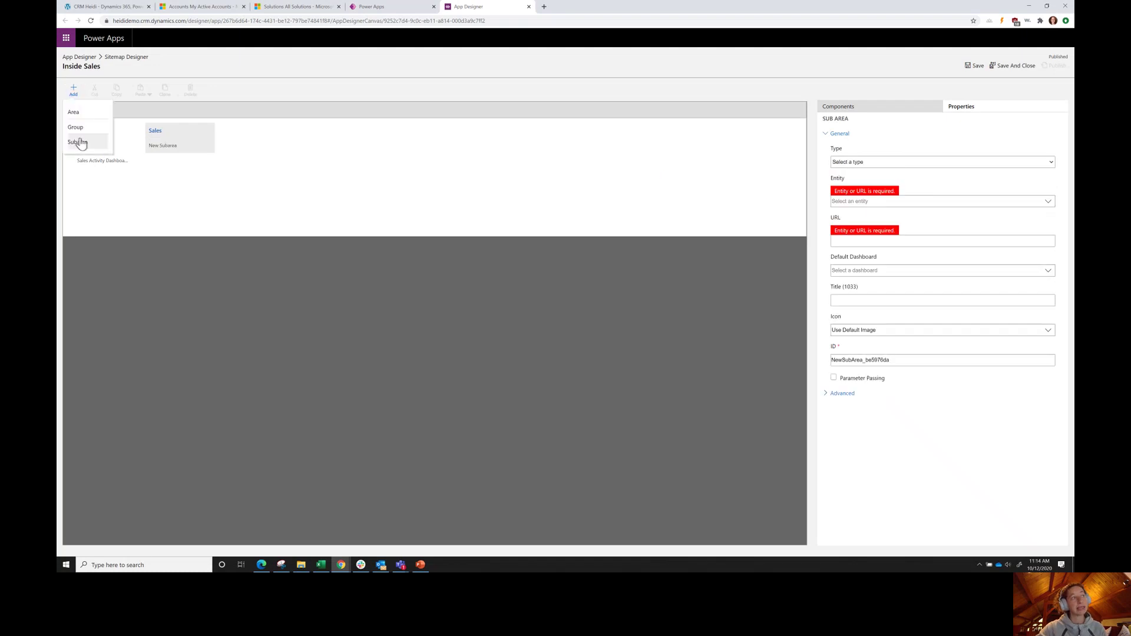
pyautogui.click(72, 91)
pyautogui.click(76, 143)
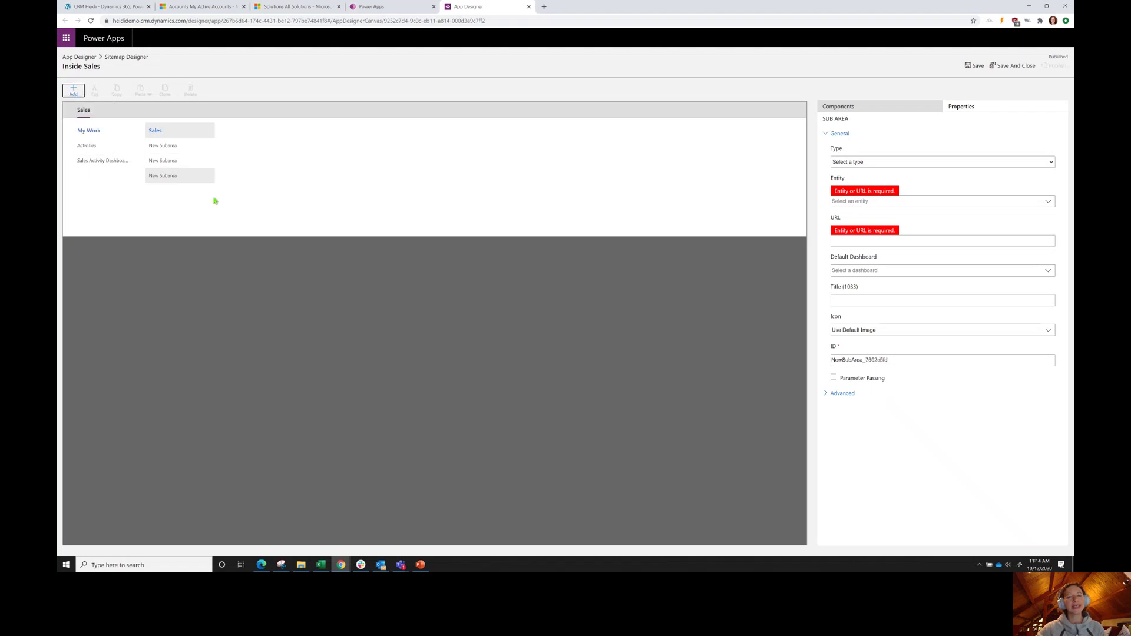
# Configure the first subarea in the Sales group as an Entity subarea for the Account entity.
pyautogui.click(183, 146)
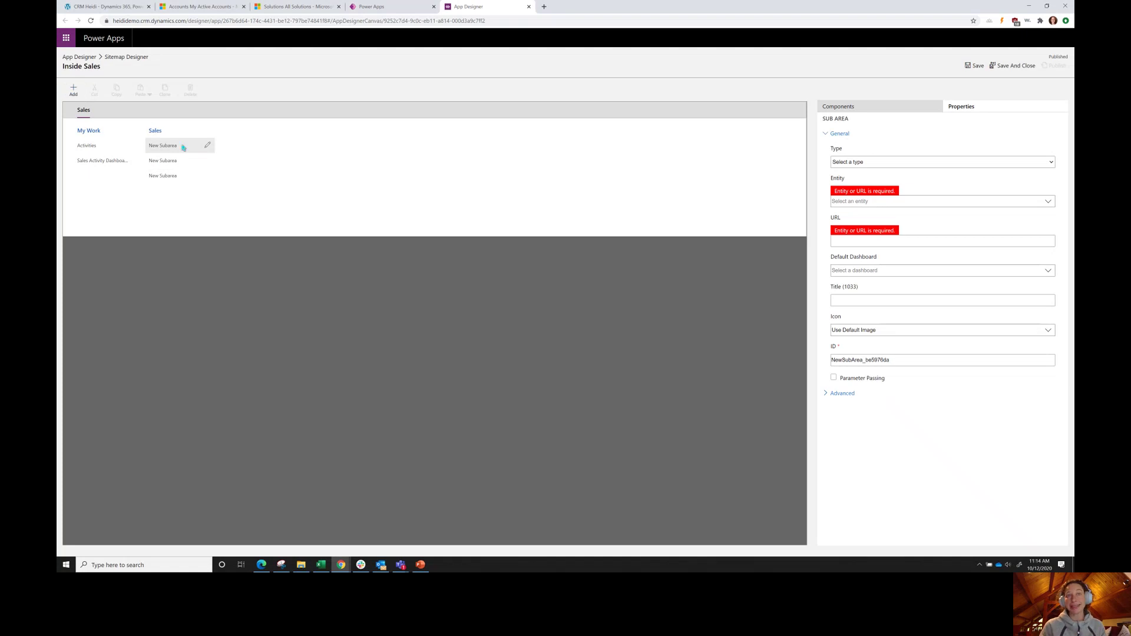
pyautogui.click(866, 162)
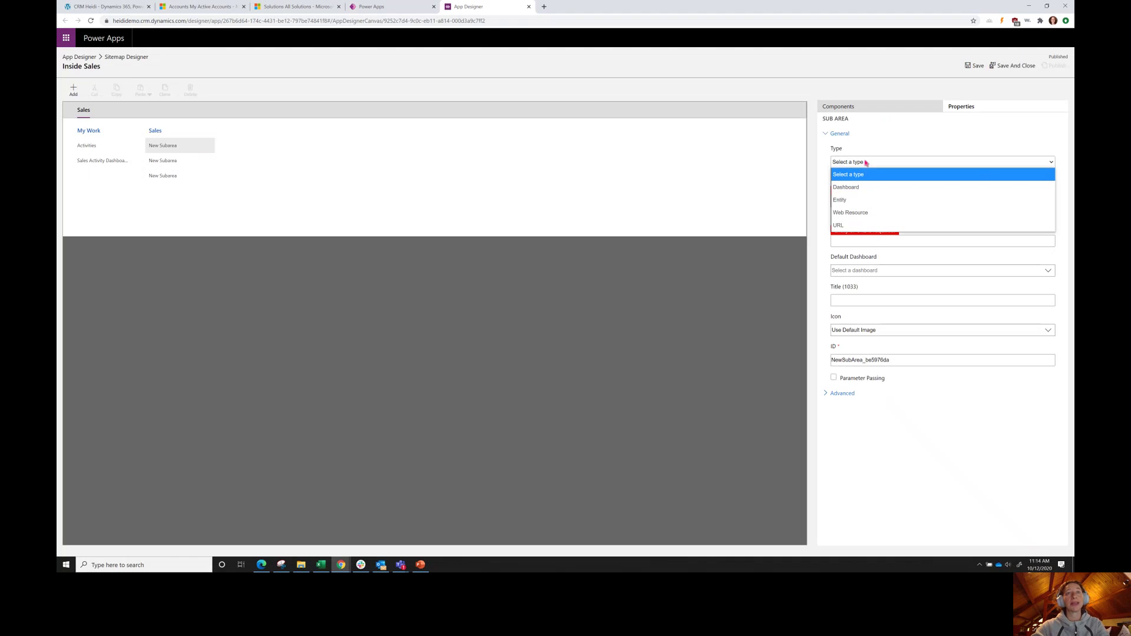
pyautogui.click(842, 202)
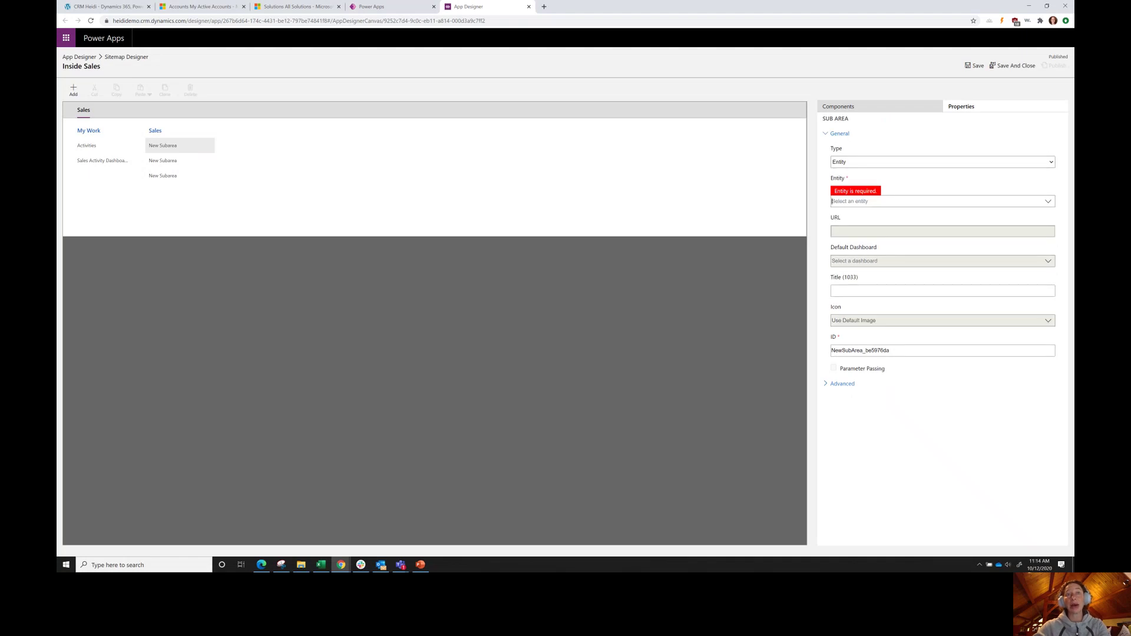
pyautogui.click(843, 201)
pyautogui.write('acco')
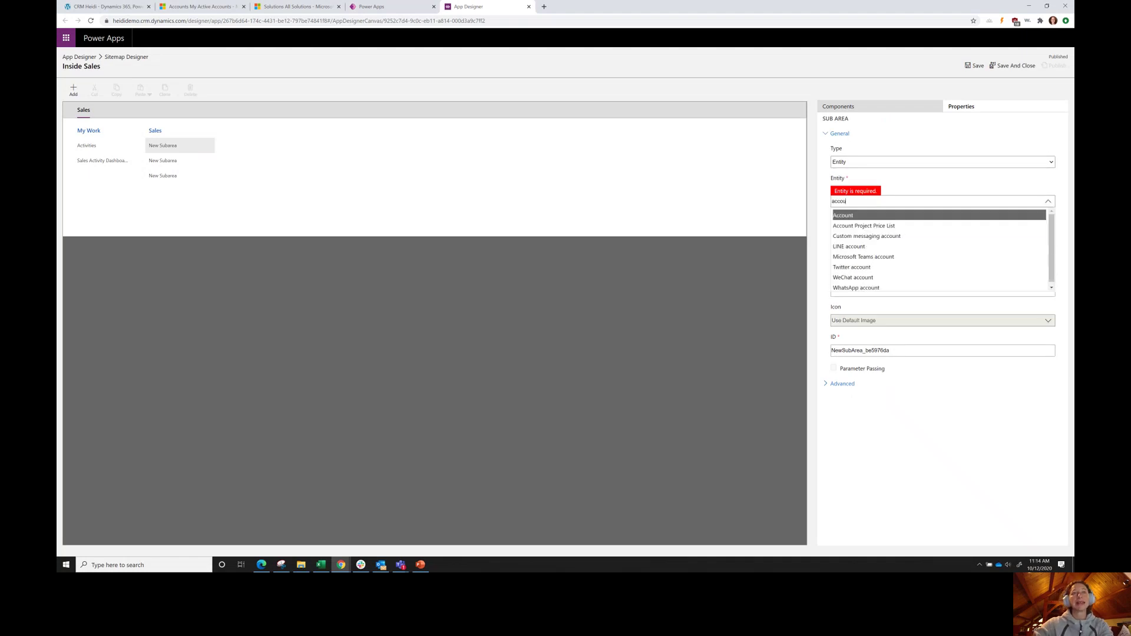
pyautogui.write('u')
pyautogui.click(848, 215)
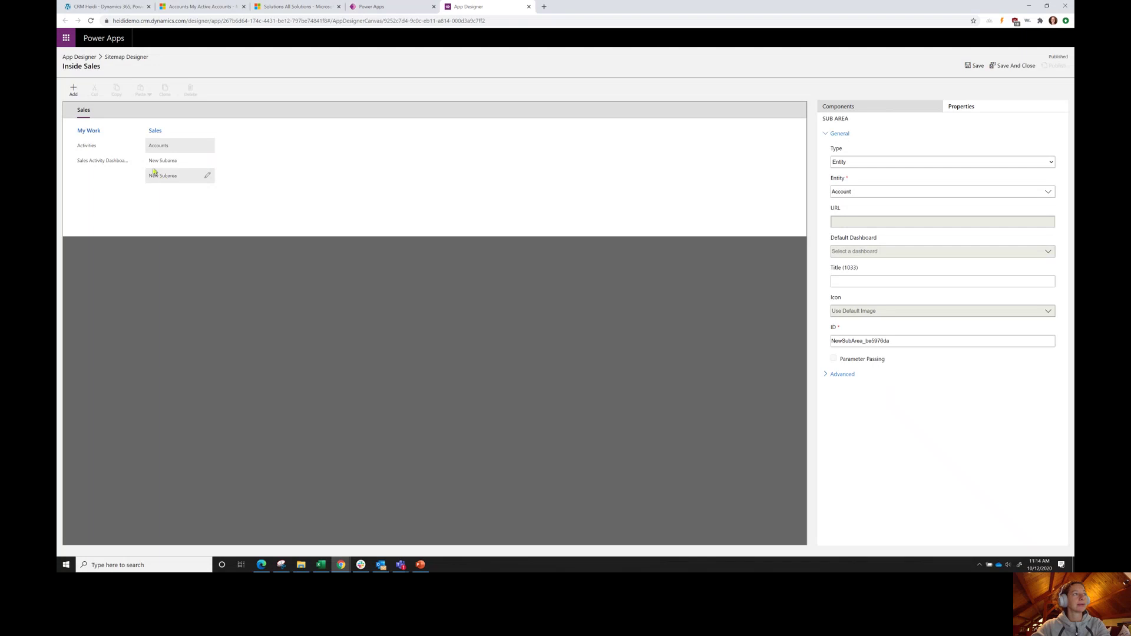
# Configure the second subarea in the Sales group as an Entity subarea for the Contact entity.
pyautogui.click(171, 161)
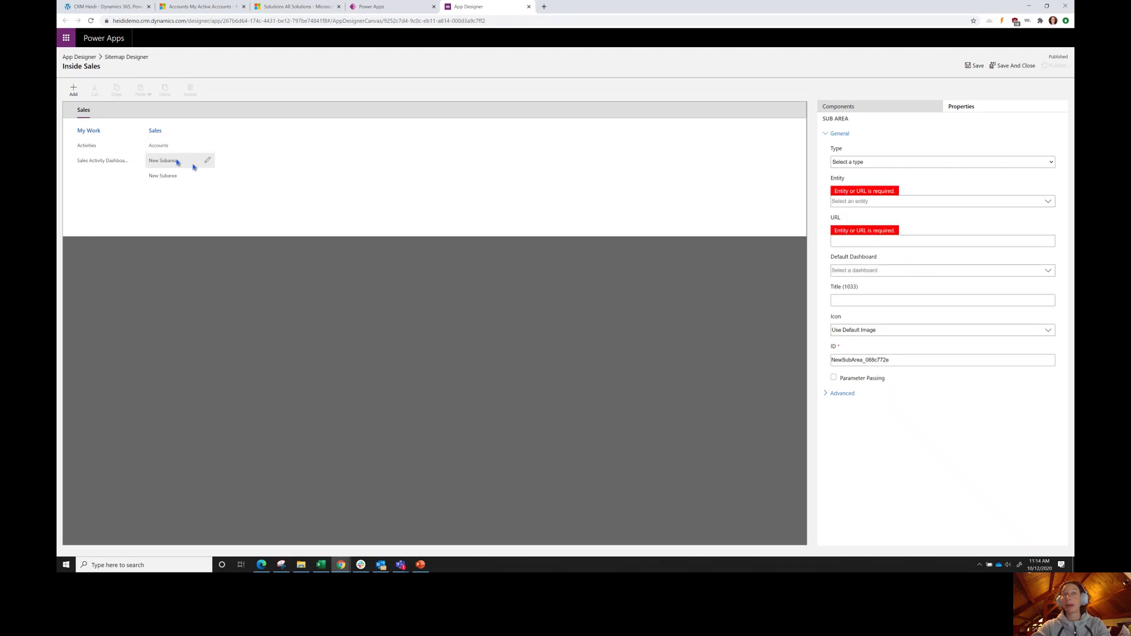
pyautogui.click(860, 162)
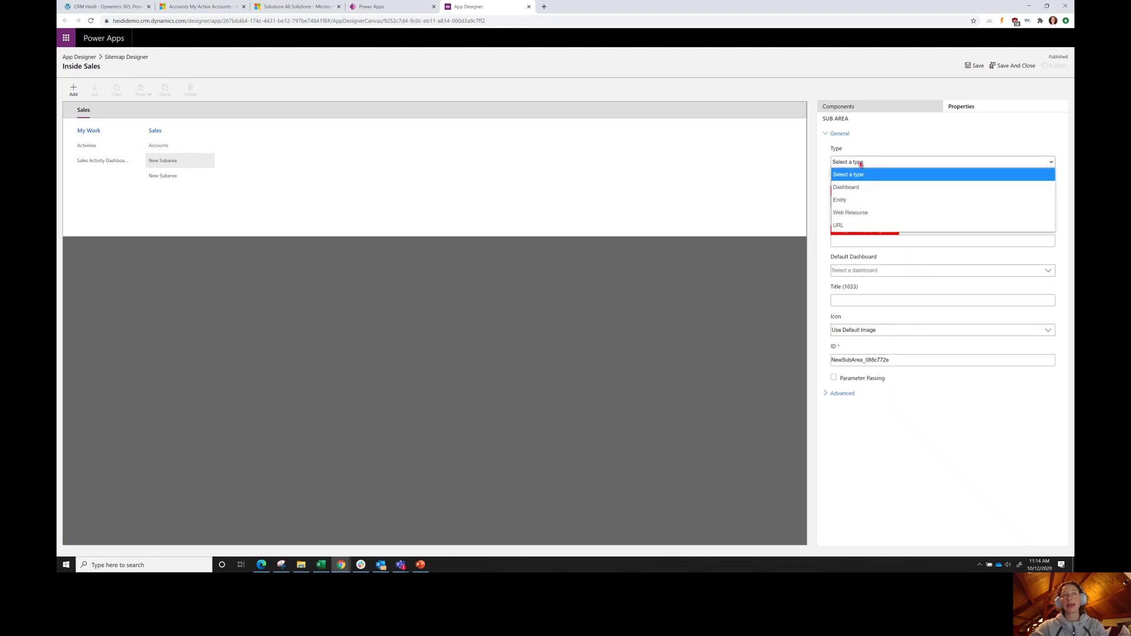
pyautogui.click(843, 200)
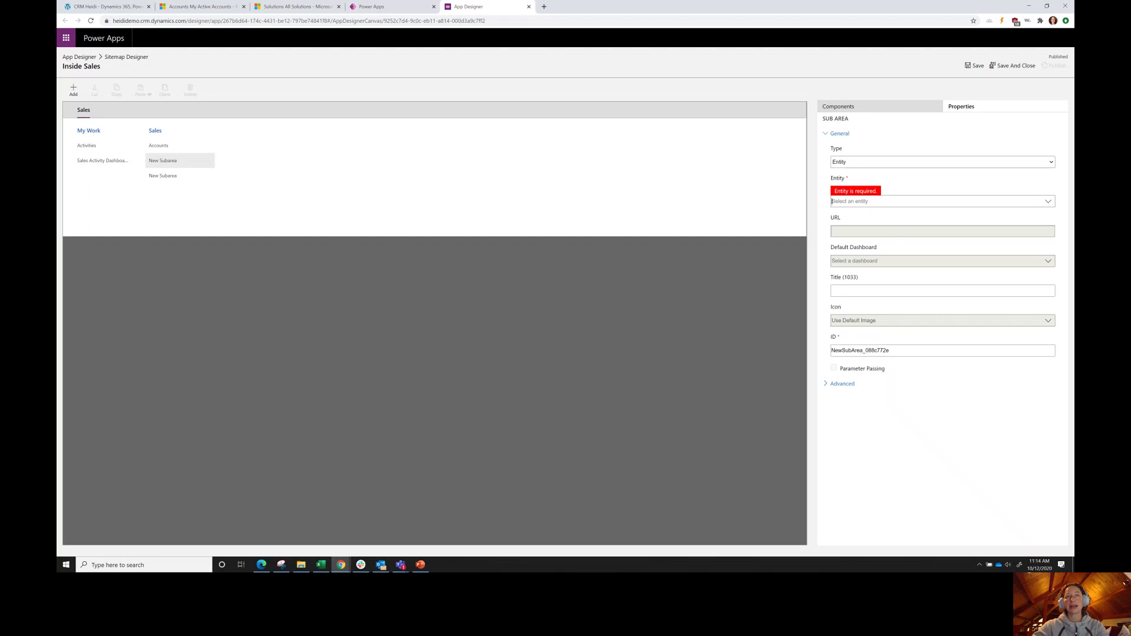
pyautogui.click(848, 201)
pyautogui.write('contac')
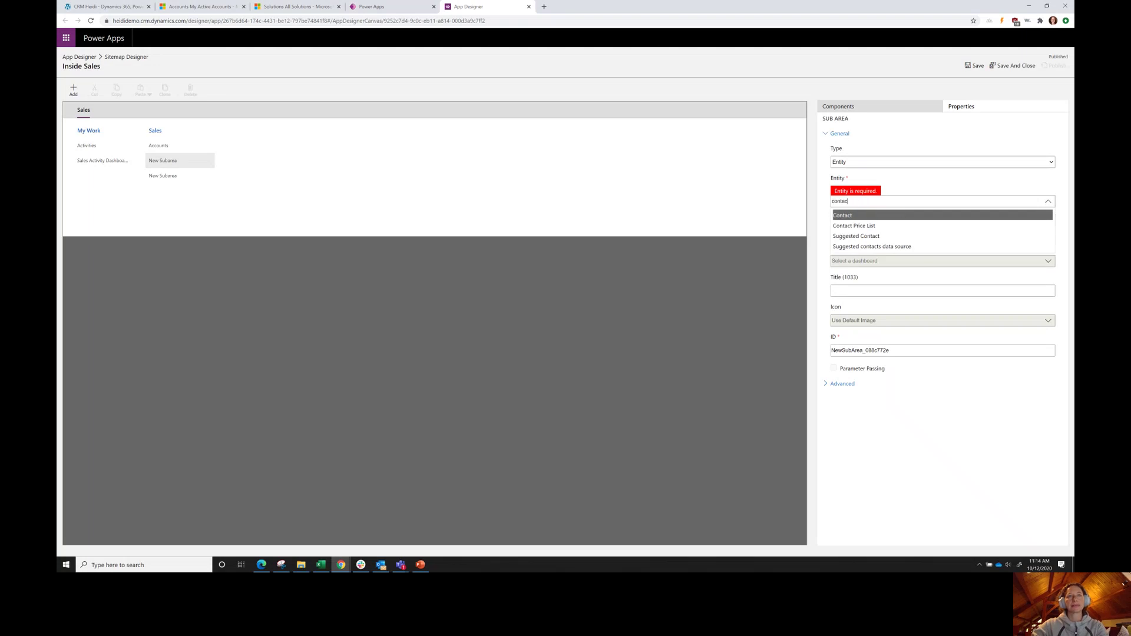
pyautogui.click(905, 216)
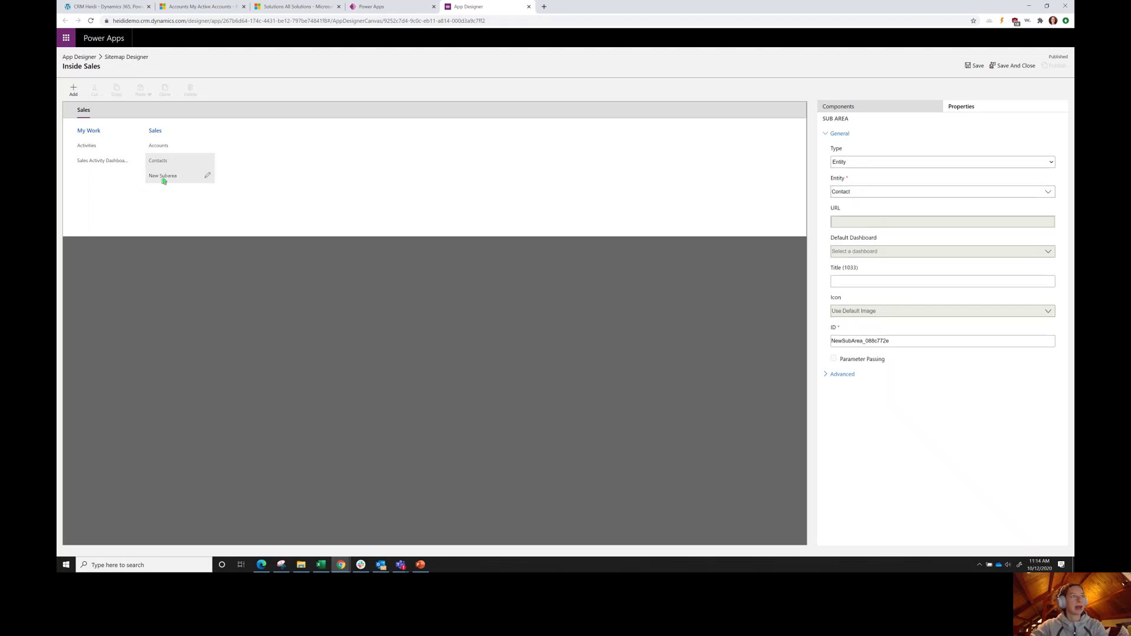
# Configure the third subarea in the Sales group as an Entity subarea for the Lead entity.
pyautogui.click(182, 177)
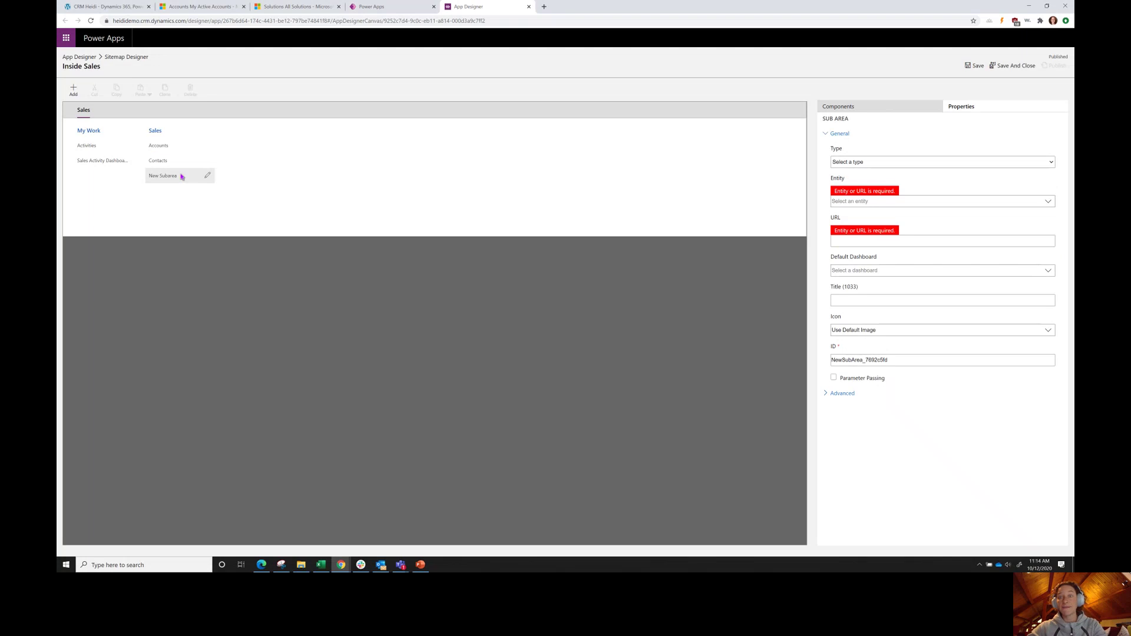
pyautogui.click(865, 162)
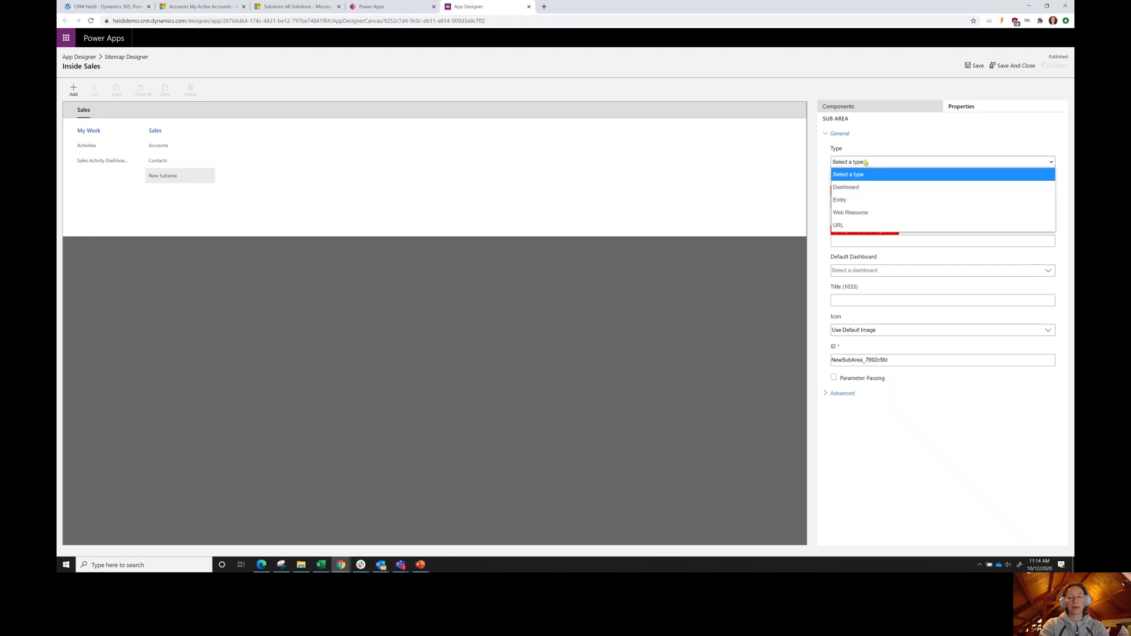
pyautogui.click(870, 200)
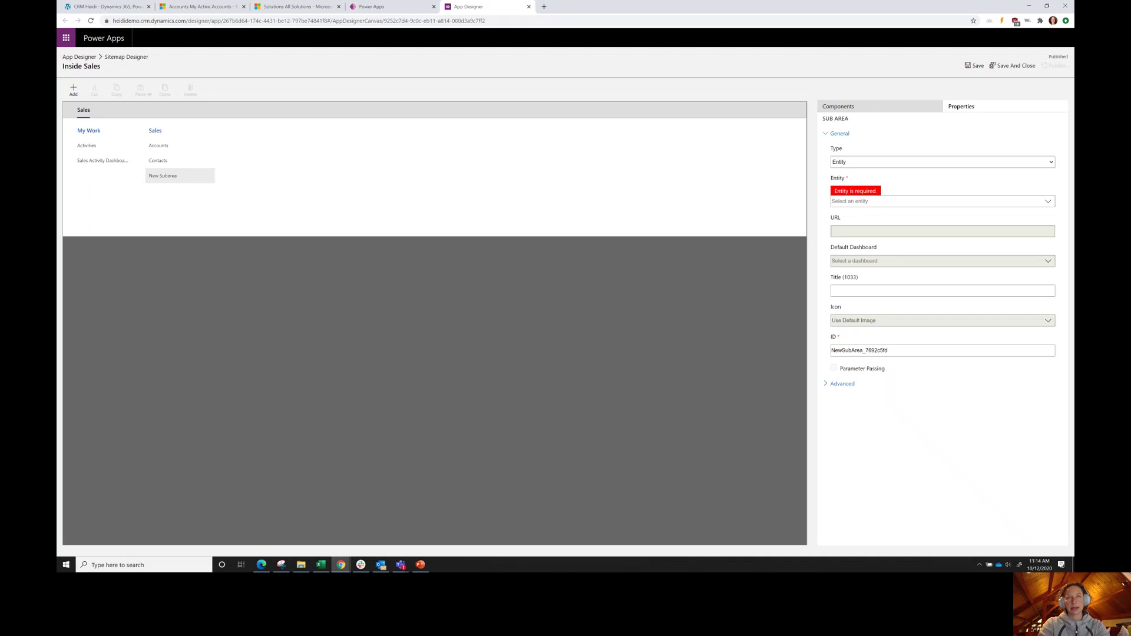
pyautogui.click(869, 201)
pyautogui.click(854, 215)
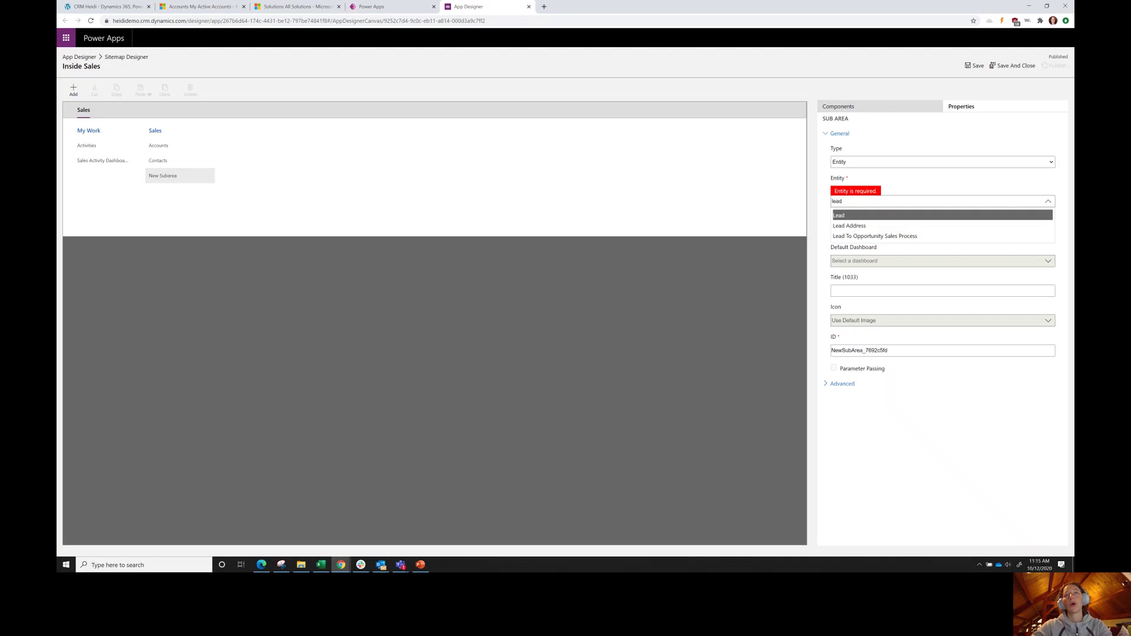
pyautogui.click(855, 222)
pyautogui.click(730, 287)
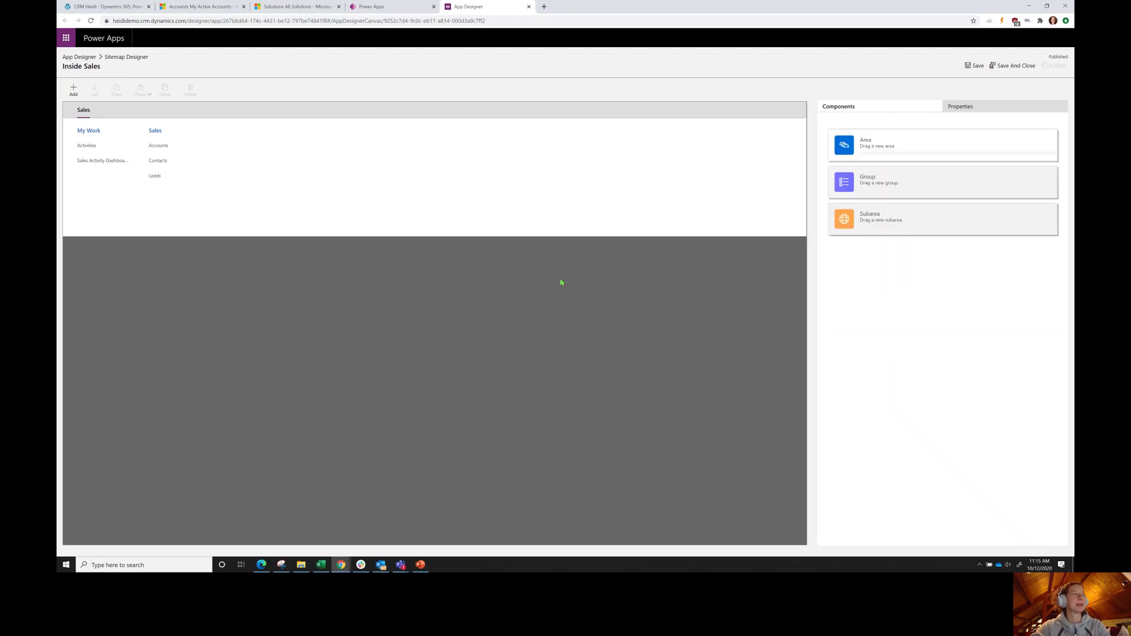
pyautogui.click(120, 165)
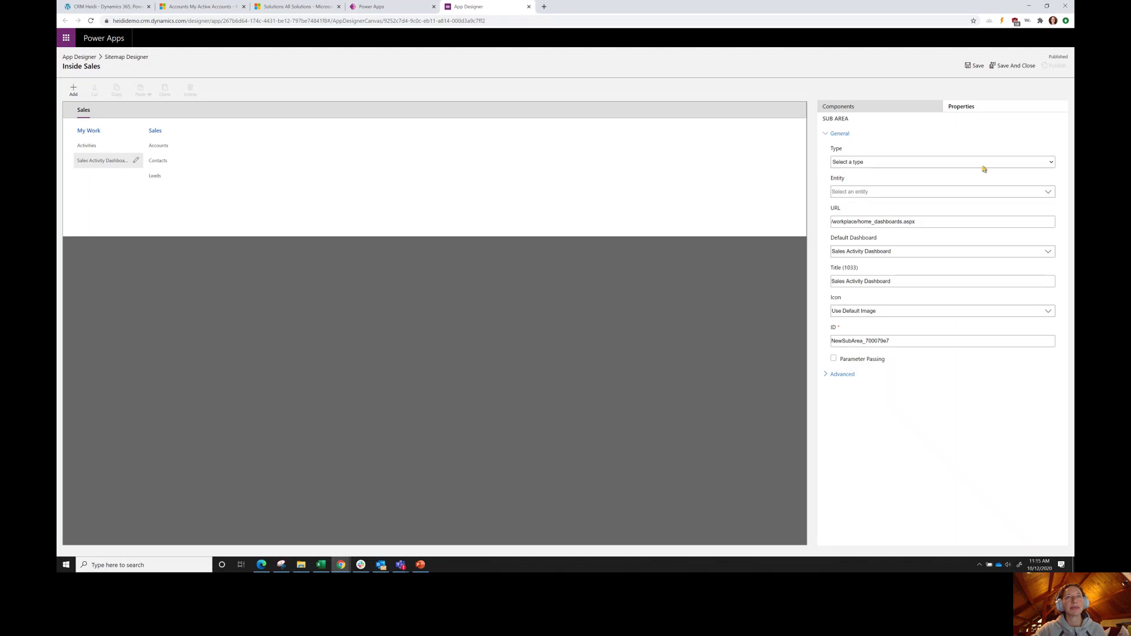
pyautogui.click(904, 162)
pyautogui.click(922, 224)
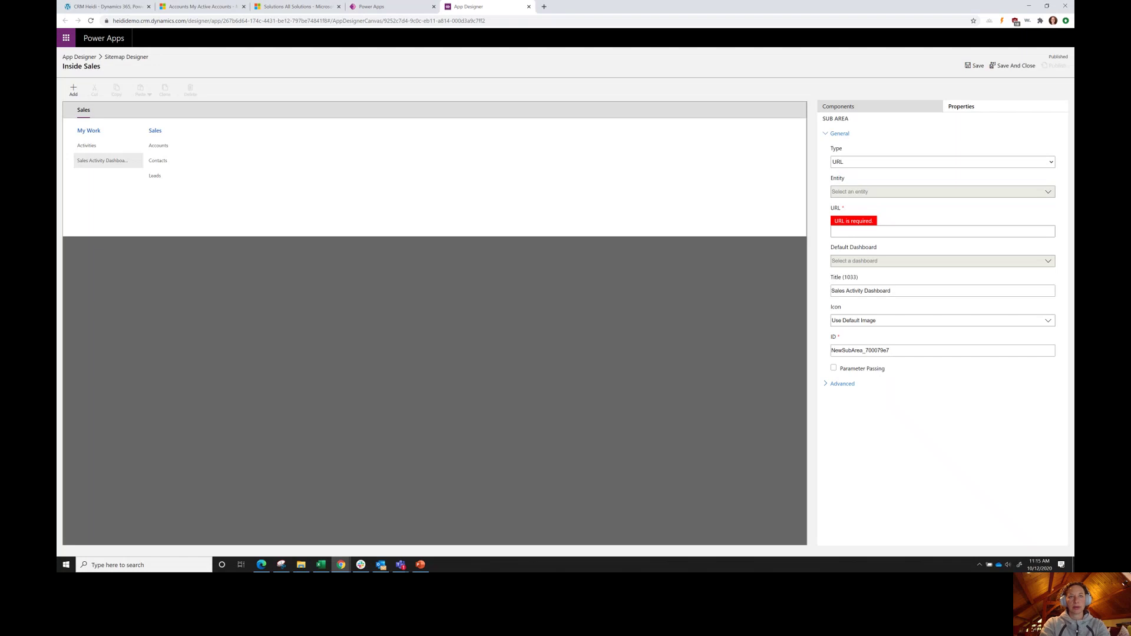
pyautogui.click(876, 232)
pyautogui.write('http://c')
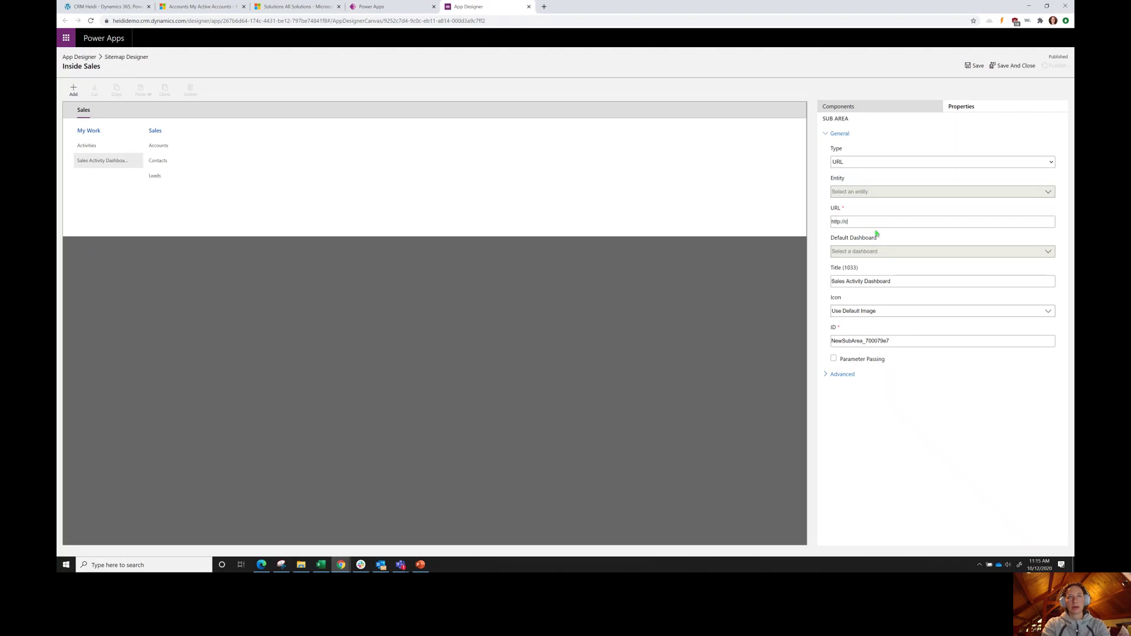
pyautogui.write('rmheidi.com')
# Retitle the URL subarea under My Work as "CRM Heidi".
pyautogui.press('Tab')
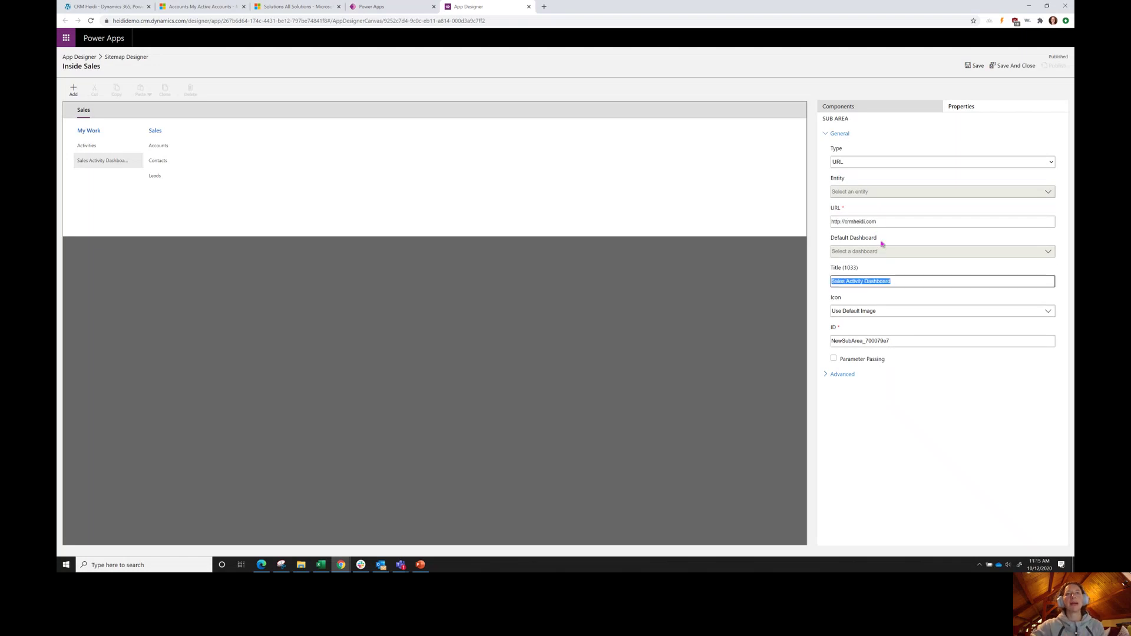
pyautogui.write('CRM H')
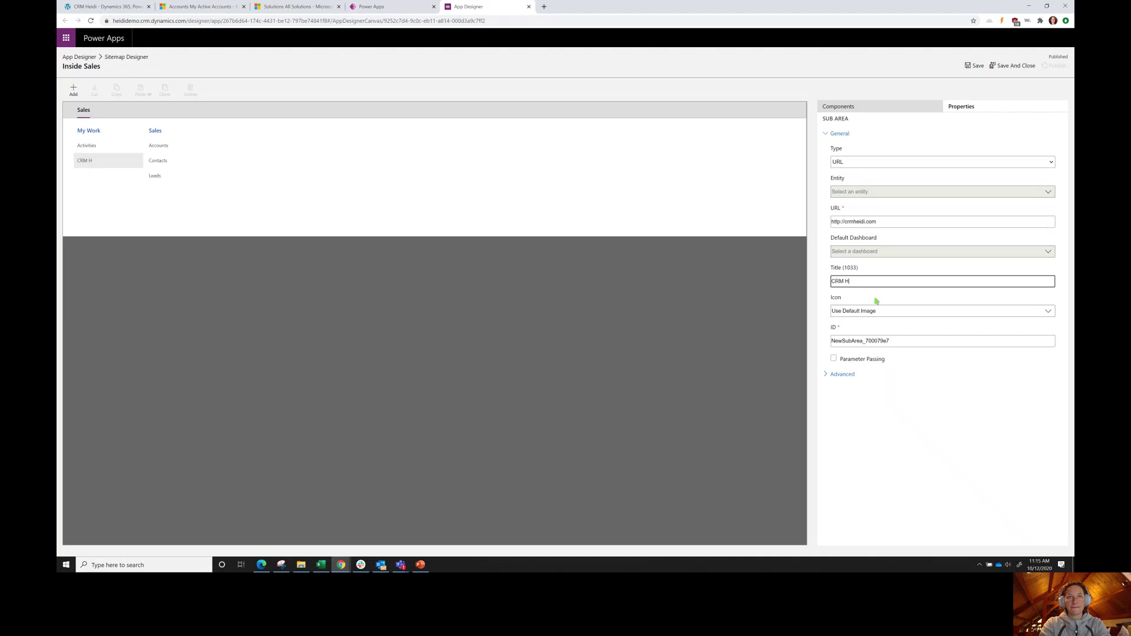
pyautogui.write('eidi')
pyautogui.click(774, 293)
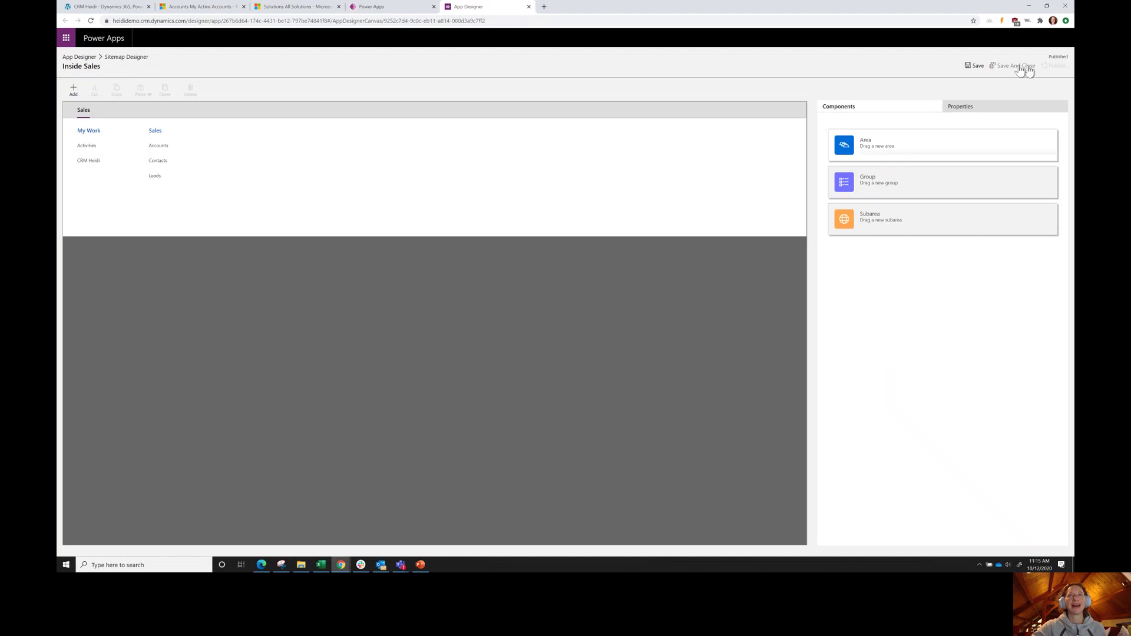
# Save and publish the site map, and return to the app's component canvas.
pyautogui.click(967, 67)
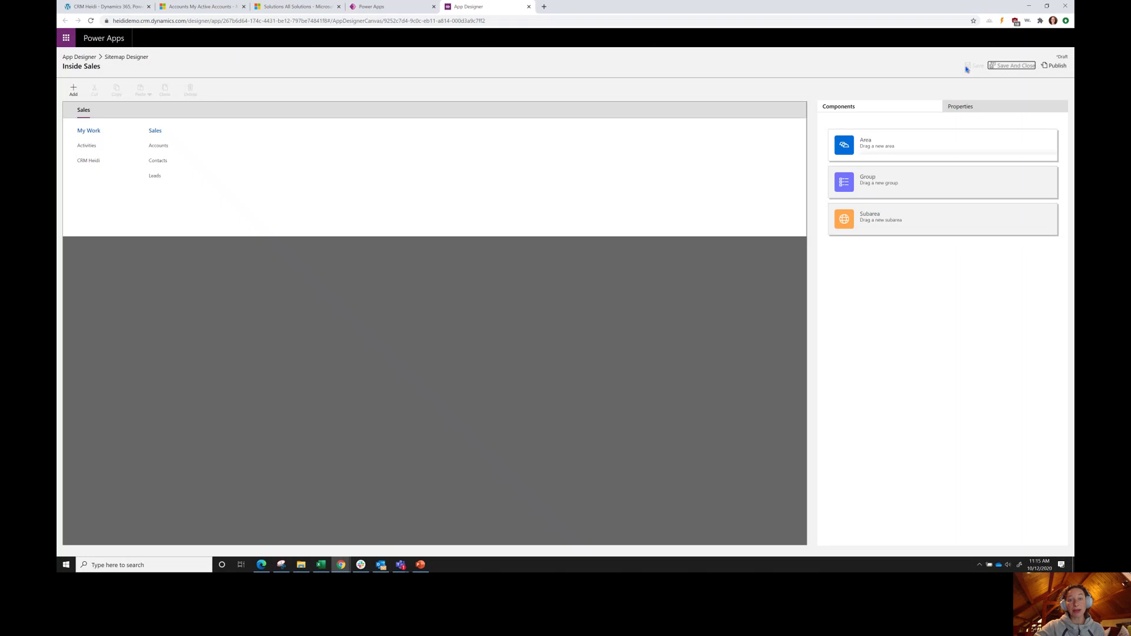
pyautogui.click(1063, 69)
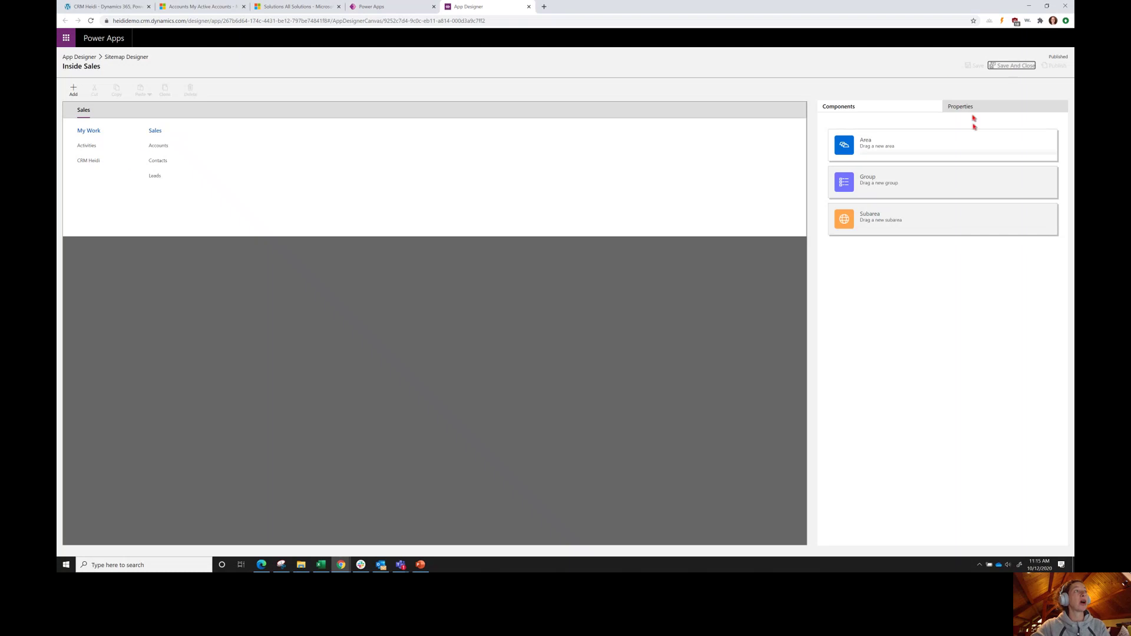
pyautogui.click(1013, 67)
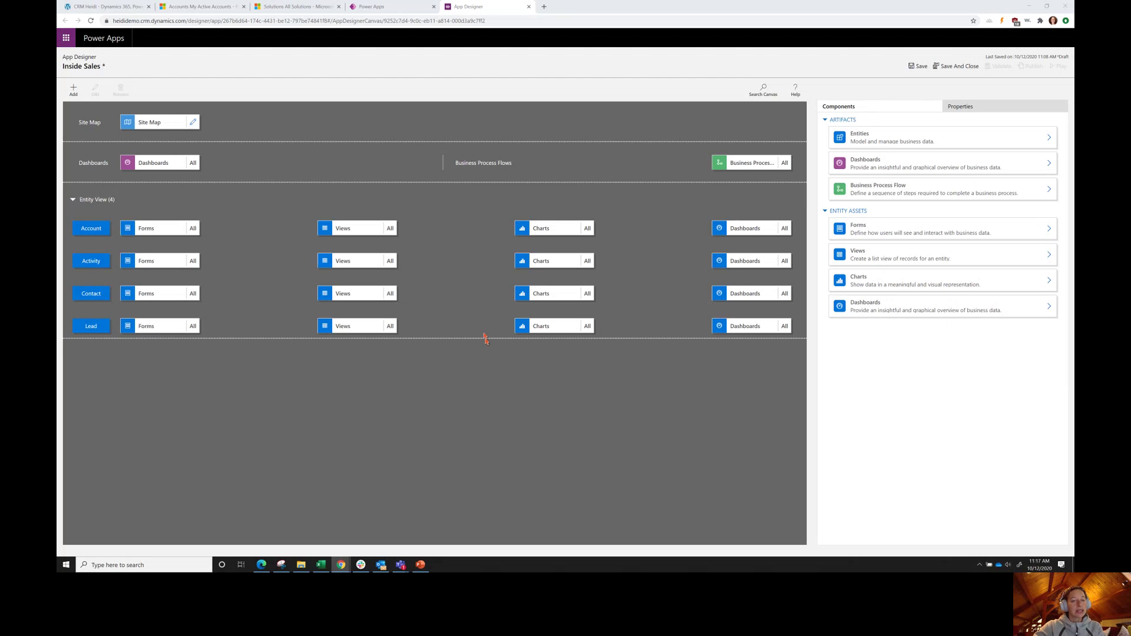
# Limit the Account forms to the Account main form and the Account Quick Create form, and save the app.
pyautogui.click(147, 228)
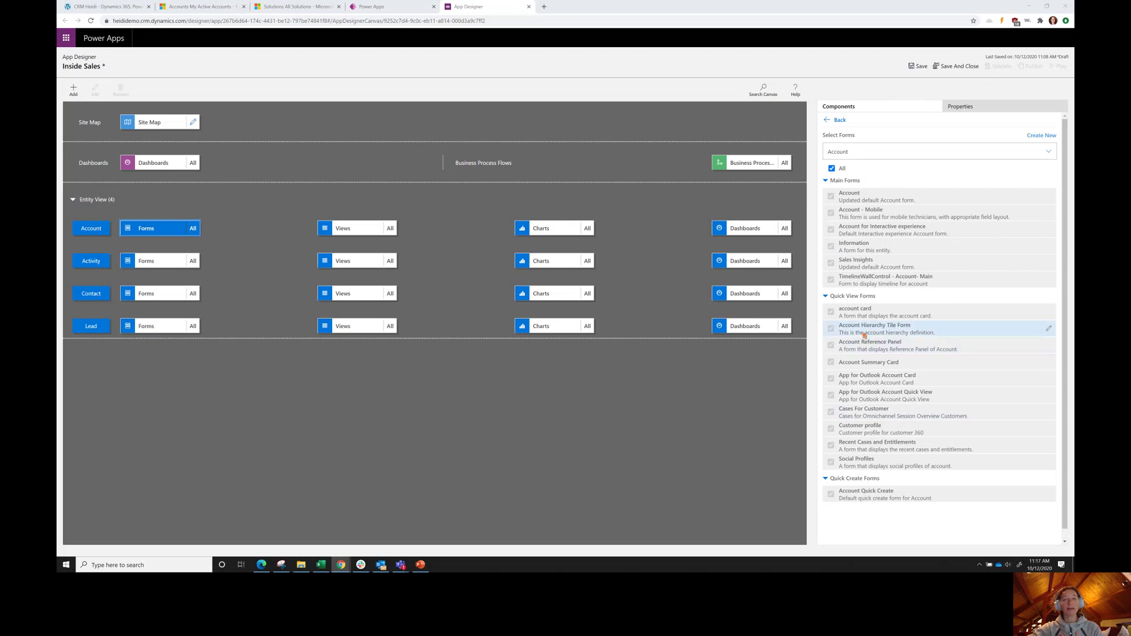
pyautogui.scroll(-1, 864, 339)
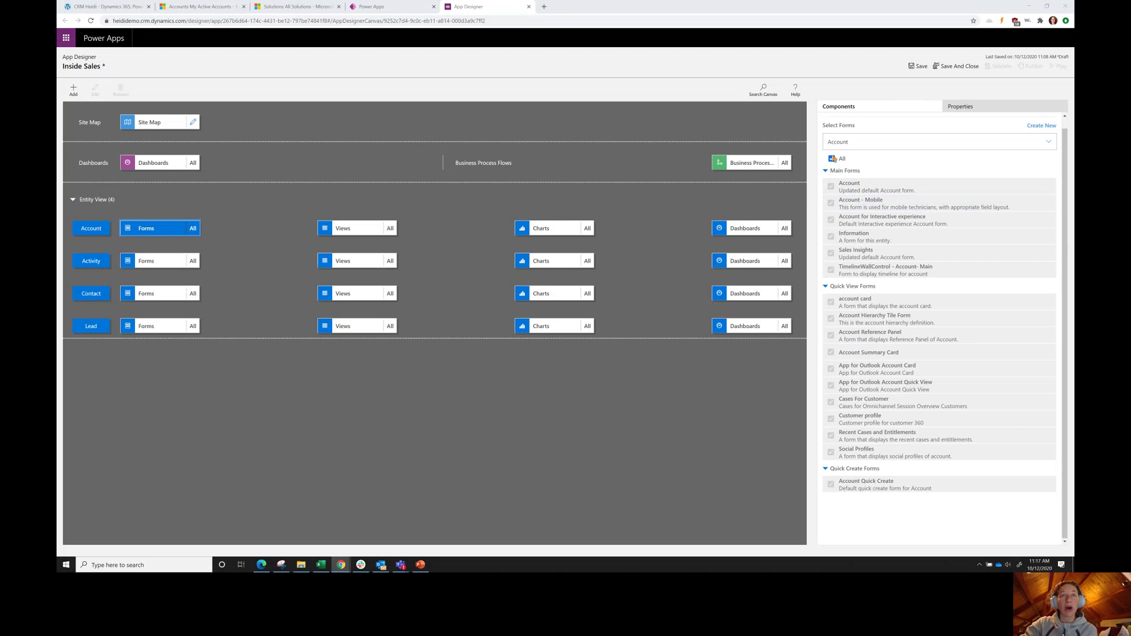
pyautogui.click(832, 159)
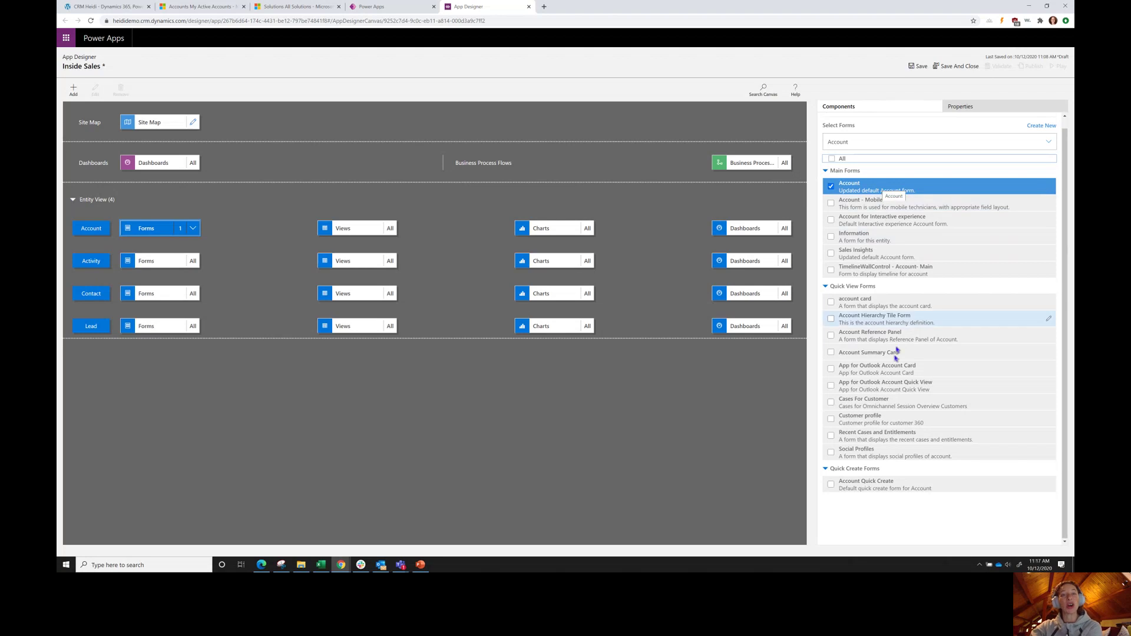
pyautogui.click(831, 484)
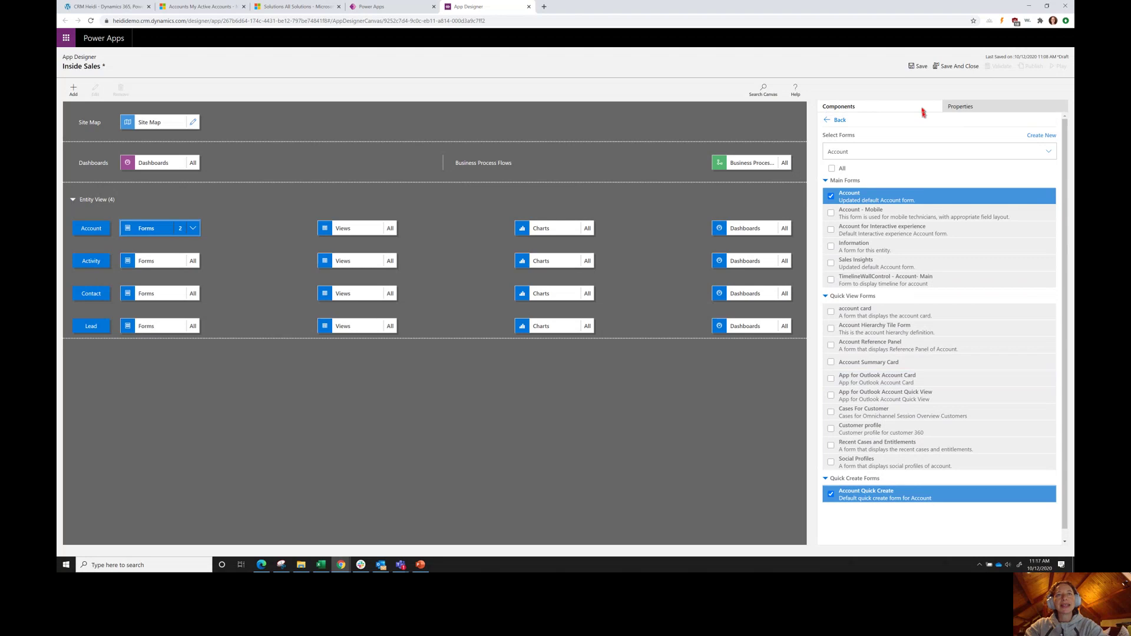
pyautogui.click(920, 66)
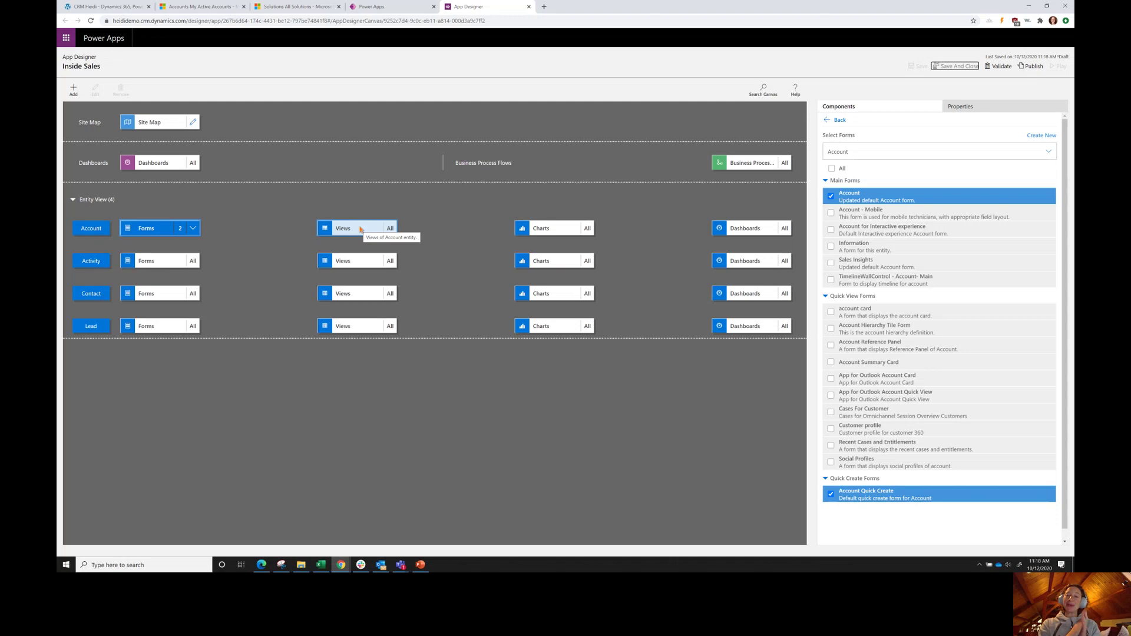
# Limit the Account views to the public views Active Accounts and My Active Accounts.
pyautogui.click(361, 229)
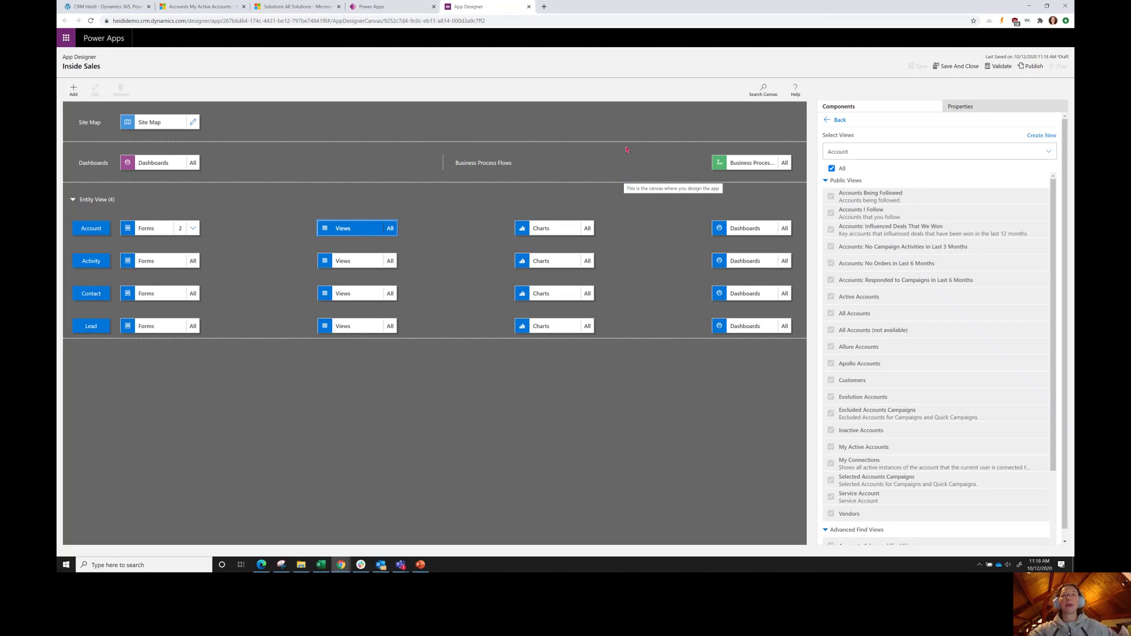
pyautogui.click(832, 169)
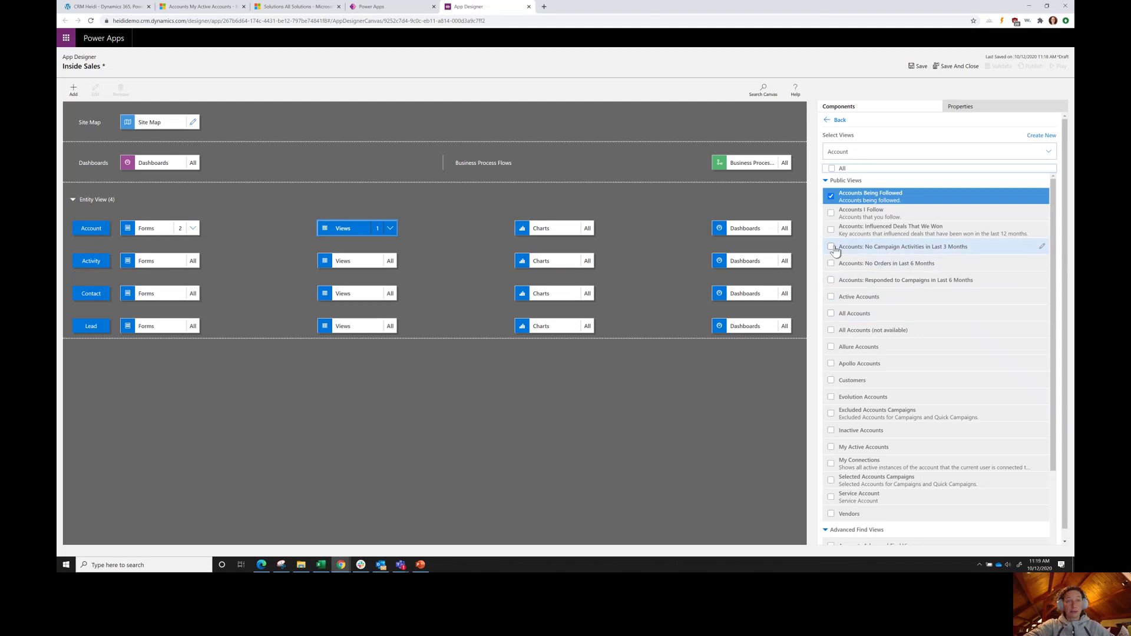
pyautogui.click(831, 299)
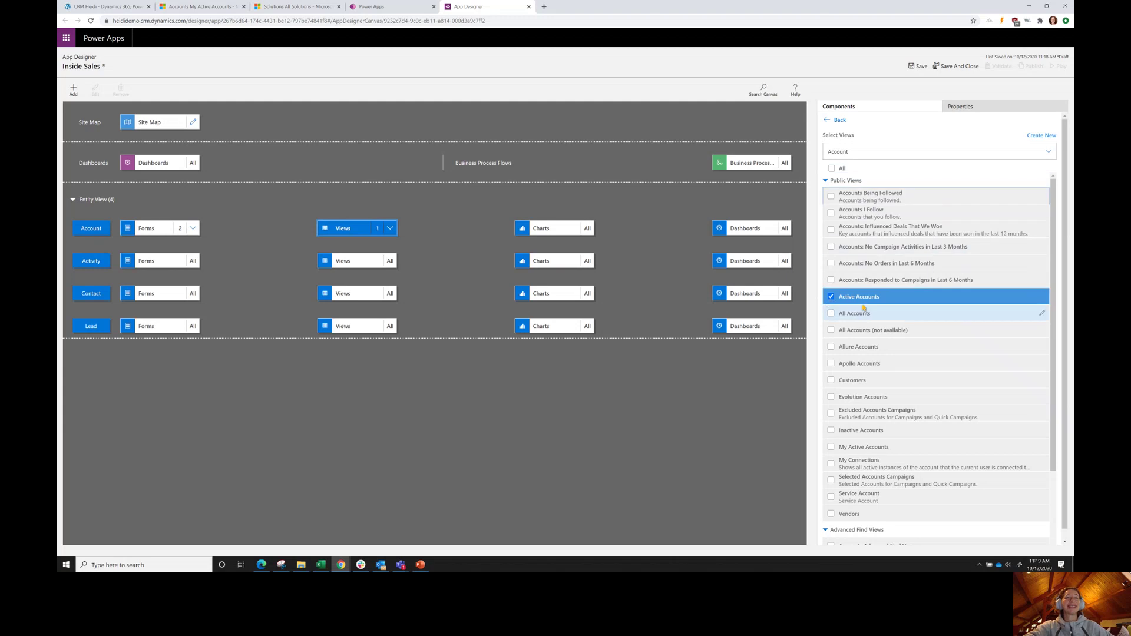
pyautogui.scroll(-3, 863, 312)
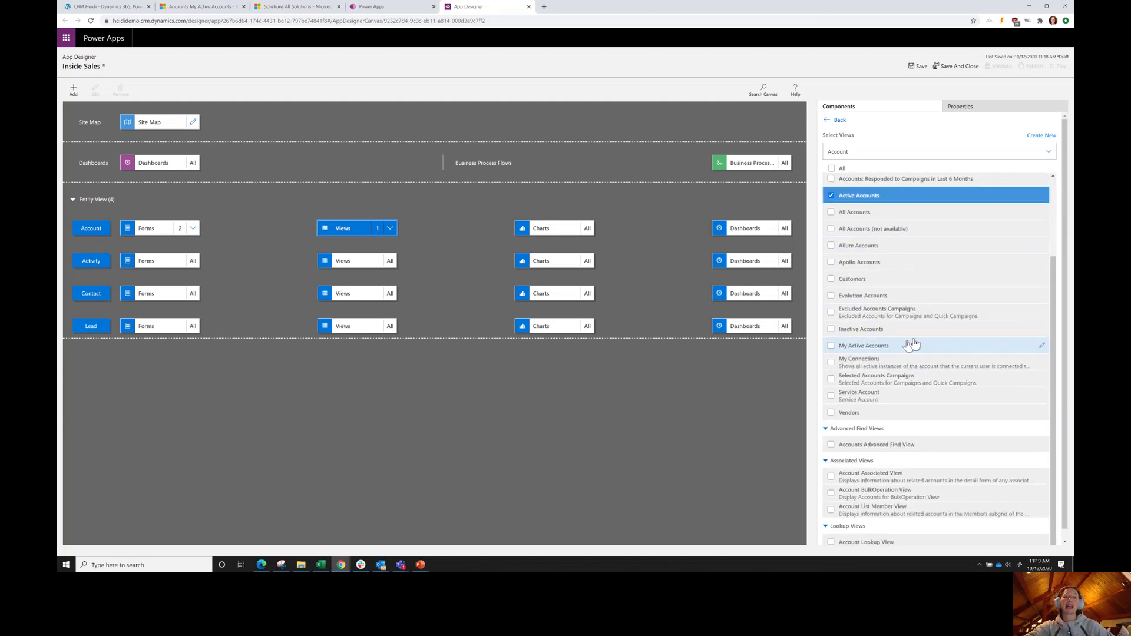
pyautogui.click(912, 345)
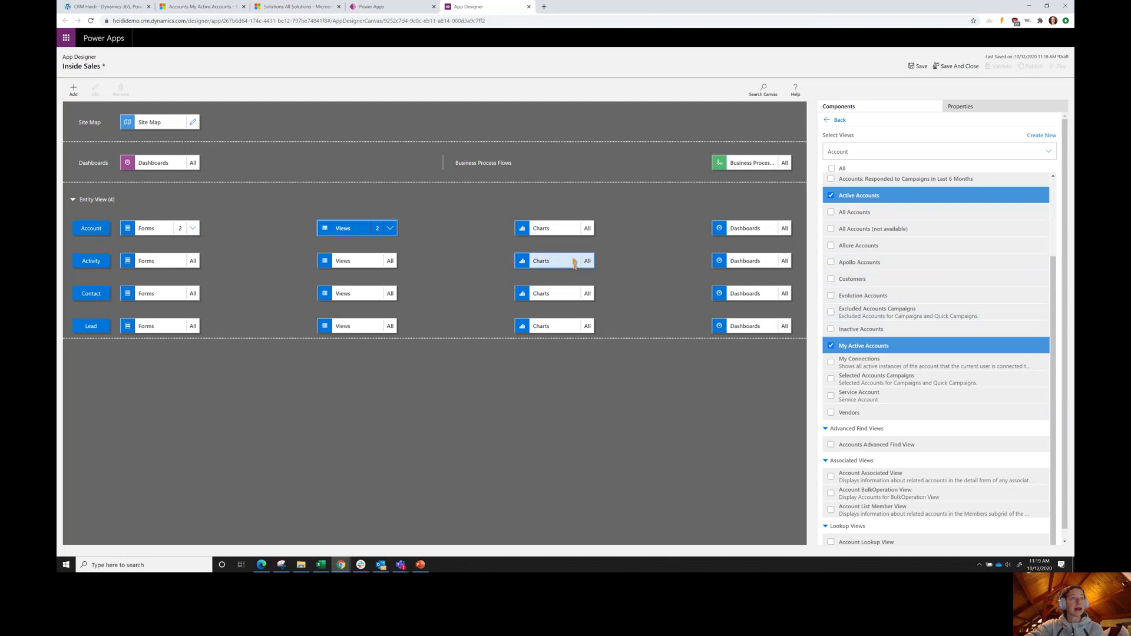
# Review which charts and dashboards are included for Account, and which forms and views are included for Activity.
pyautogui.click(537, 231)
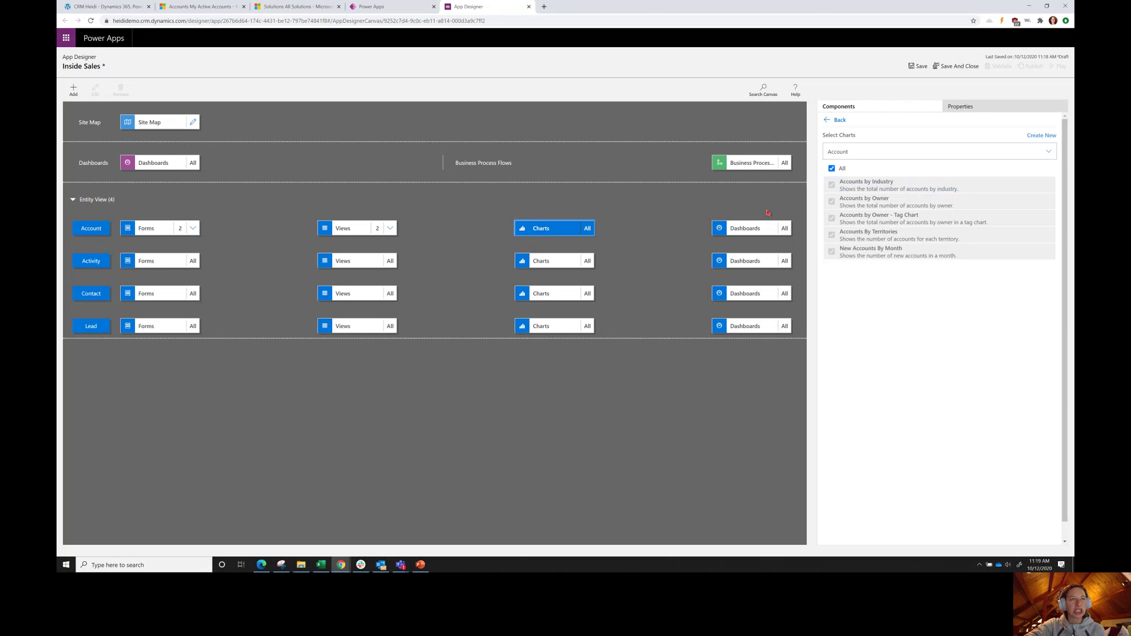
pyautogui.click(769, 231)
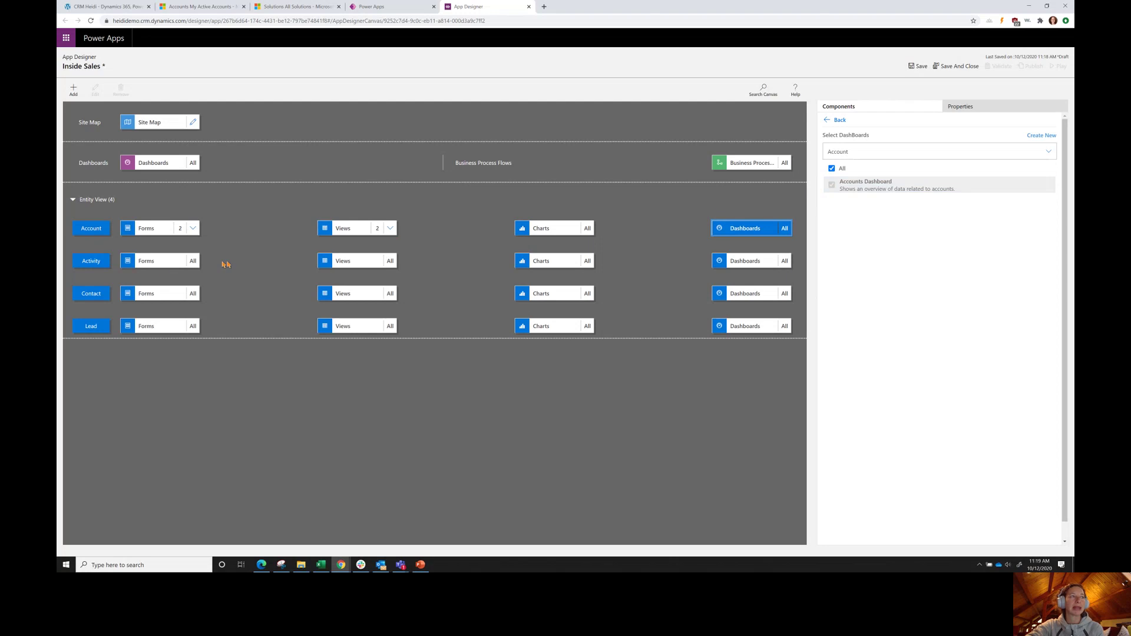
pyautogui.click(154, 261)
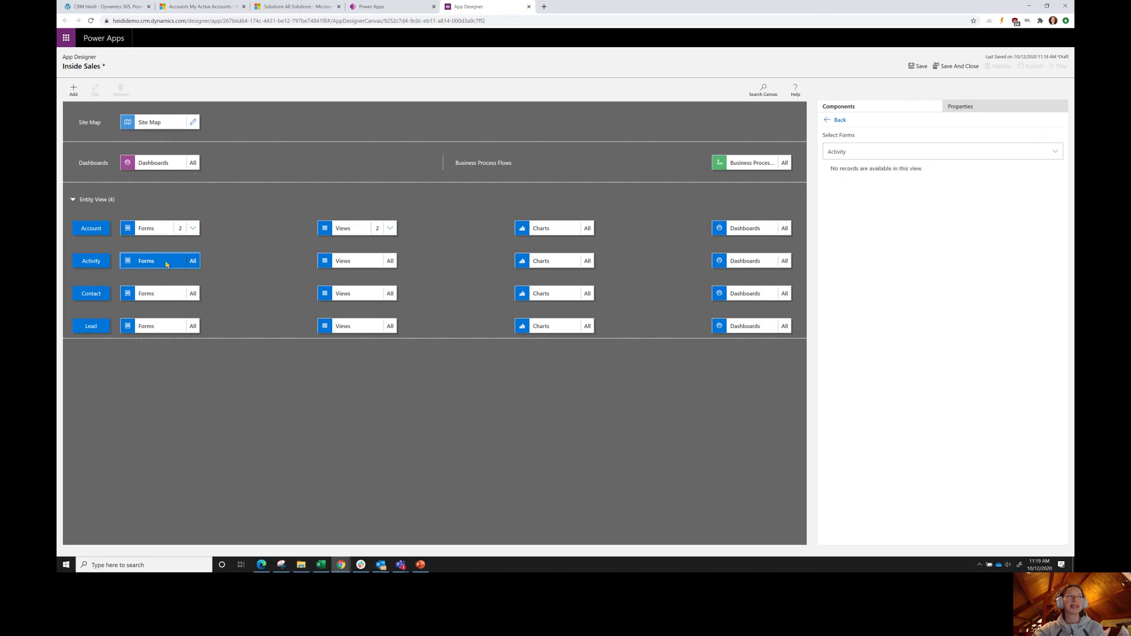
pyautogui.click(361, 264)
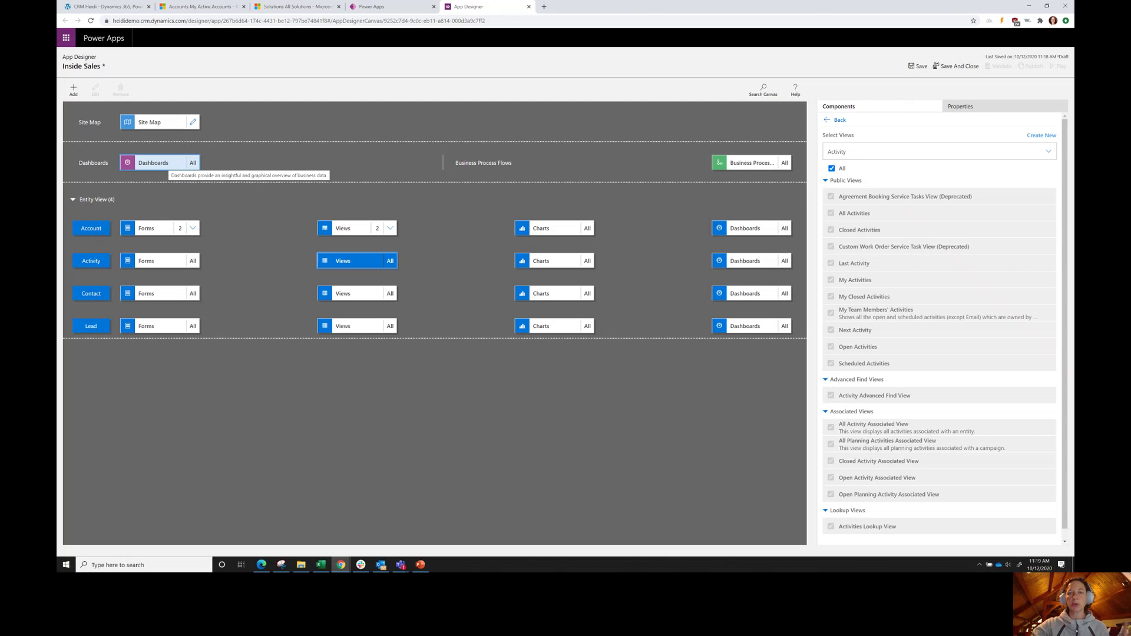
pyautogui.click(155, 264)
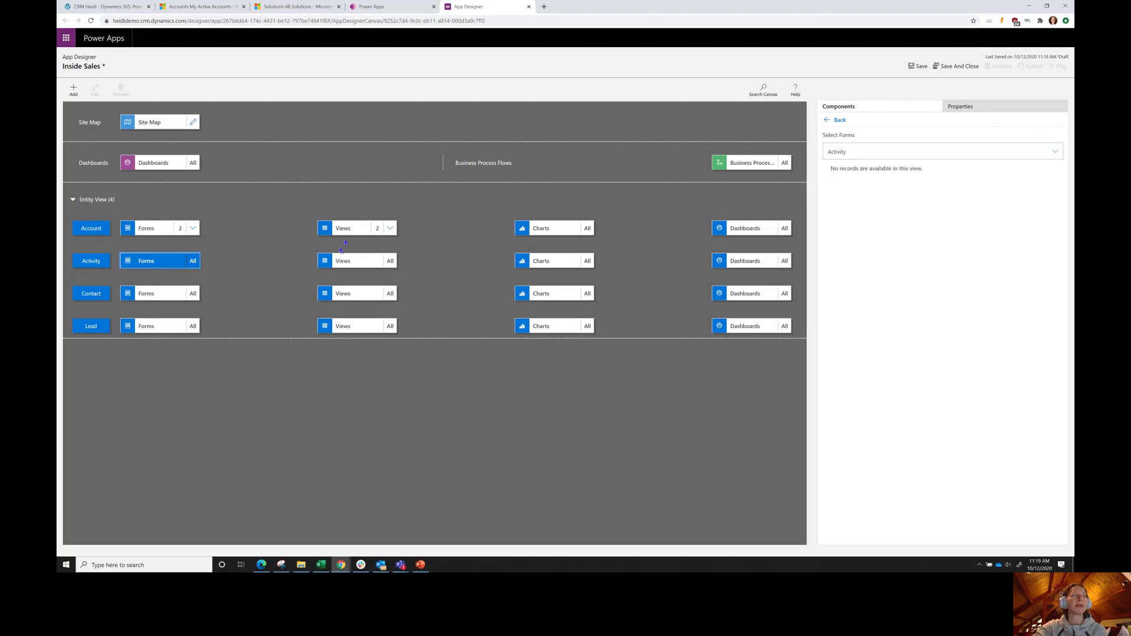
pyautogui.click(896, 152)
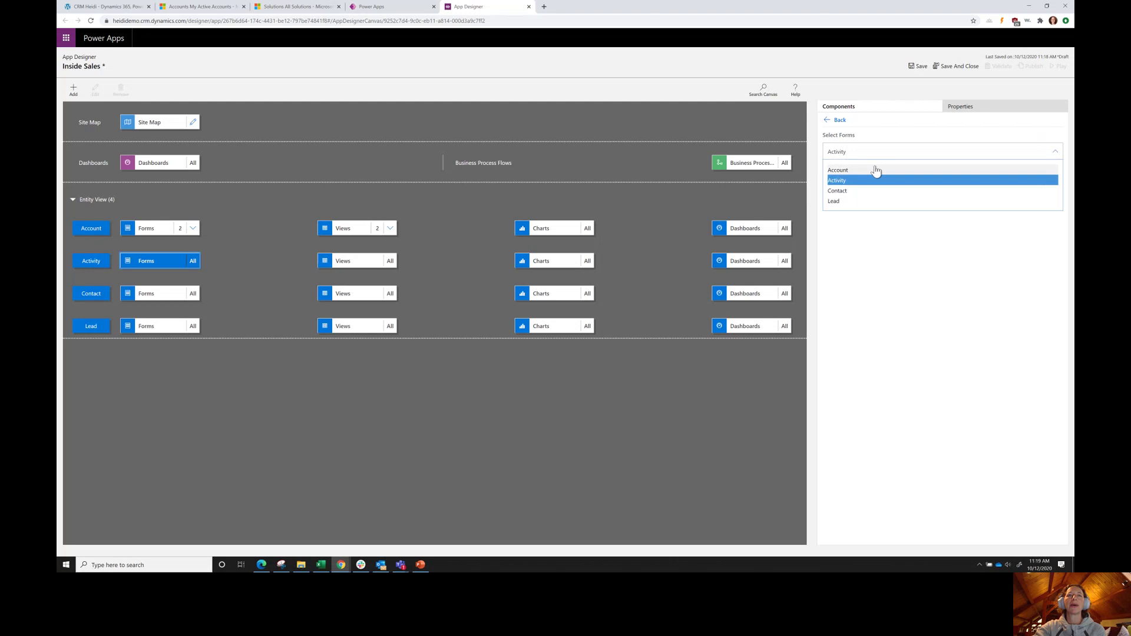
# Limit the Activity views to the public views My Activities, My Closed Activities and Next Activity.
pyautogui.click(351, 264)
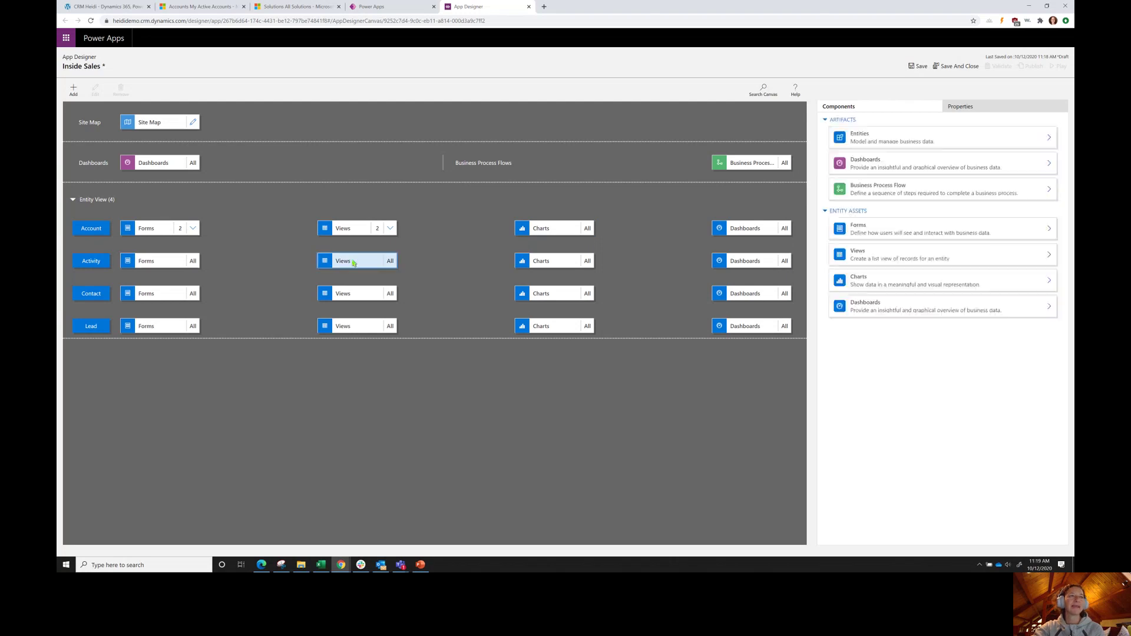
pyautogui.click(589, 345)
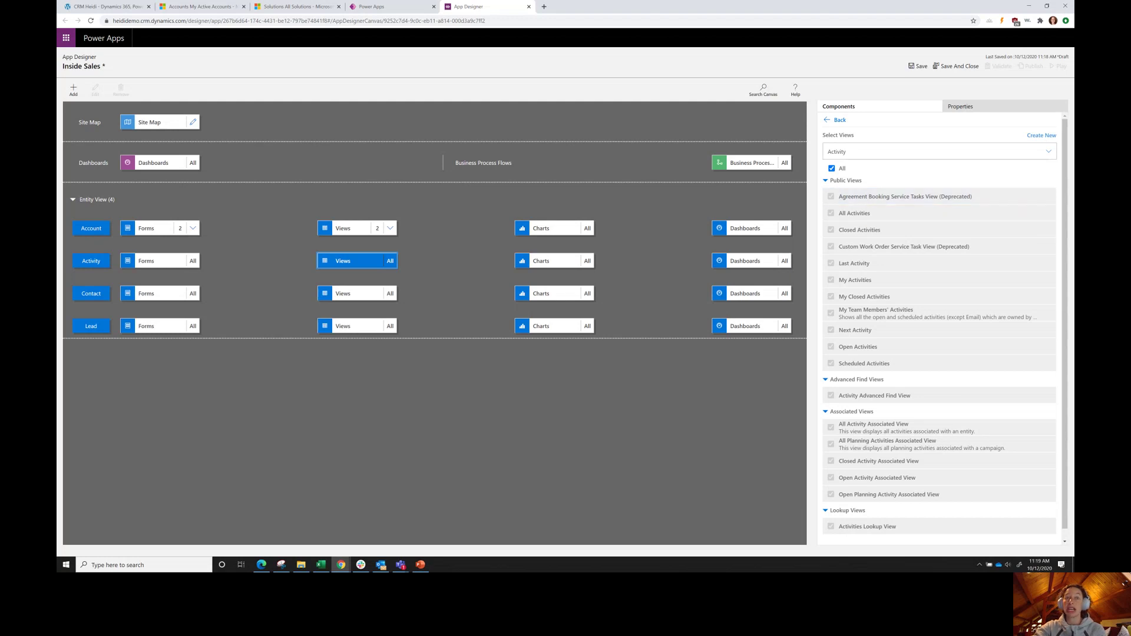
pyautogui.click(832, 169)
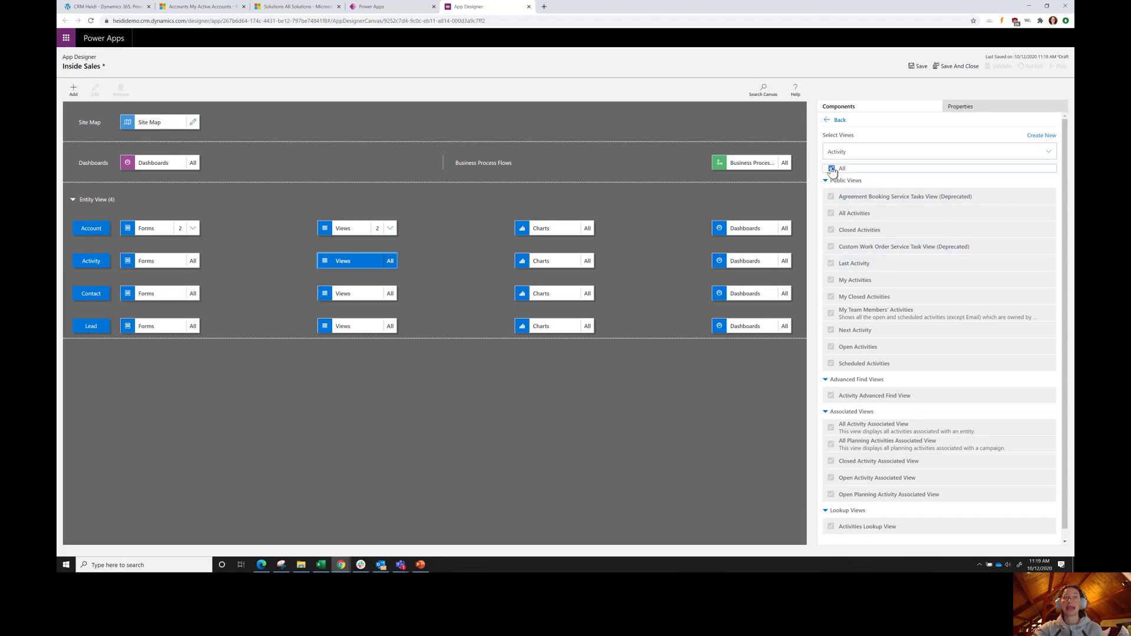
pyautogui.click(830, 281)
pyautogui.click(831, 297)
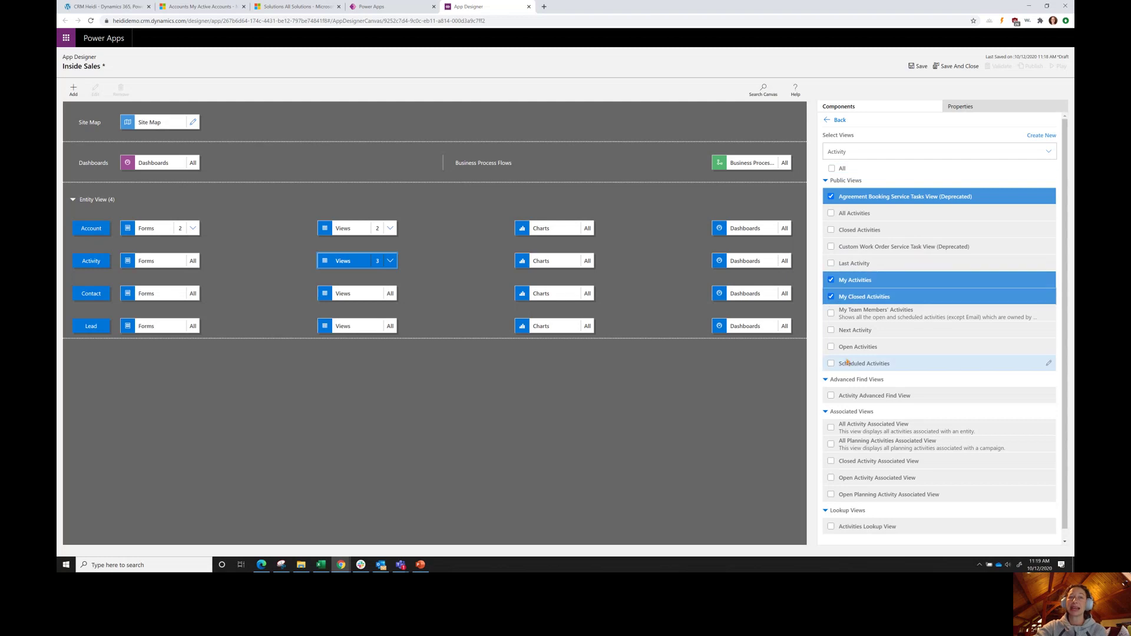
pyautogui.click(831, 330)
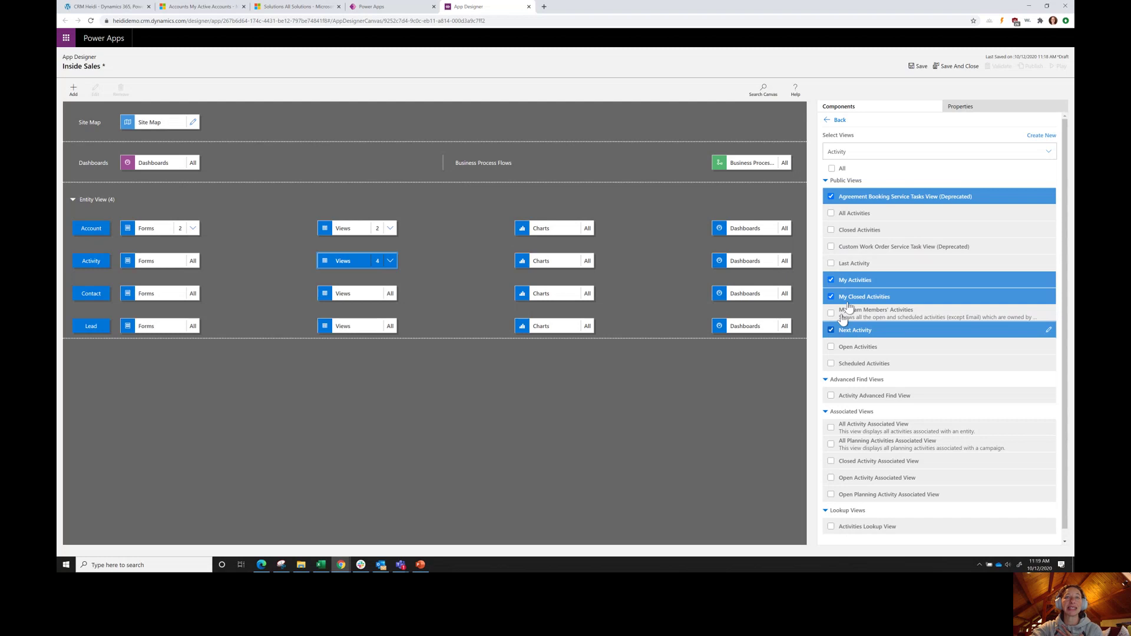
pyautogui.click(830, 196)
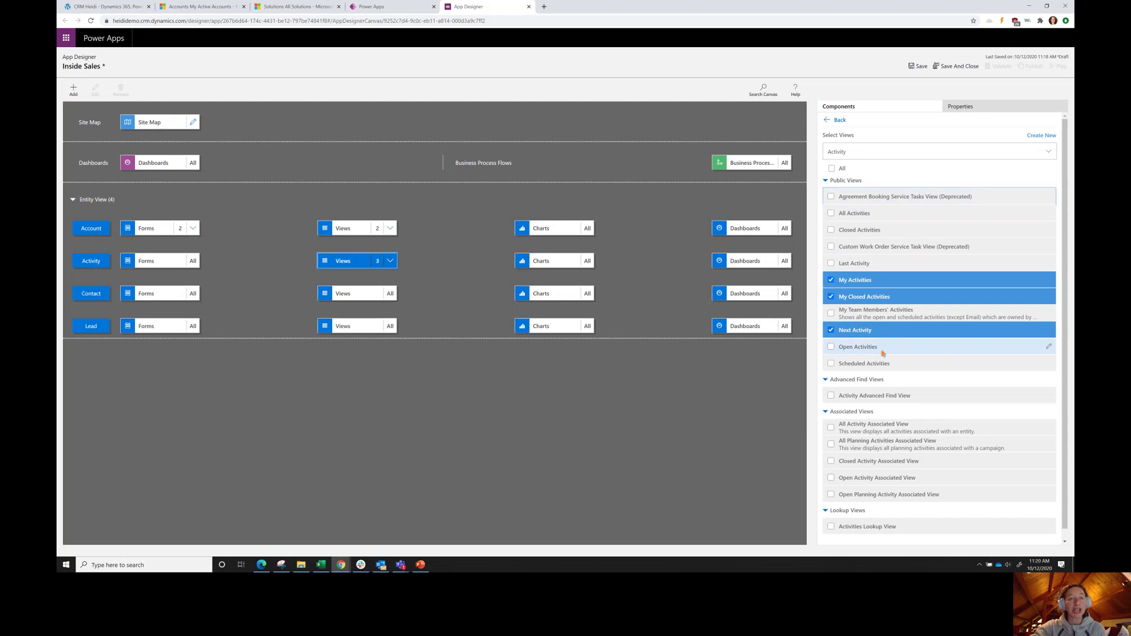
pyautogui.scroll(-1, 883, 352)
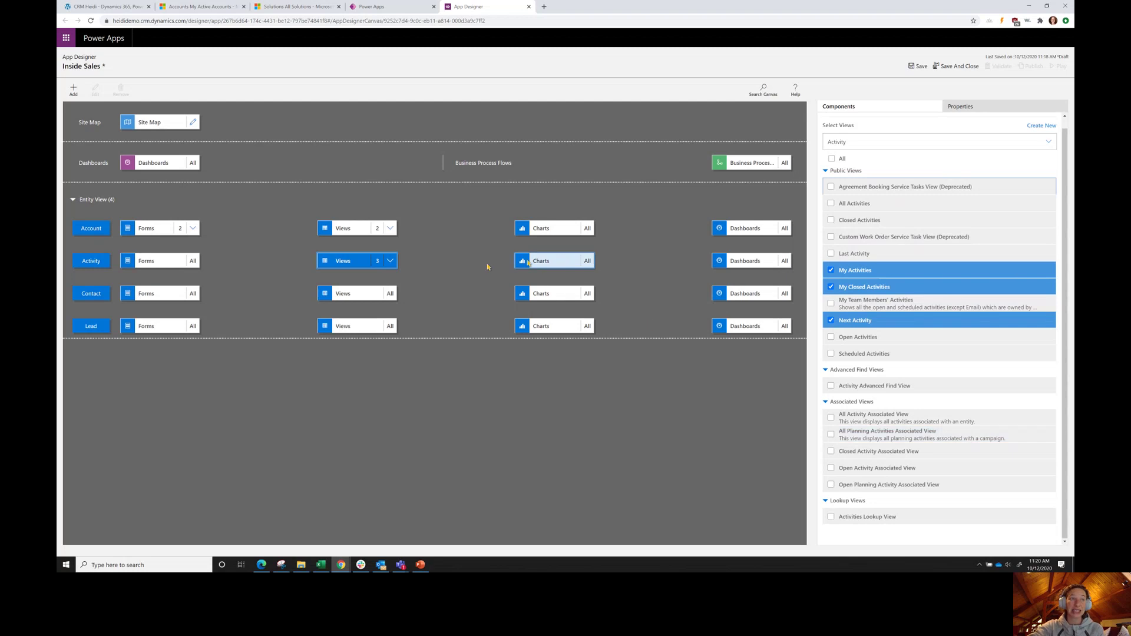
# Limit the Contact forms to the Contact main form and the Contact Quick Create form.
pyautogui.click(156, 299)
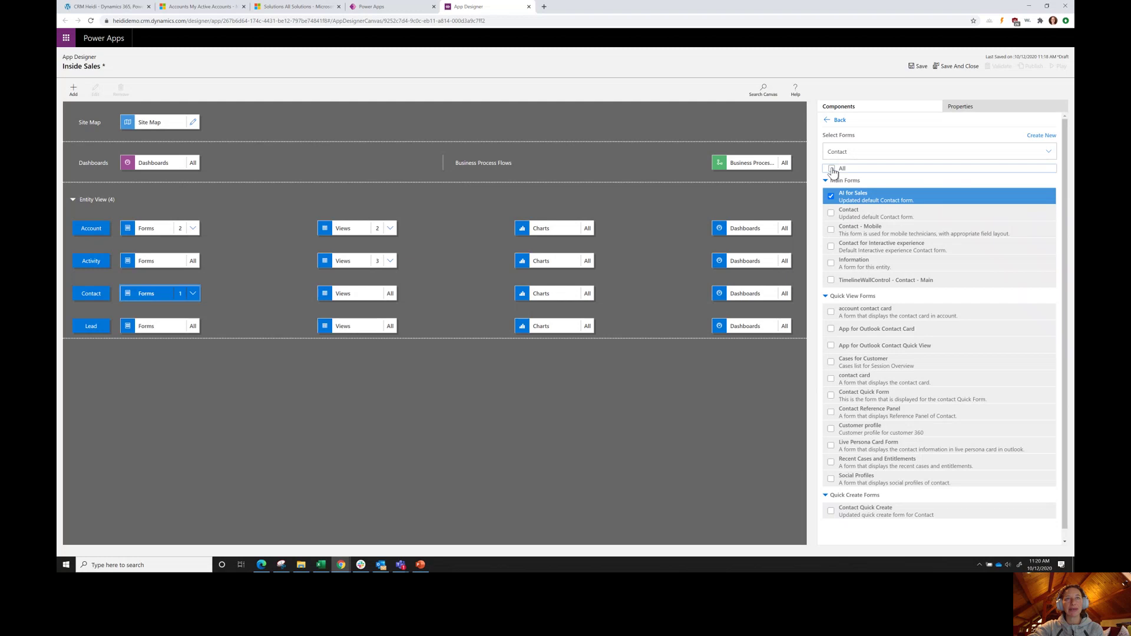
pyautogui.click(831, 213)
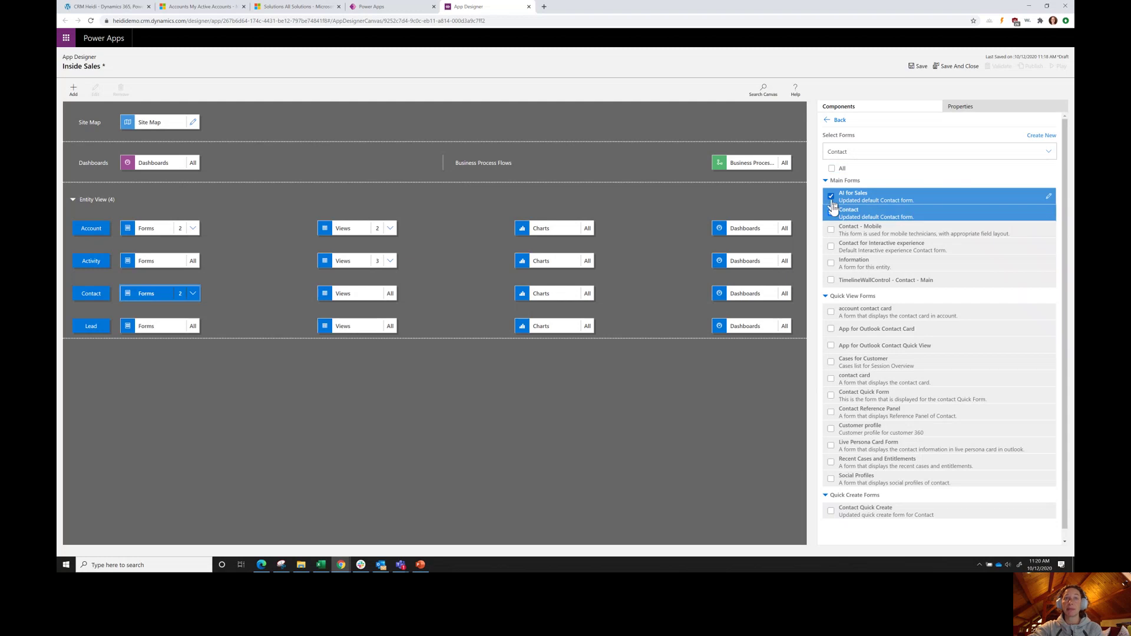
pyautogui.click(831, 197)
pyautogui.scroll(-1, 943, 413)
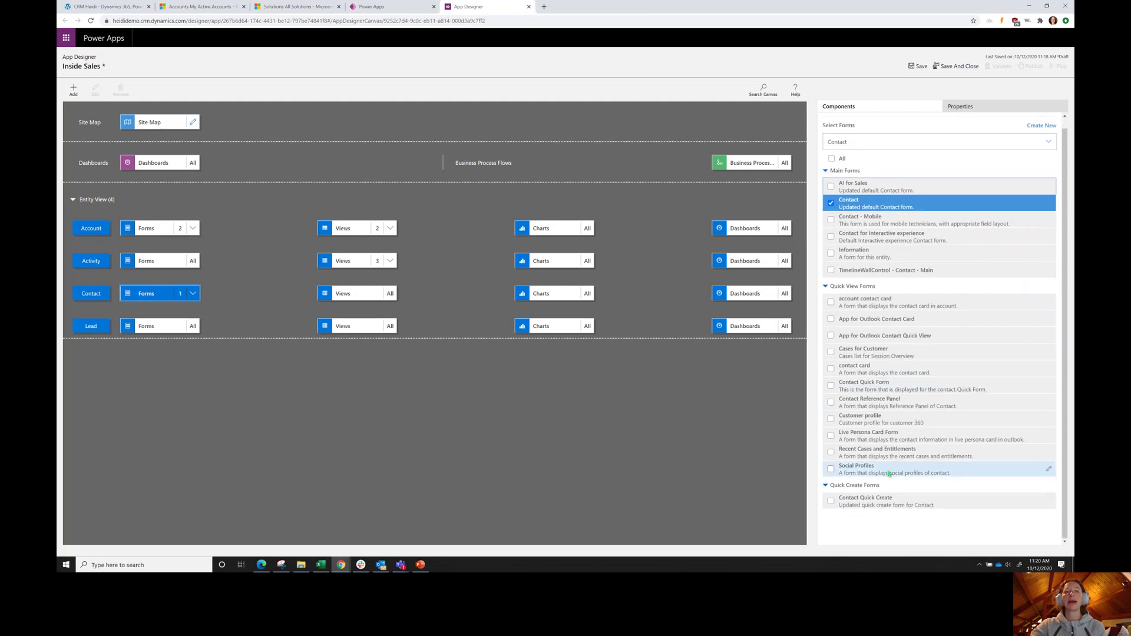
pyautogui.click(830, 502)
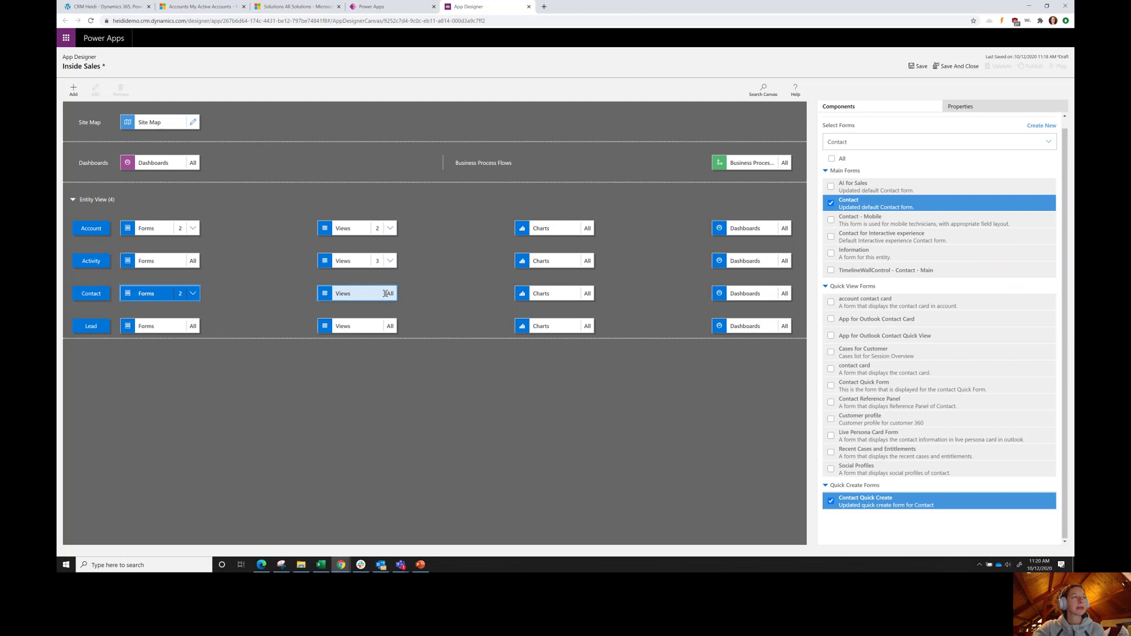
# Limit the Contact views to the public views Active Contacts and My Active Contacts.
pyautogui.click(358, 297)
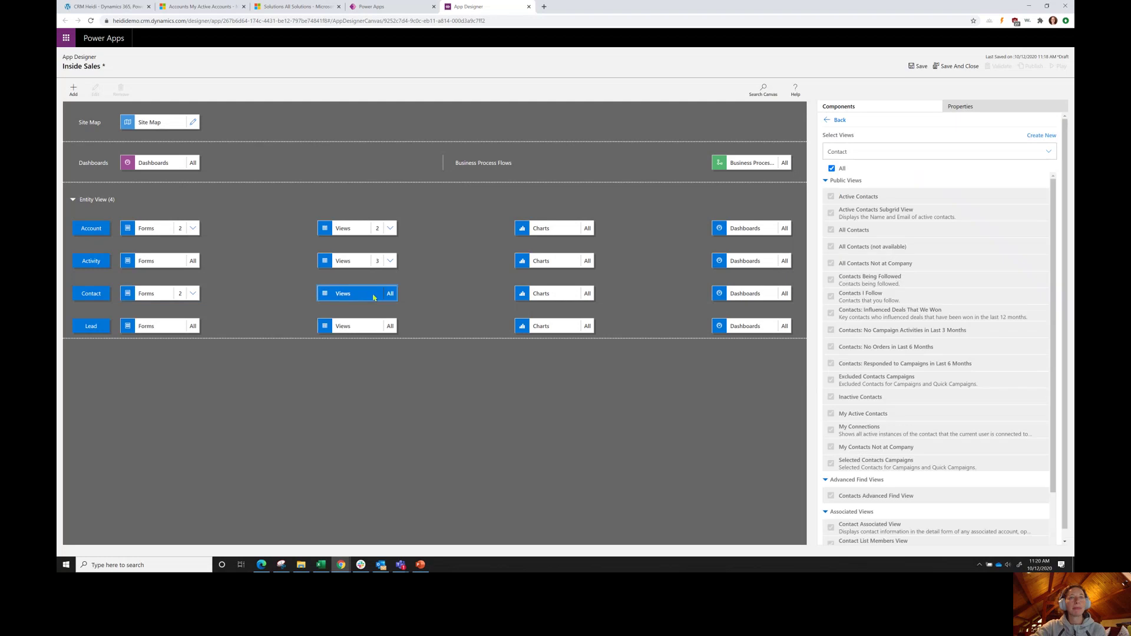
pyautogui.click(831, 169)
pyautogui.click(831, 196)
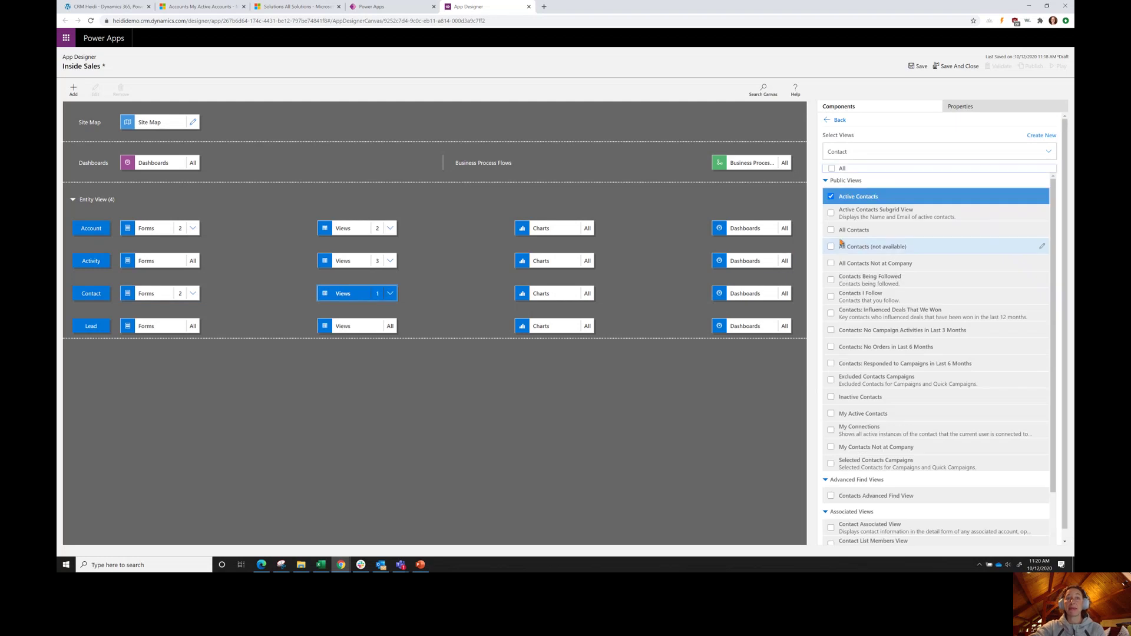
pyautogui.click(831, 197)
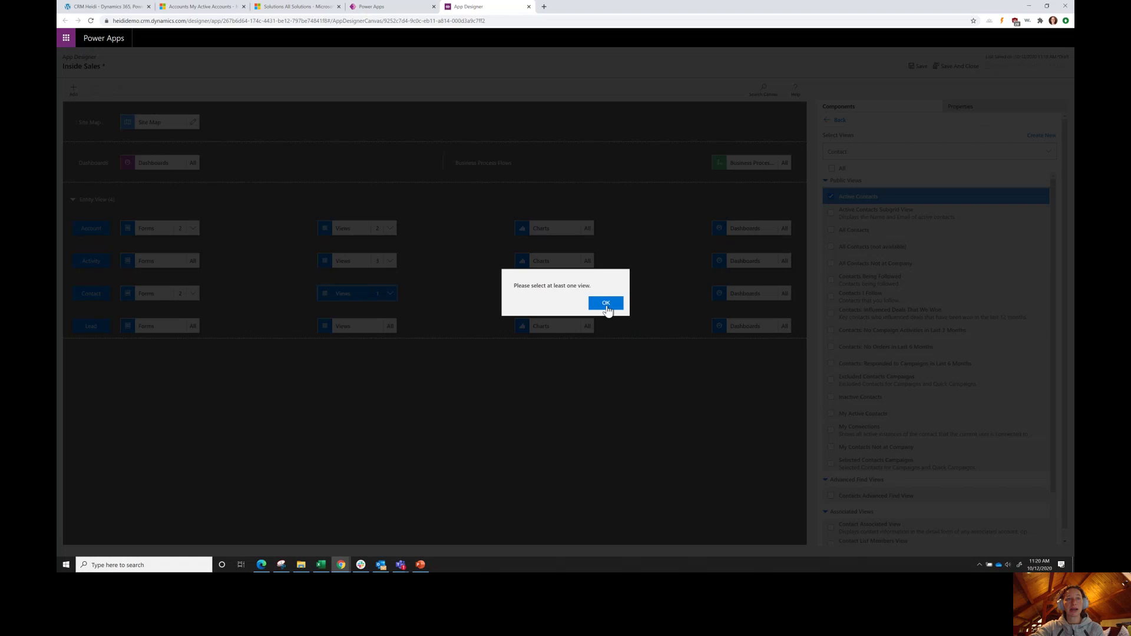
pyautogui.click(605, 302)
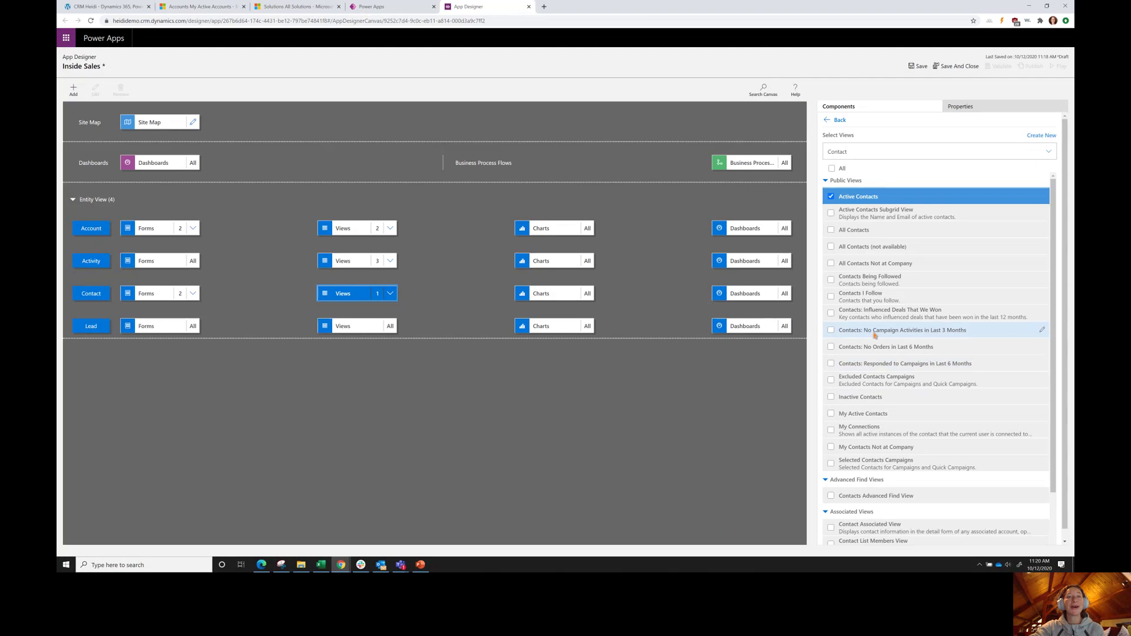
pyautogui.click(831, 414)
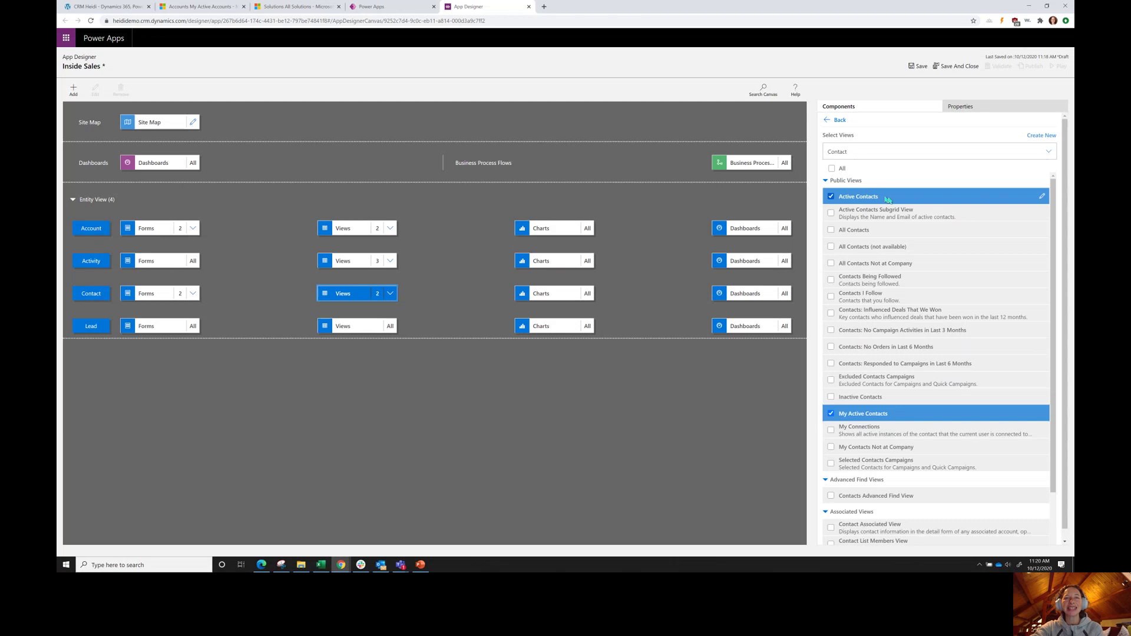
# Limit the Lead forms to the Lead main form and the Lead Quick Create form.
pyautogui.click(151, 326)
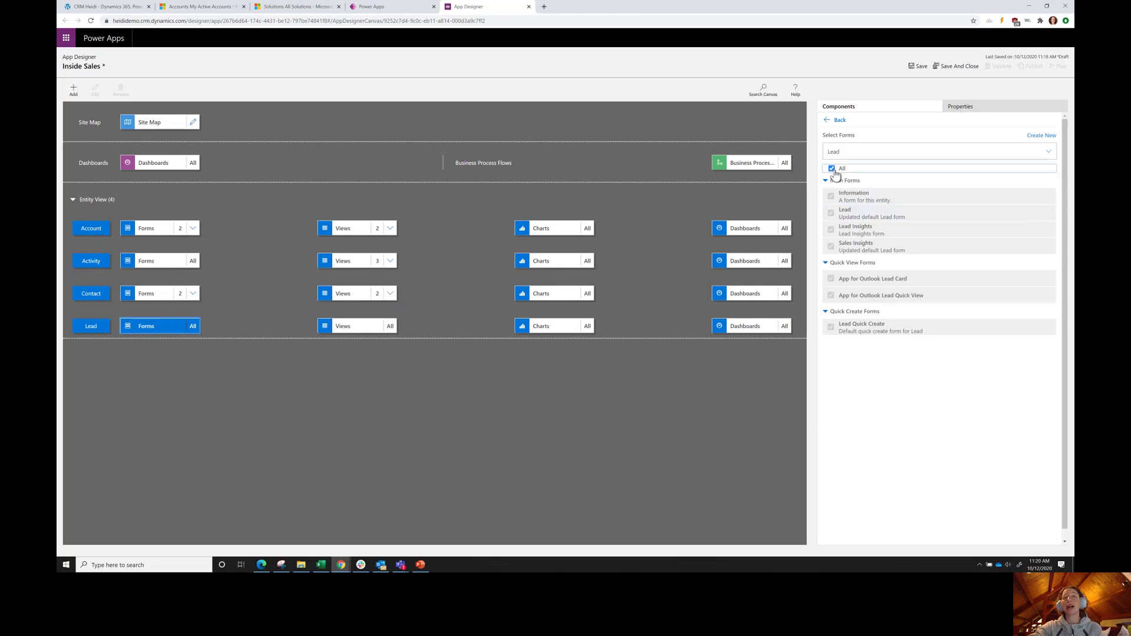
pyautogui.click(832, 169)
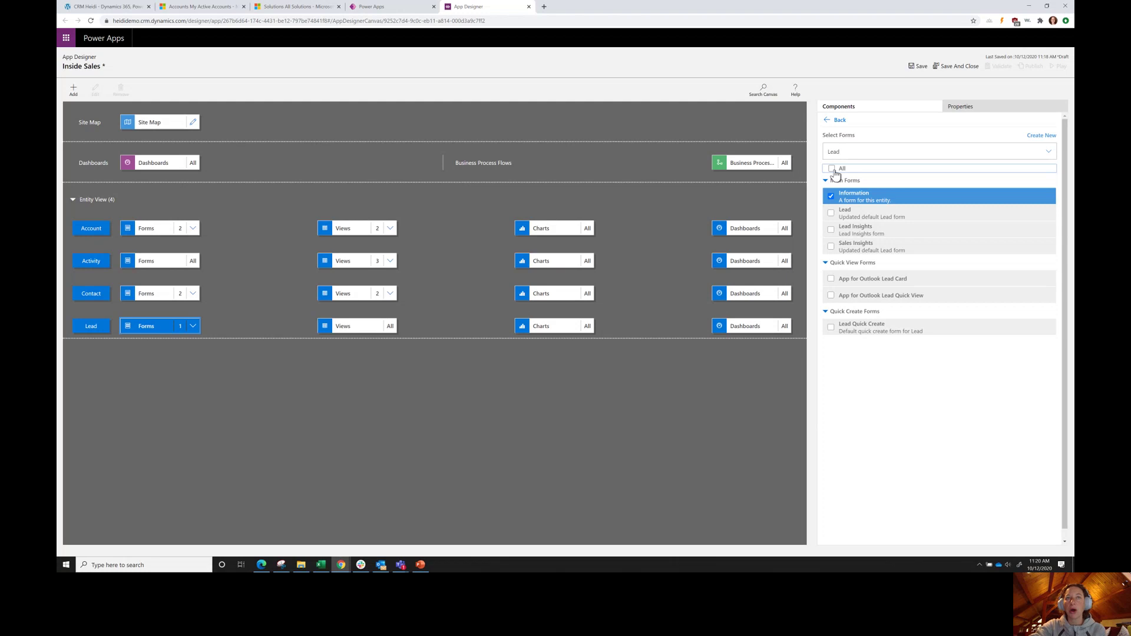
pyautogui.click(831, 195)
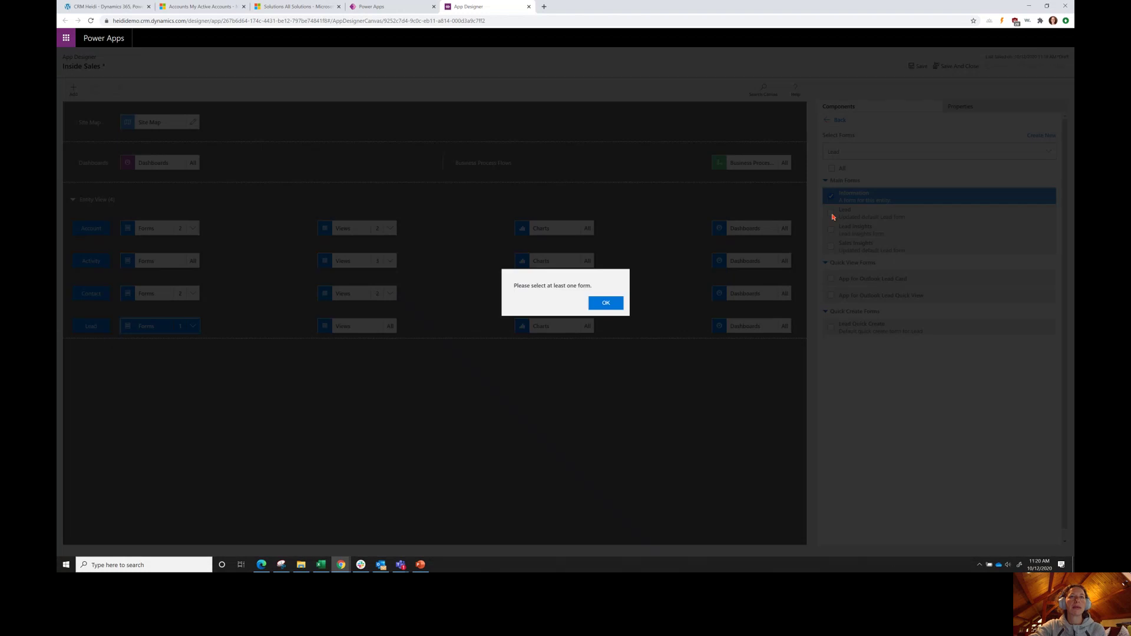
pyautogui.click(606, 303)
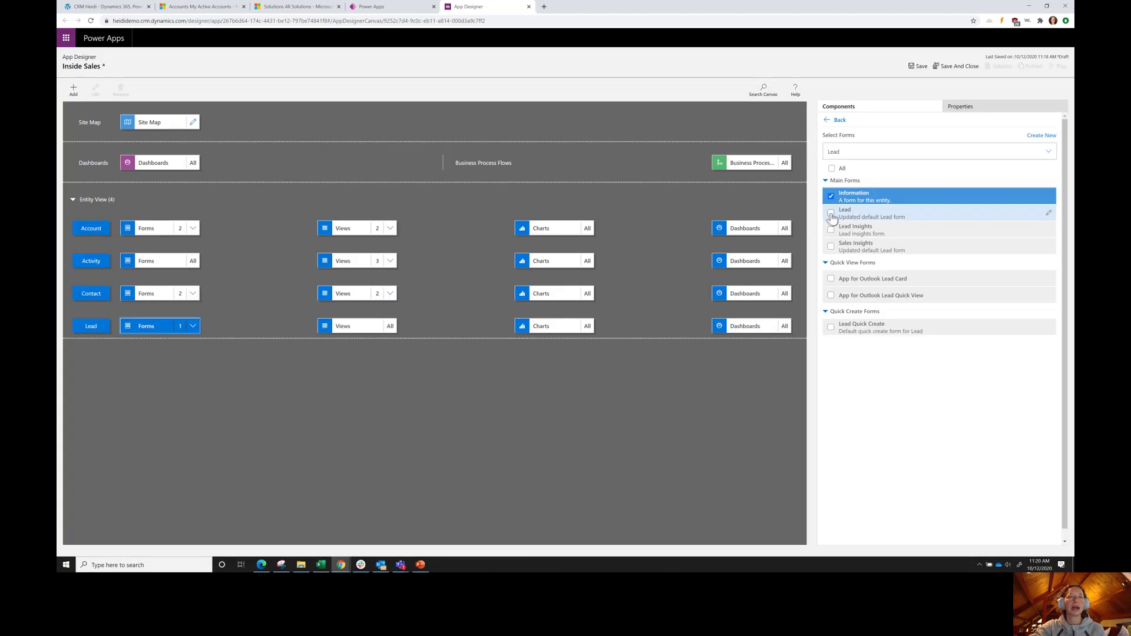
pyautogui.click(831, 212)
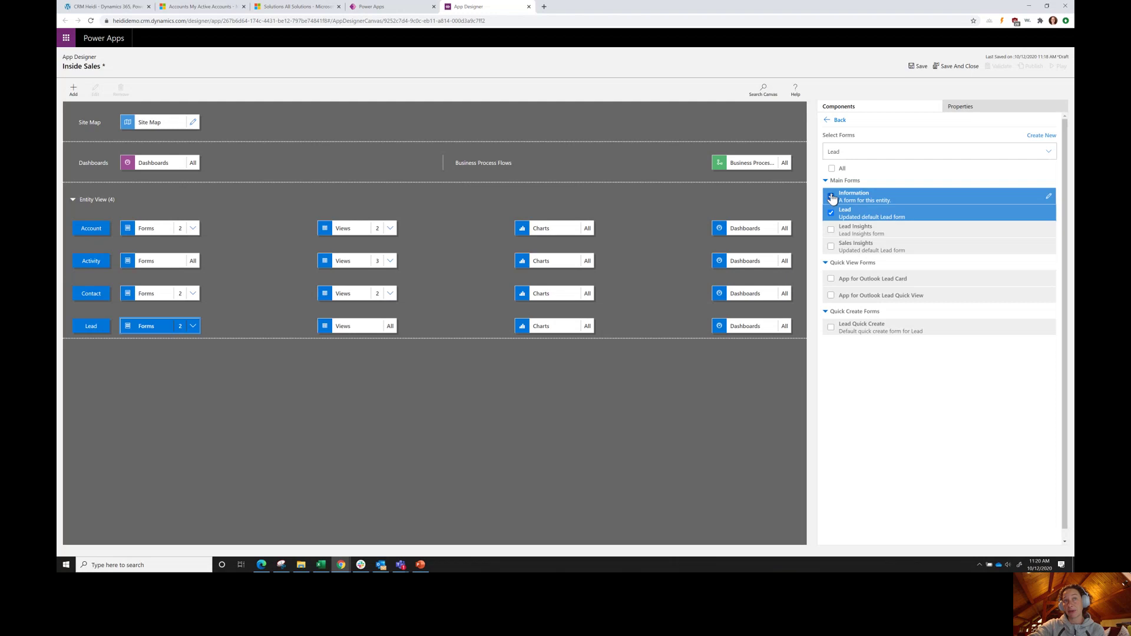
pyautogui.click(831, 196)
pyautogui.click(830, 327)
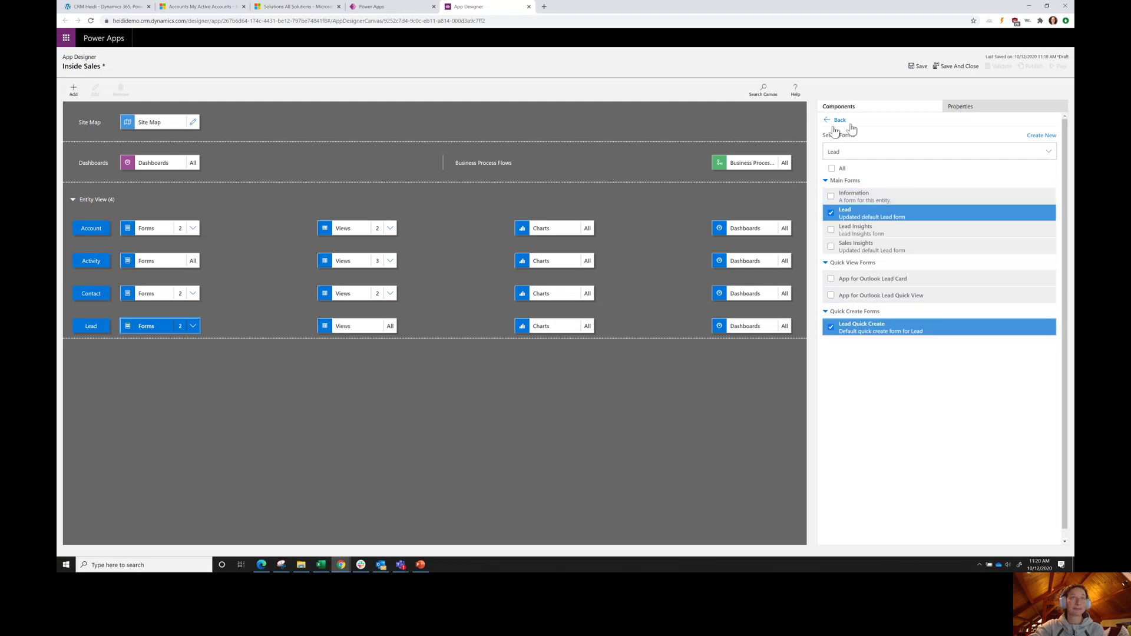
# Limit the Lead views to the public views Closed Leads and My Open Leads, and close the view selection.
pyautogui.click(384, 325)
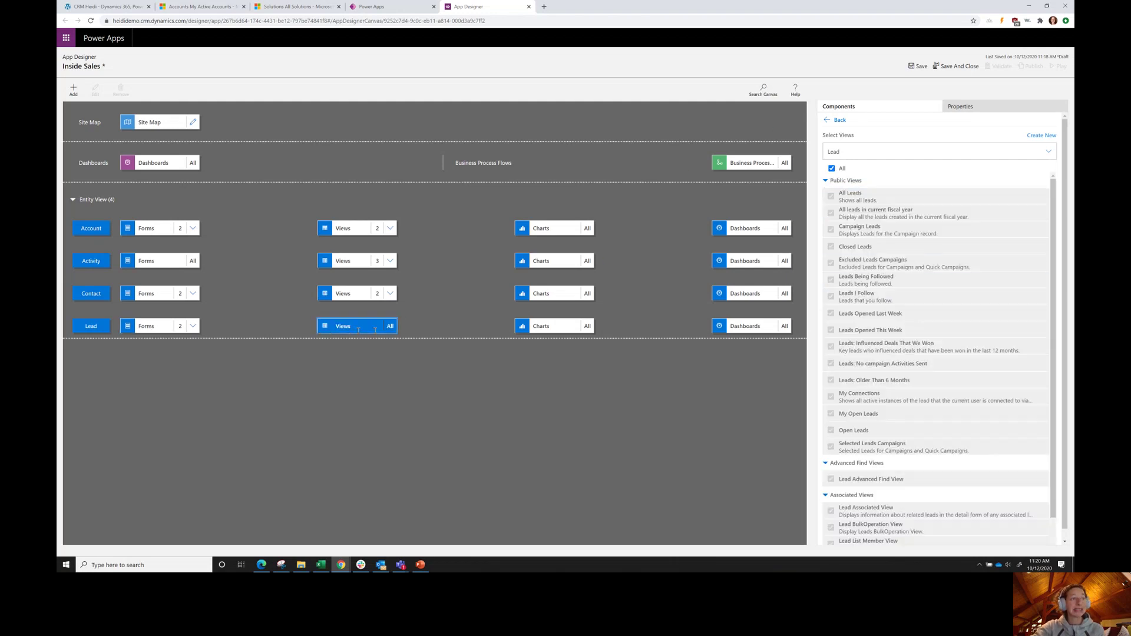
pyautogui.click(832, 168)
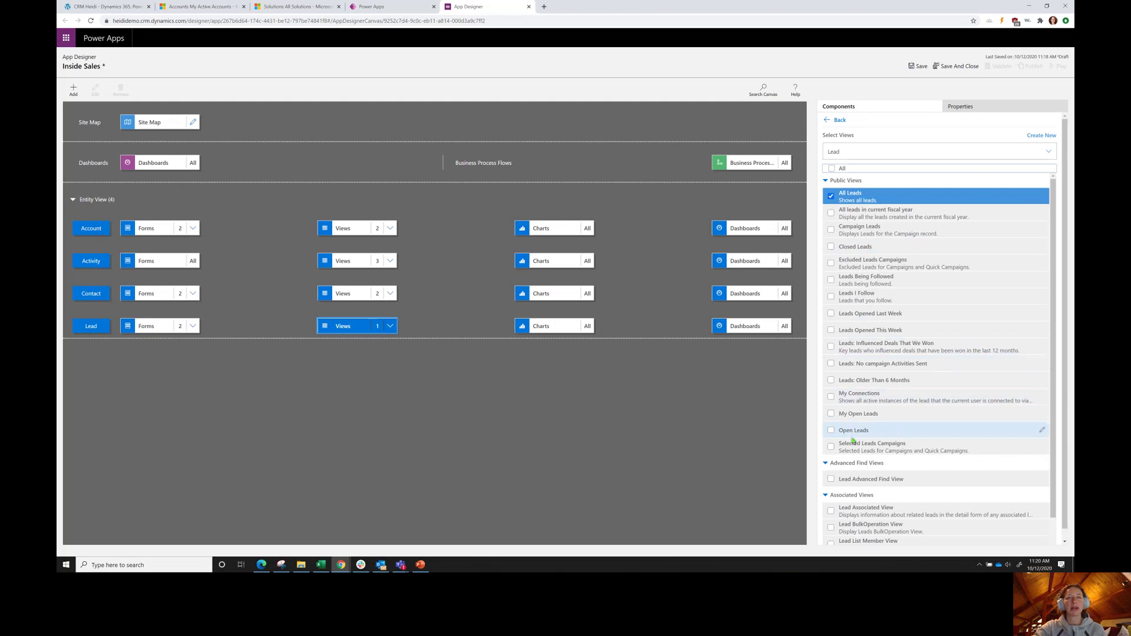
pyautogui.click(831, 414)
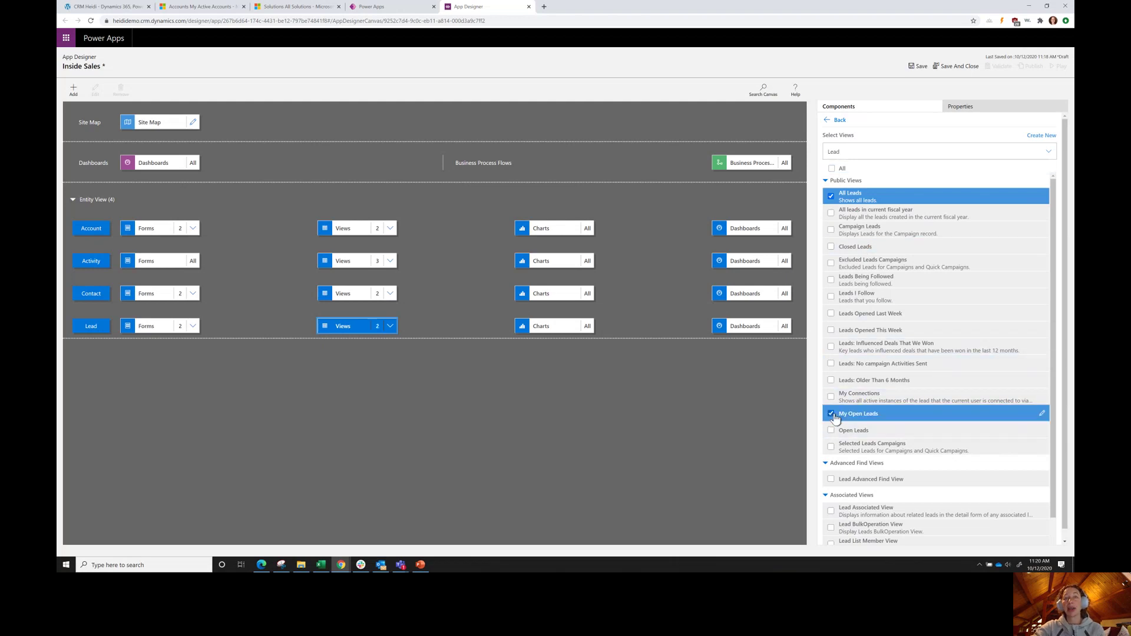
pyautogui.click(832, 197)
pyautogui.click(831, 248)
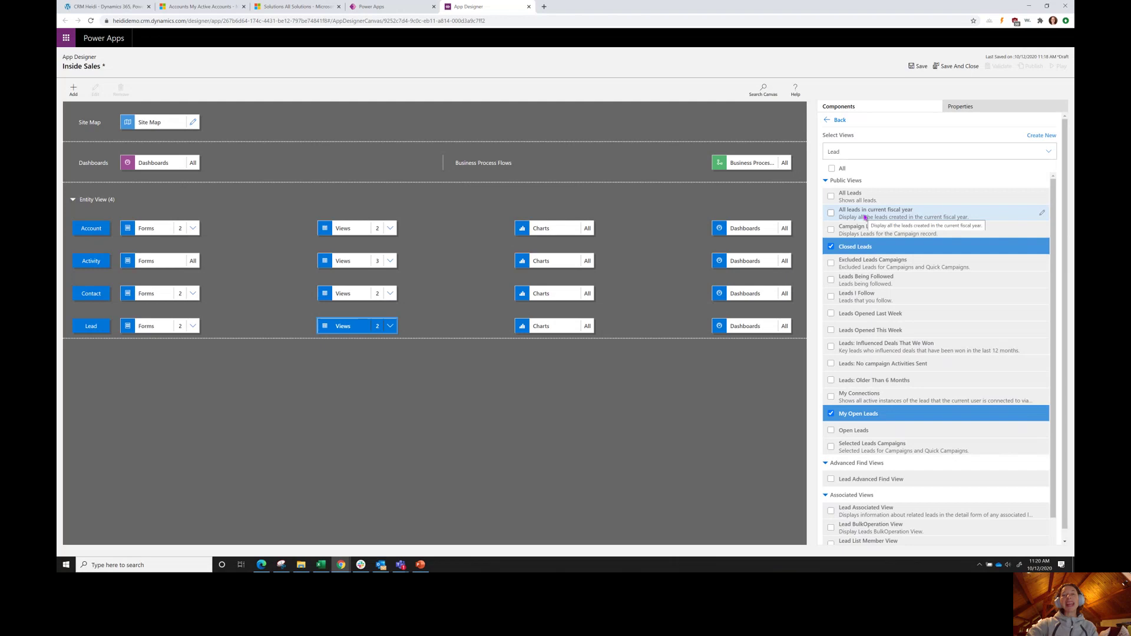
pyautogui.click(404, 429)
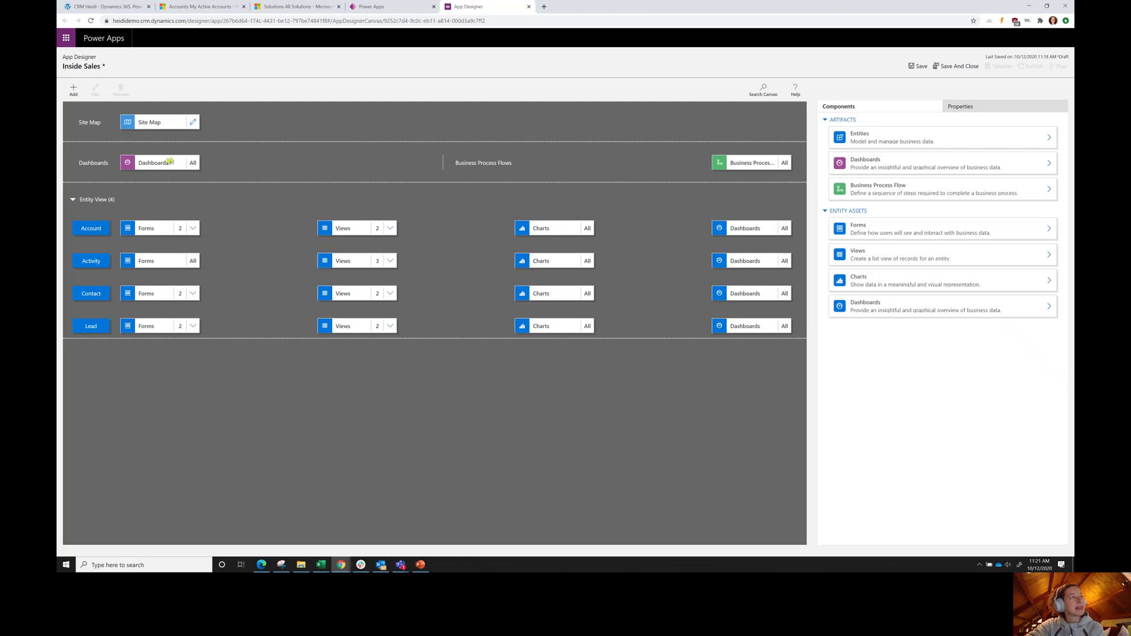
# Limit the app's dashboards to Connected Customer Service Dashboard and Sales Management Social, and save the app.
pyautogui.click(170, 163)
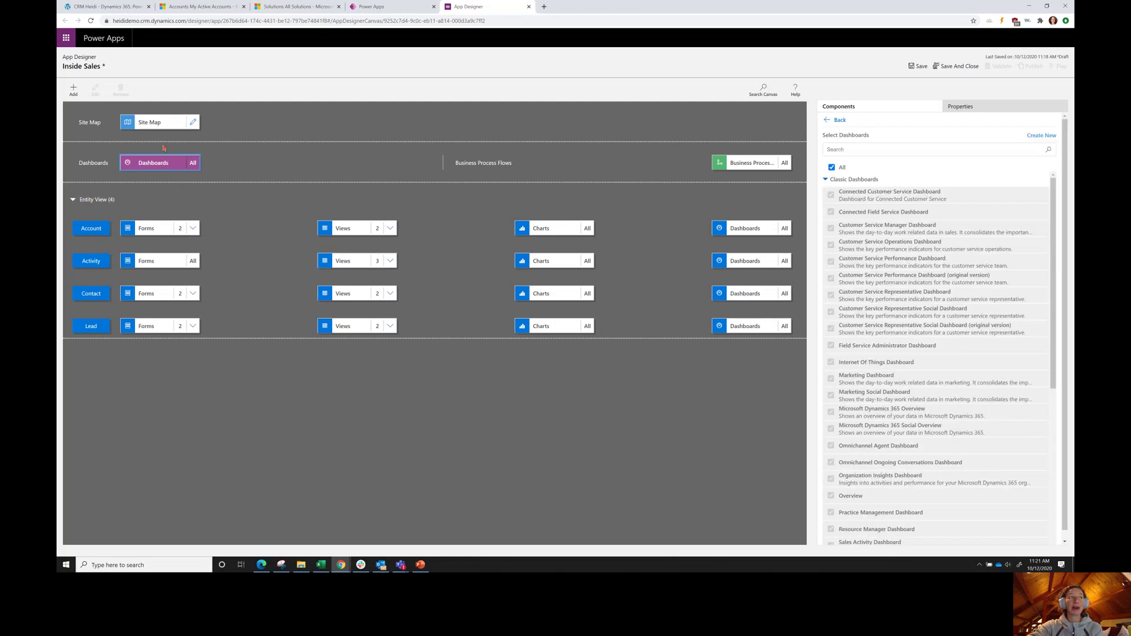
pyautogui.click(831, 168)
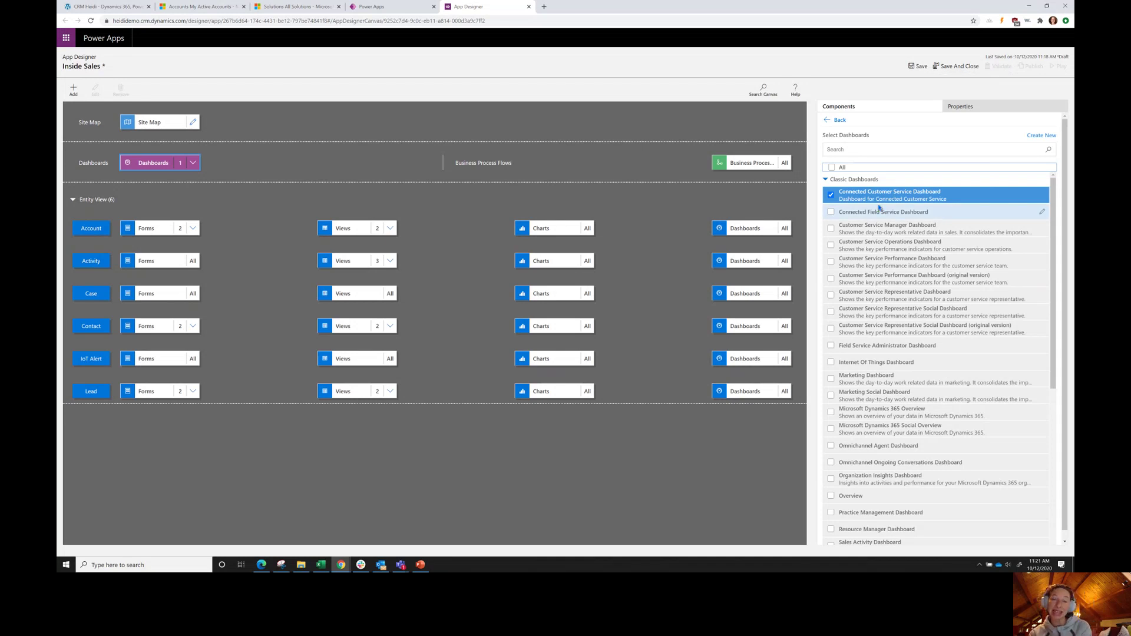
pyautogui.scroll(-3, 942, 392)
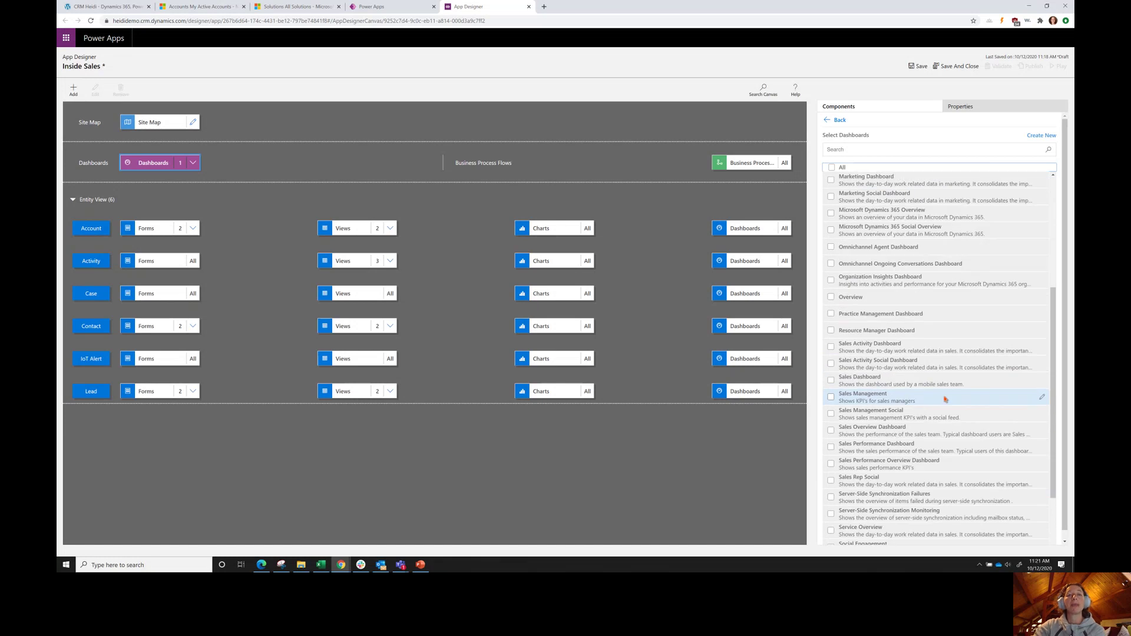
pyautogui.click(831, 415)
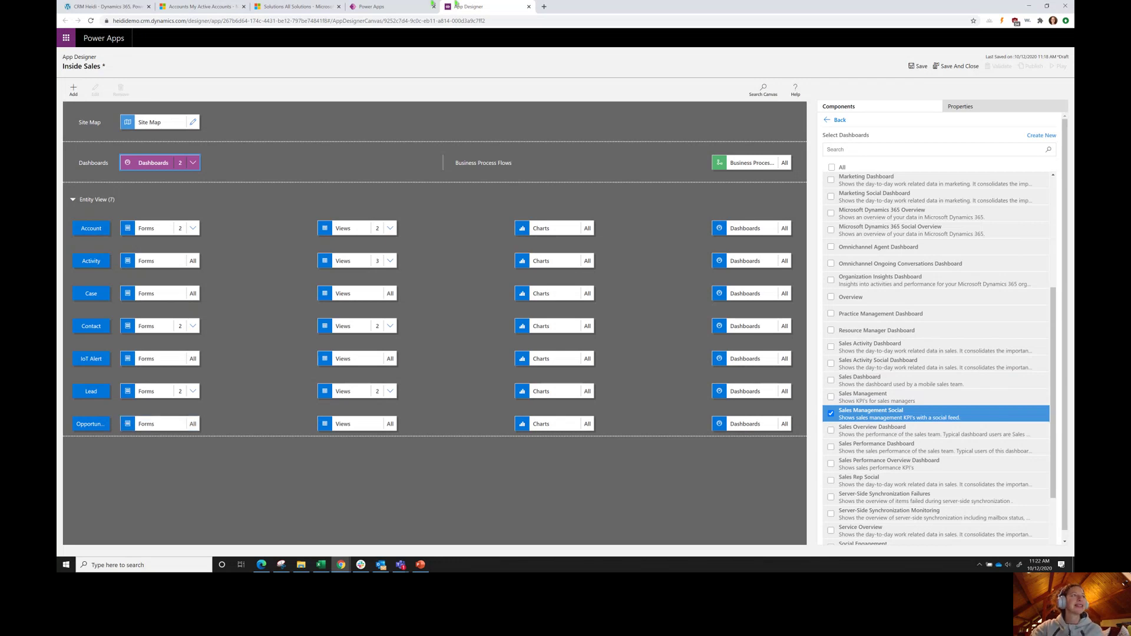
pyautogui.click(918, 66)
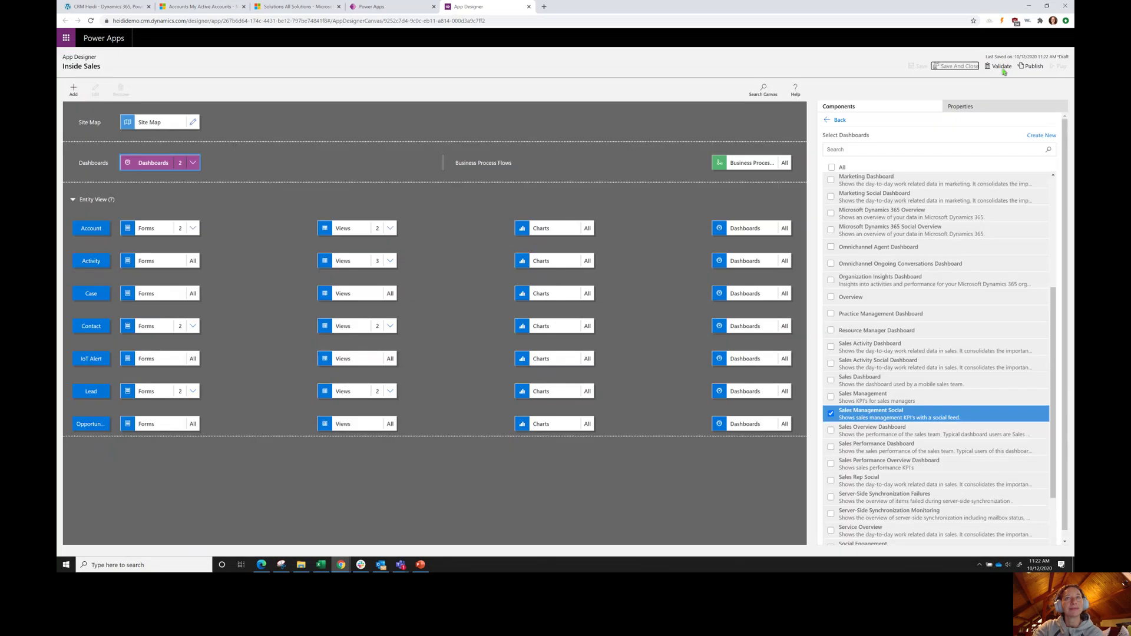
# Validate the app, read the warning details and review which classic dashboards are included.
pyautogui.click(1001, 66)
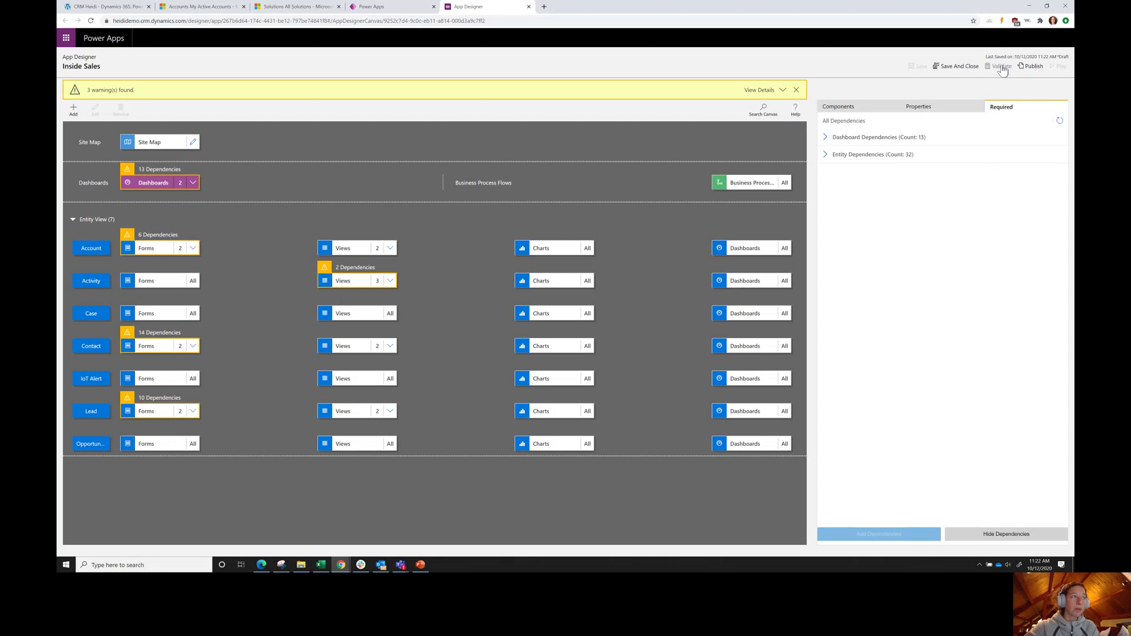
pyautogui.click(775, 96)
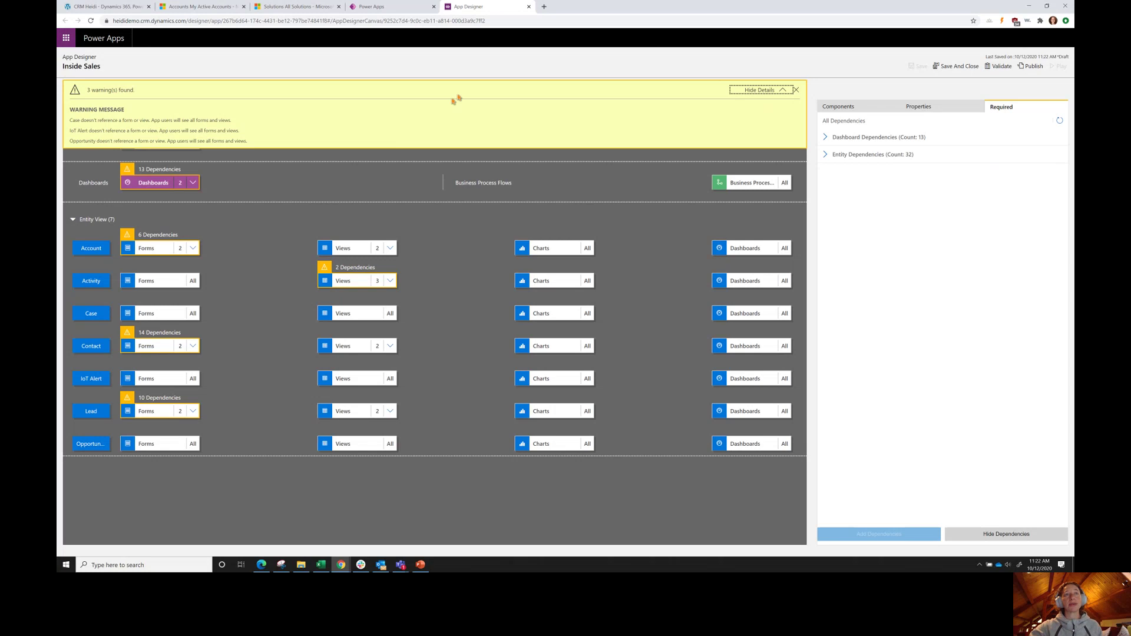
pyautogui.click(797, 92)
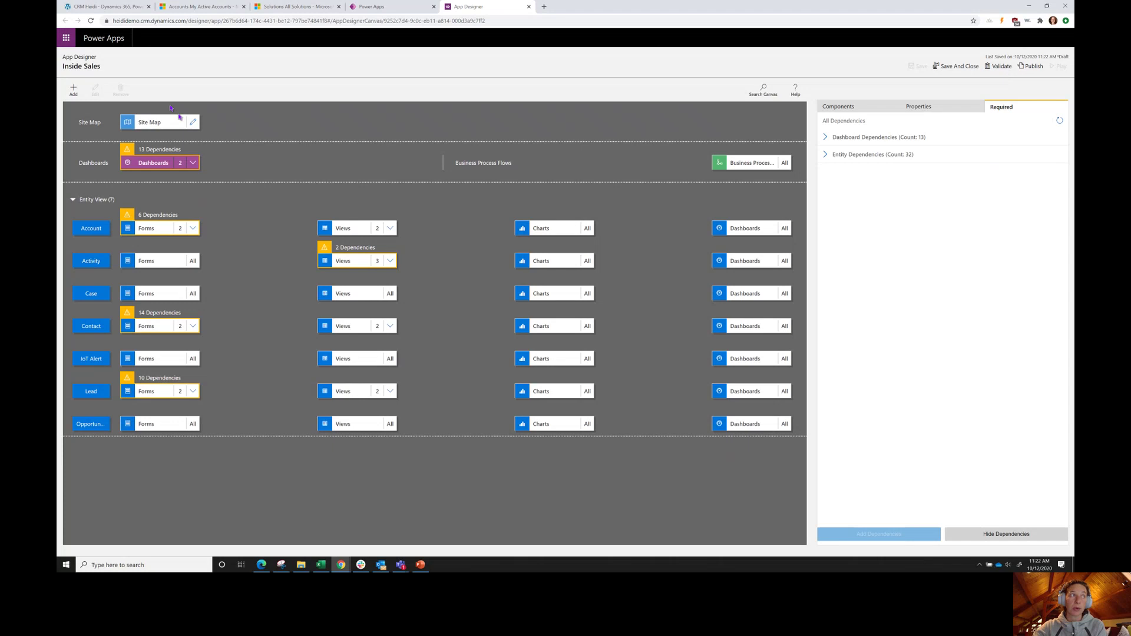
pyautogui.click(192, 163)
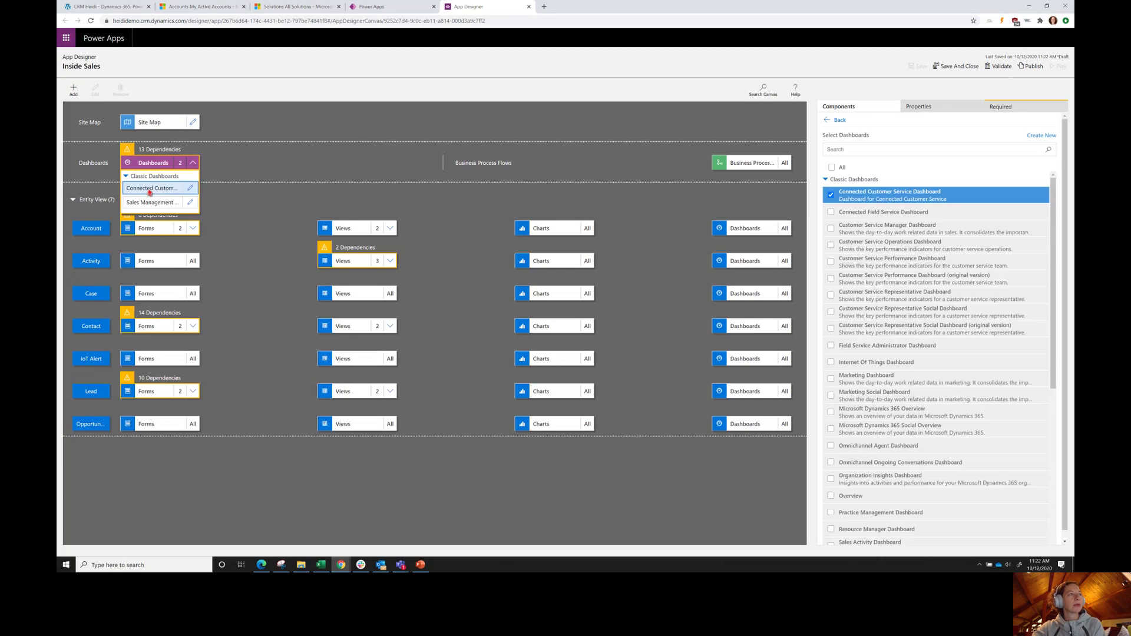
pyautogui.click(319, 151)
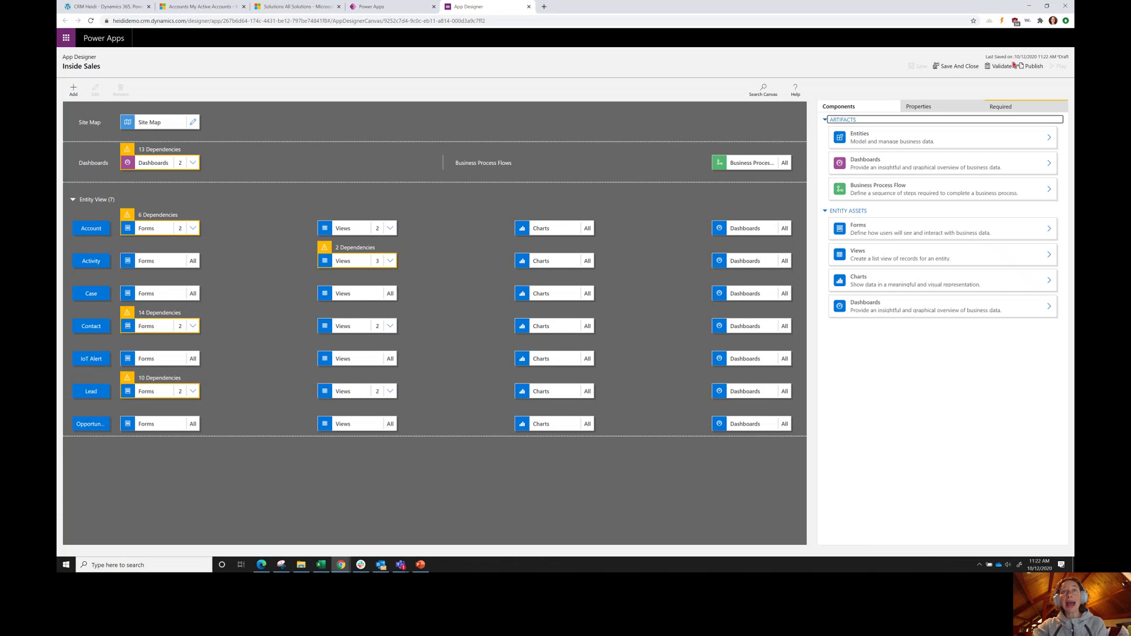
pyautogui.click(1032, 67)
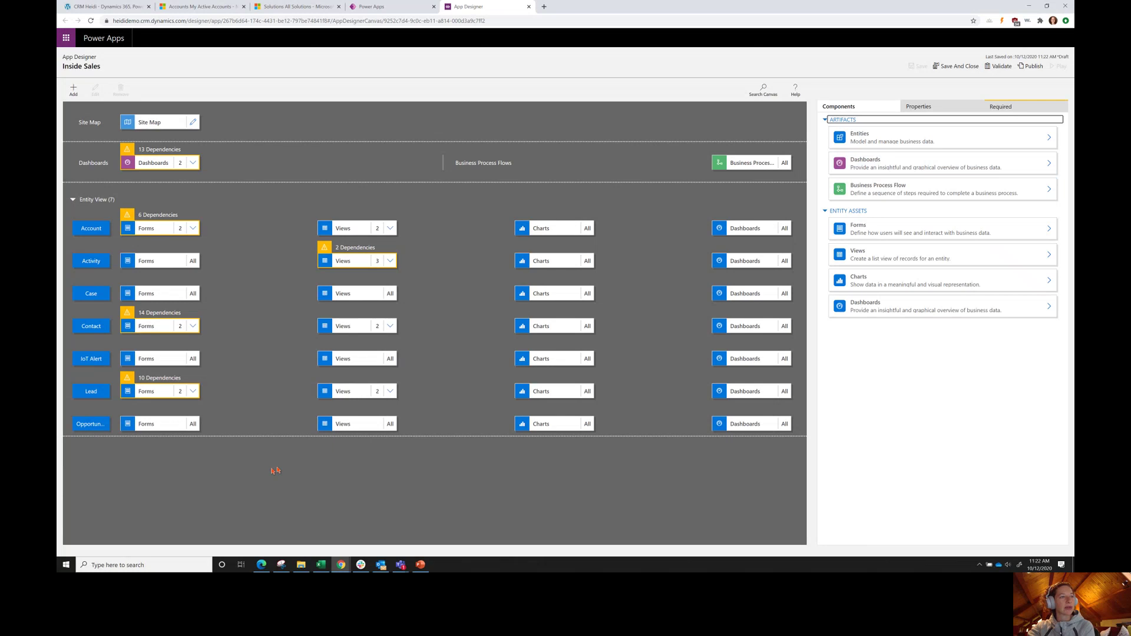
# Limit the Opportunity views to the public view Closed Opportunities.
pyautogui.click(353, 424)
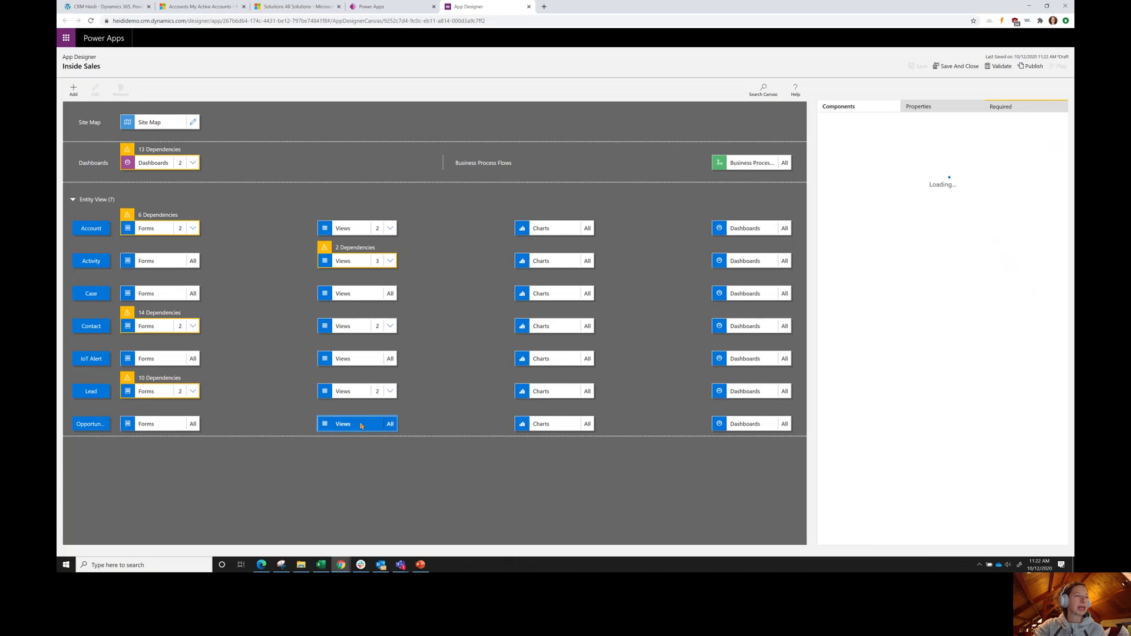
pyautogui.click(831, 169)
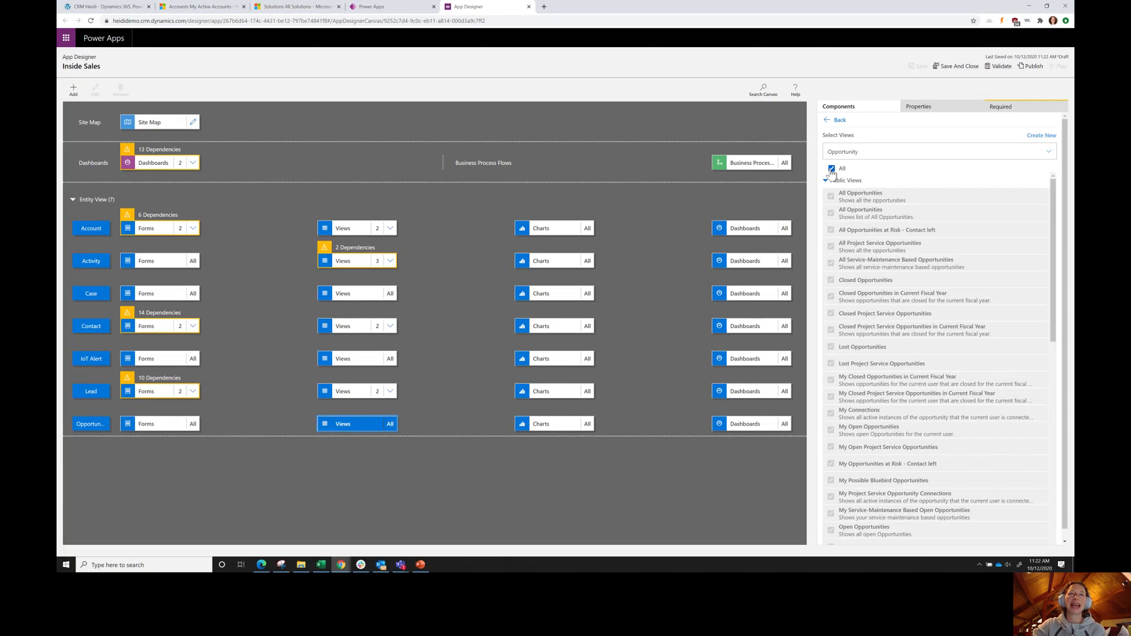
pyautogui.click(831, 197)
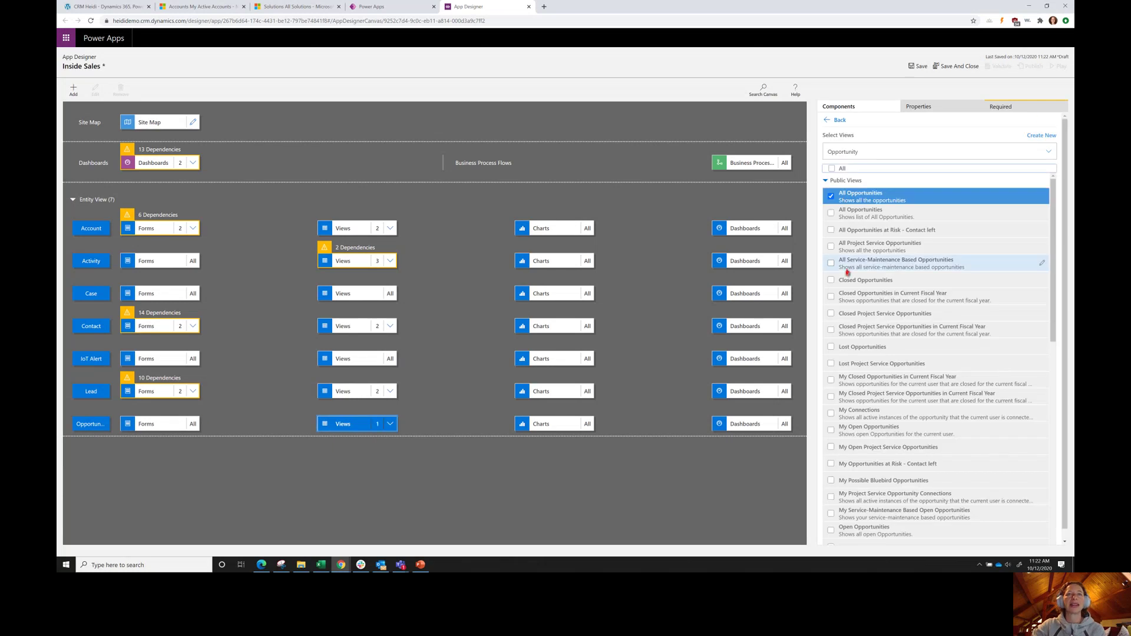
pyautogui.click(831, 196)
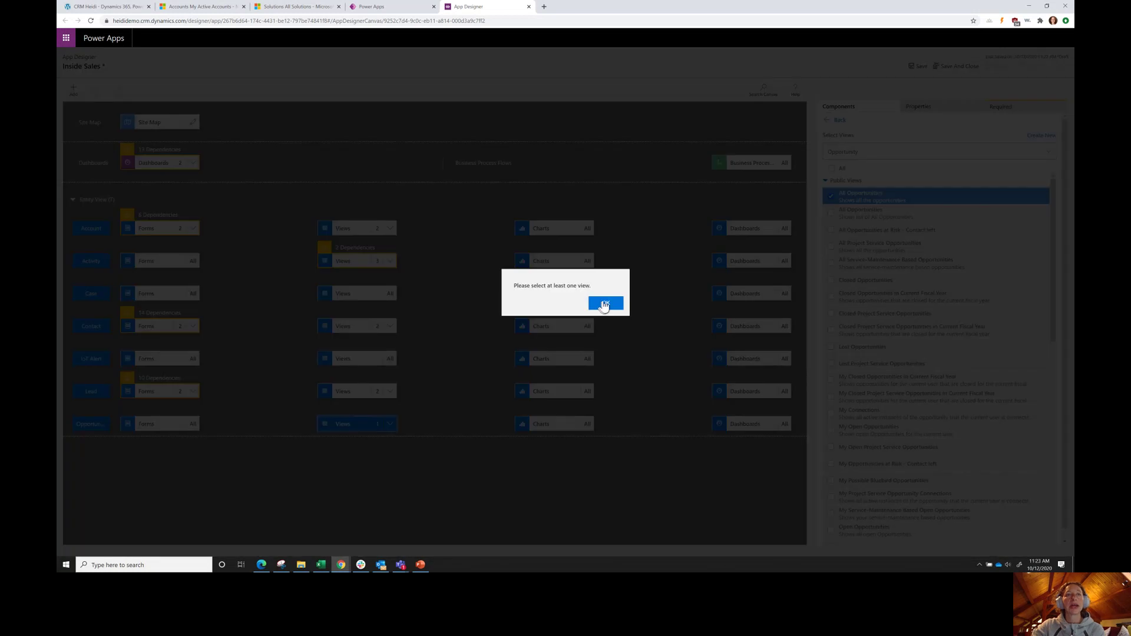
pyautogui.click(604, 305)
pyautogui.click(831, 280)
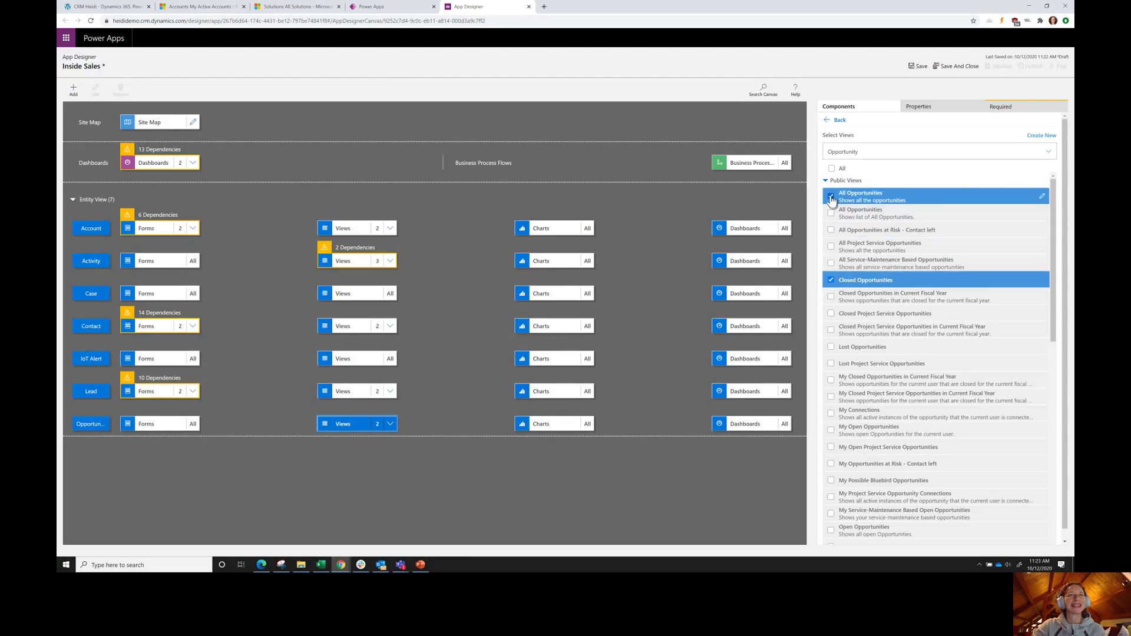
pyautogui.click(831, 196)
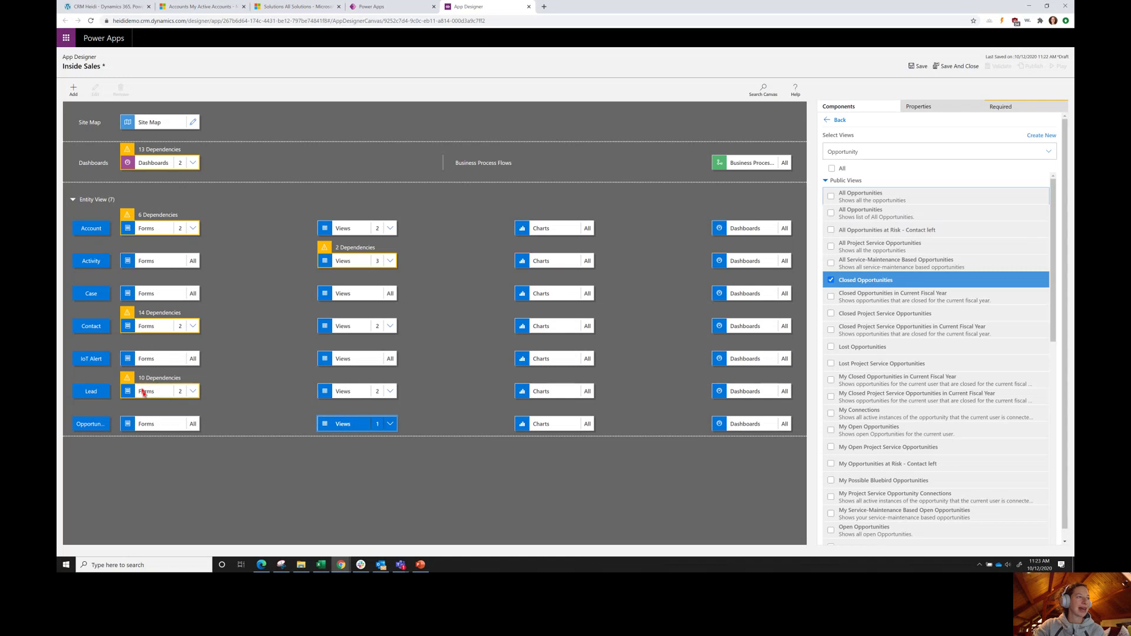
# Save and publish the Inside Sales app, and launch it.
pyautogui.click(920, 67)
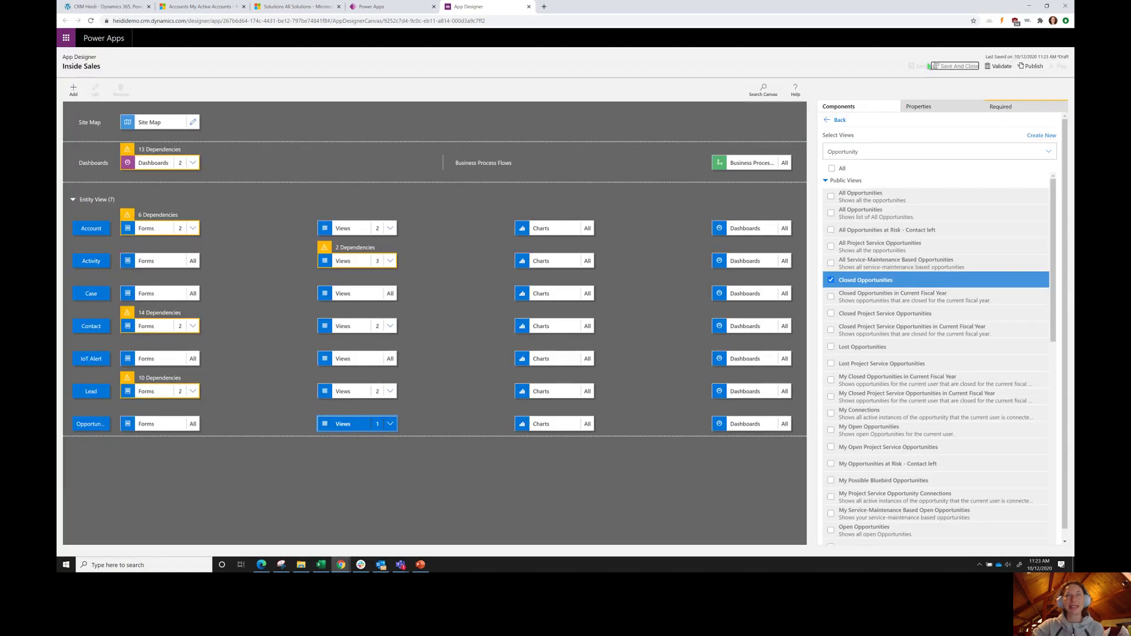
pyautogui.click(1028, 68)
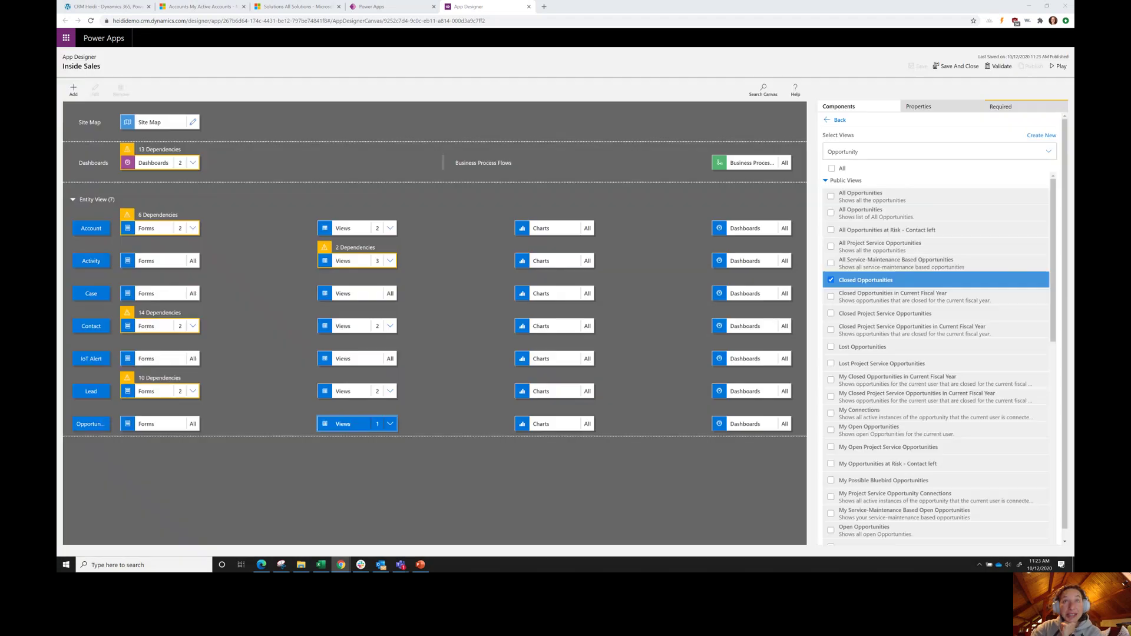
pyautogui.click(1055, 68)
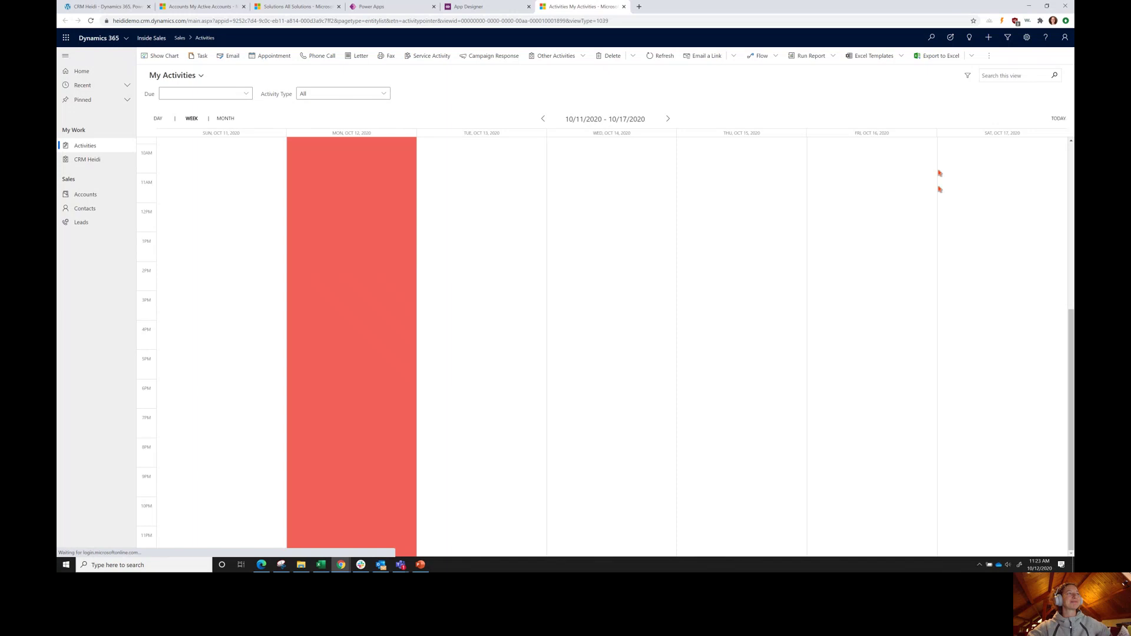
# Check the CRM Heidi web link and the Accounts list from the Inside Sales navigation.
pyautogui.click(98, 161)
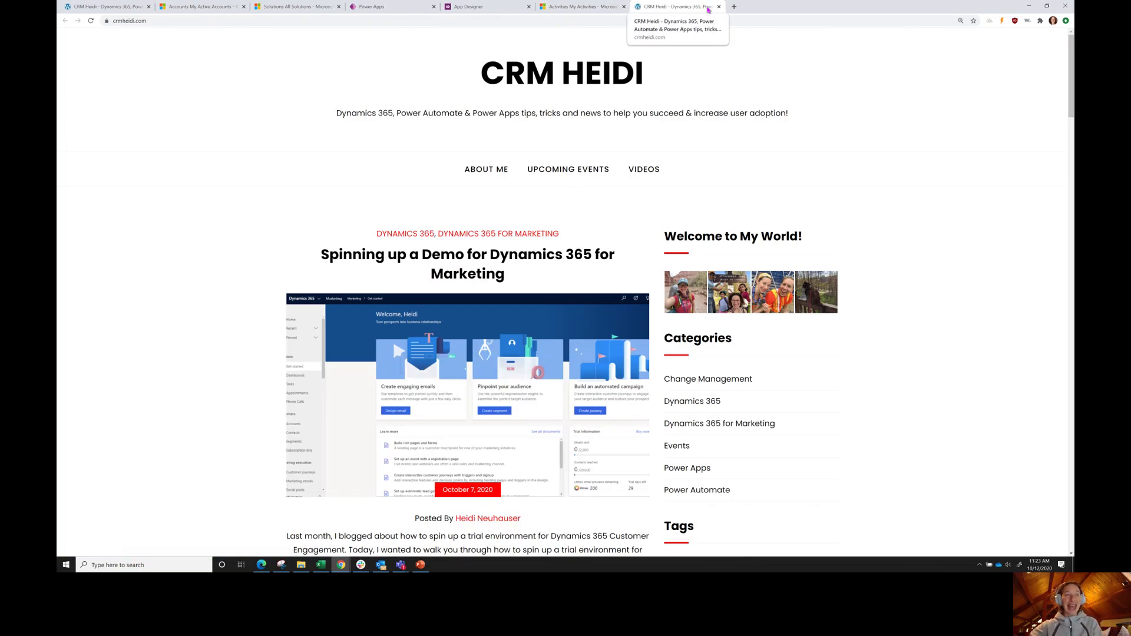
pyautogui.click(608, 8)
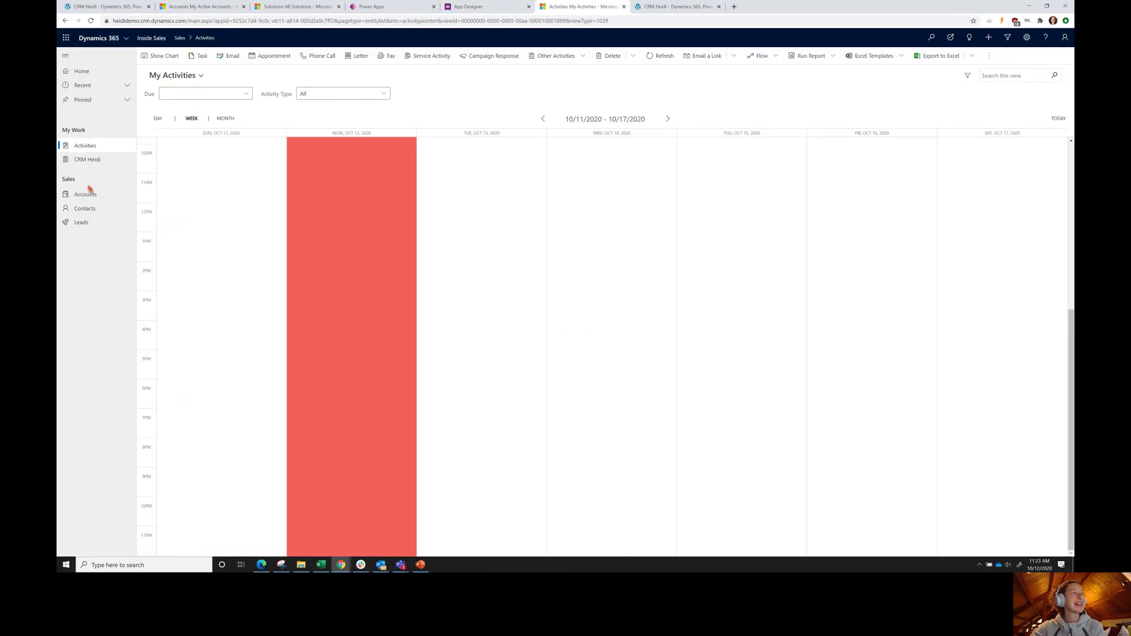
pyautogui.click(88, 195)
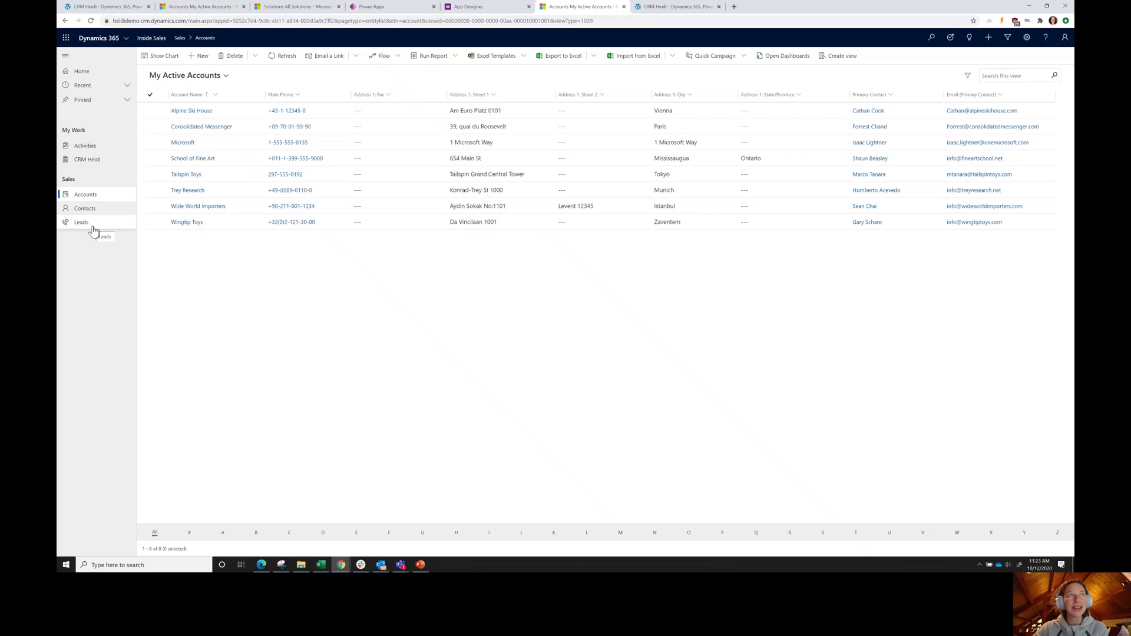
# Compare the Sales Hub navigation and its areas with the Inside Sales app's navigation.
pyautogui.click(218, 6)
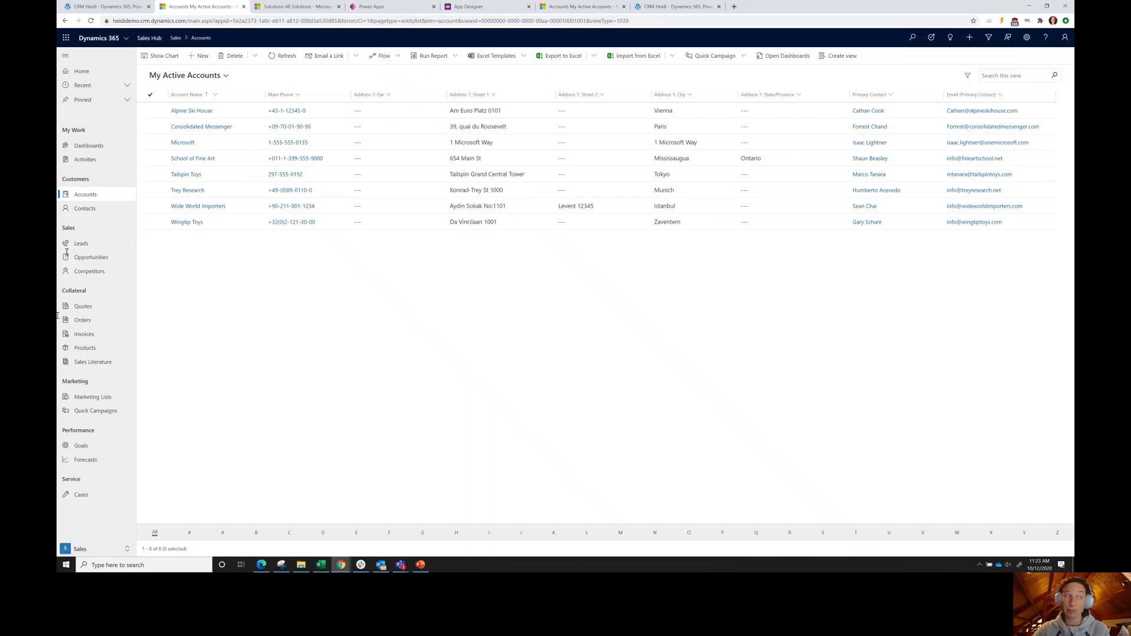
pyautogui.click(87, 550)
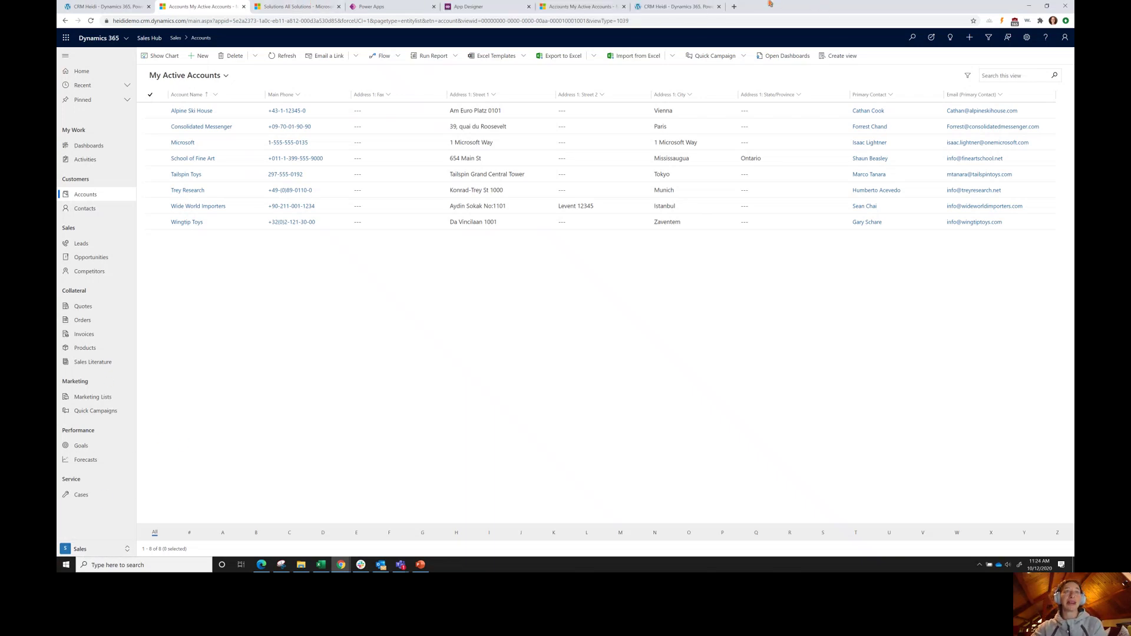
pyautogui.click(581, 6)
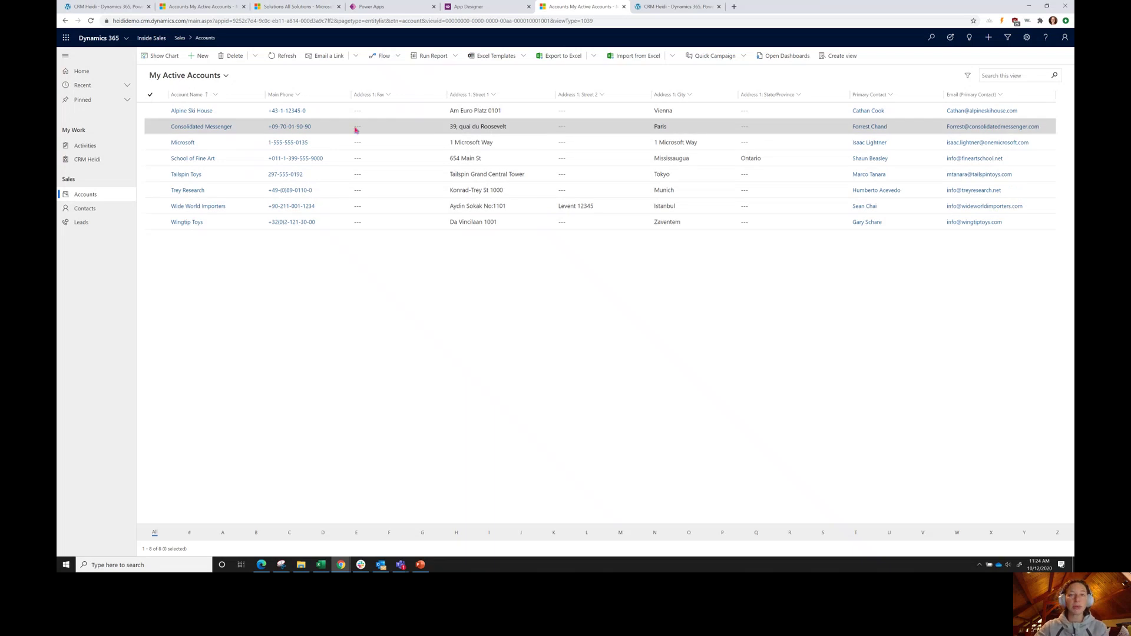
# Compare the account views offered in Inside Sales with those offered in Sales Hub.
pyautogui.click(191, 77)
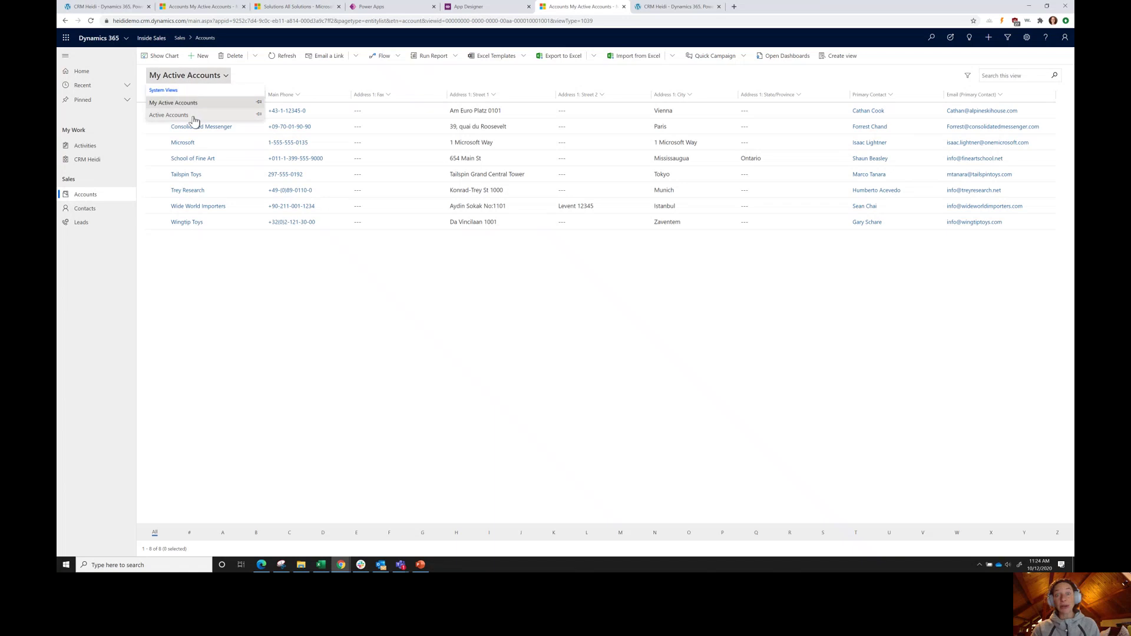
pyautogui.click(218, 9)
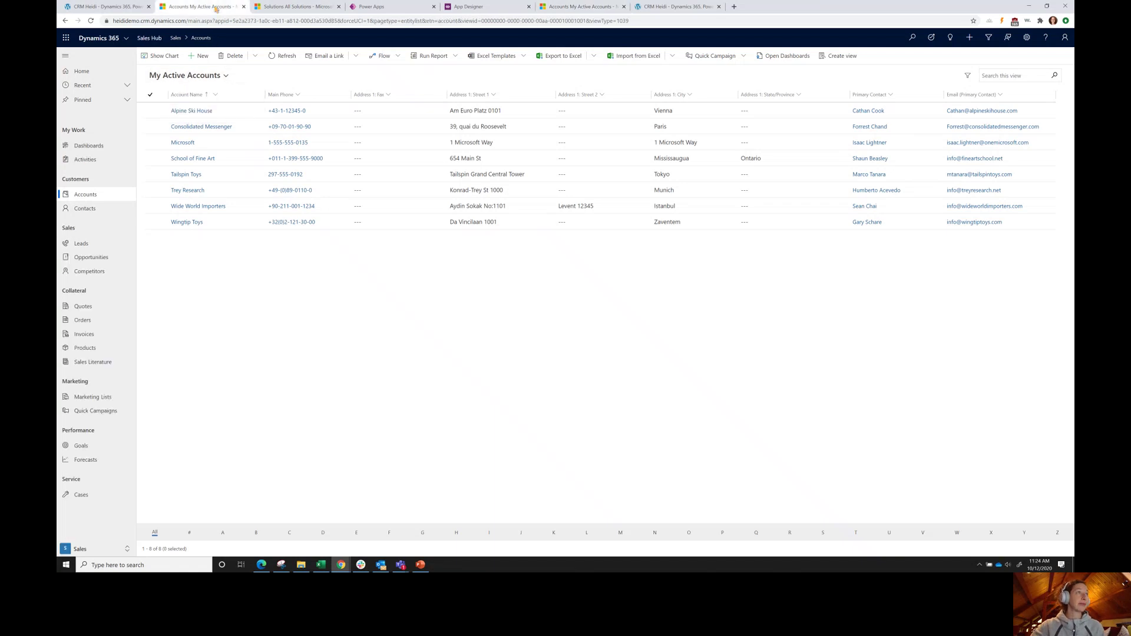
pyautogui.click(203, 75)
pyautogui.click(601, 9)
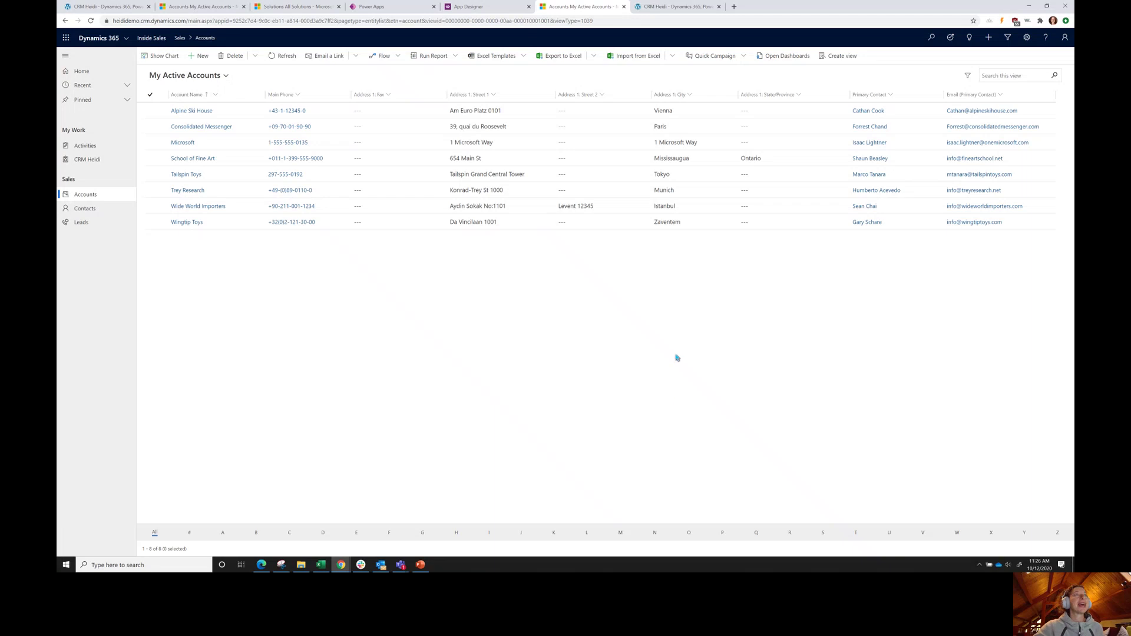
# Return to the Inside Sales app's designer, open its site map and add a new subarea to the Sales group.
pyautogui.click(394, 6)
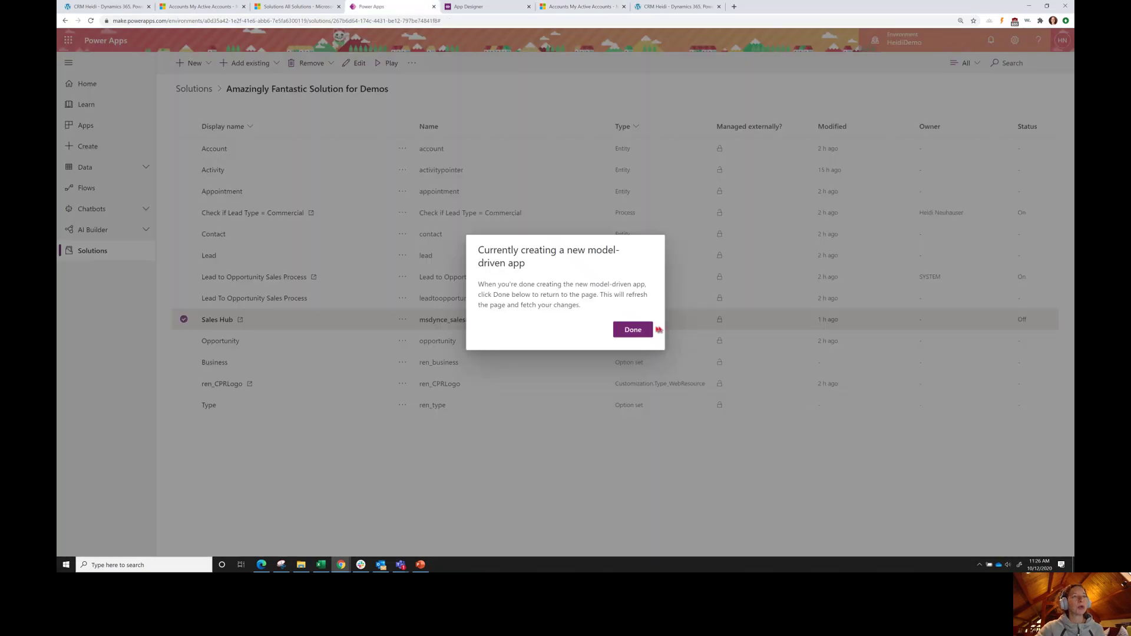
pyautogui.click(492, 7)
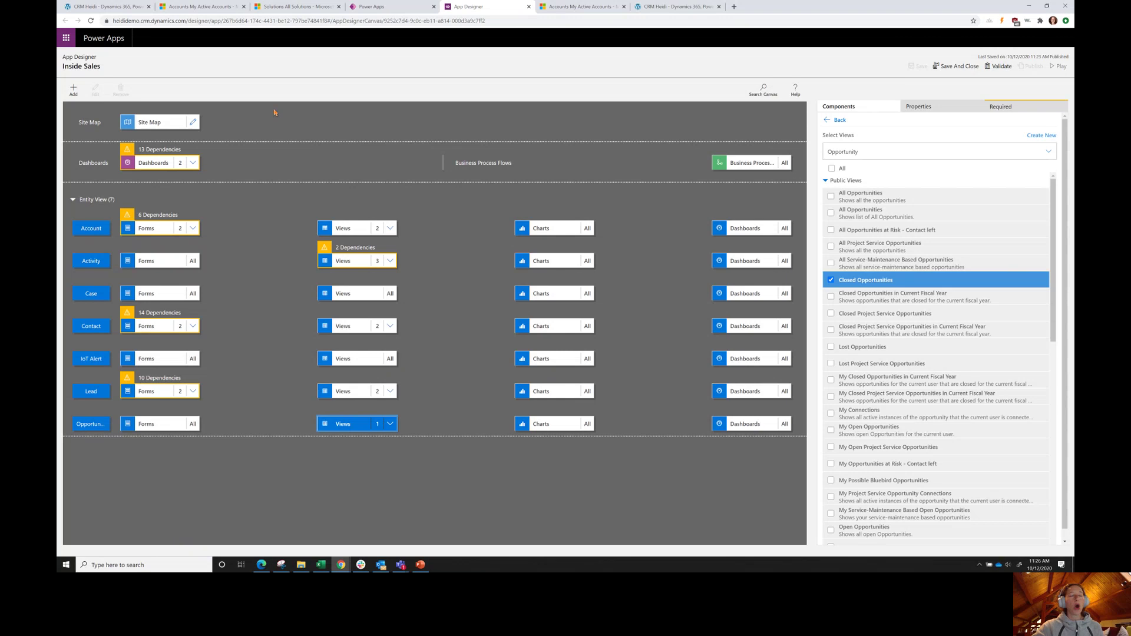
pyautogui.click(194, 122)
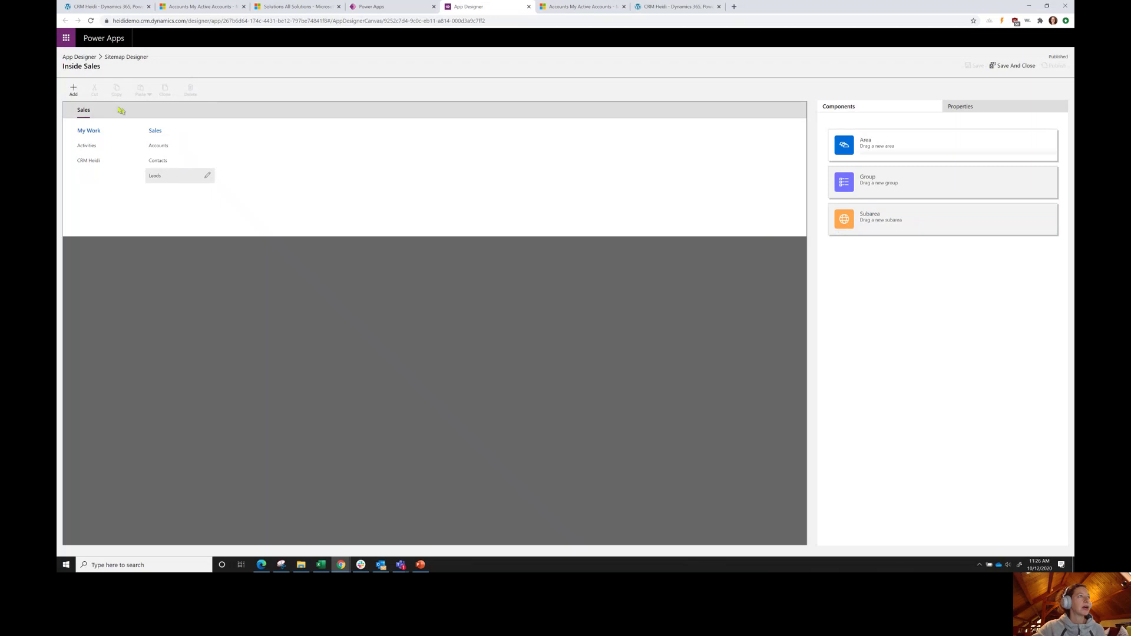
pyautogui.click(73, 90)
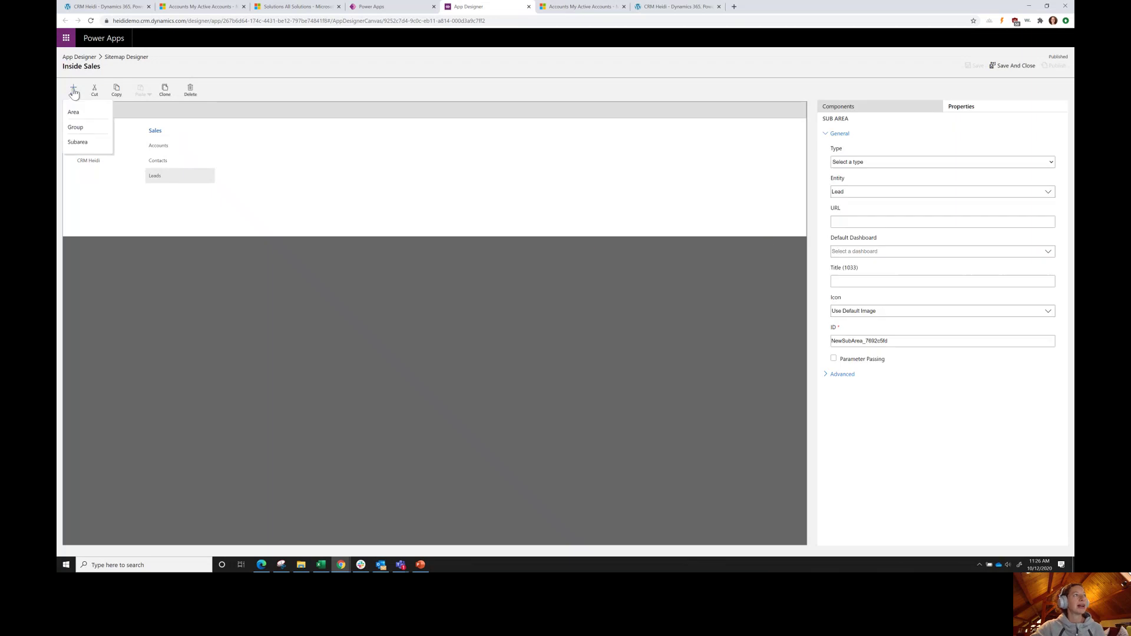
pyautogui.click(75, 144)
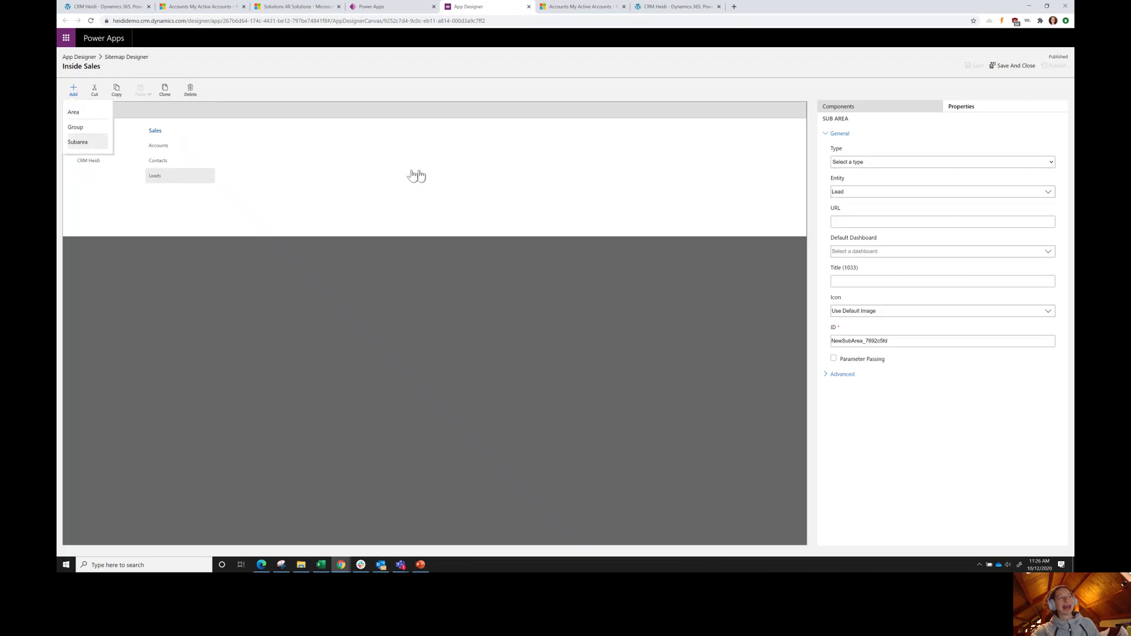
# Set the new subarea's type to Entity and its entity to Opportunity.
pyautogui.click(882, 163)
pyautogui.click(850, 200)
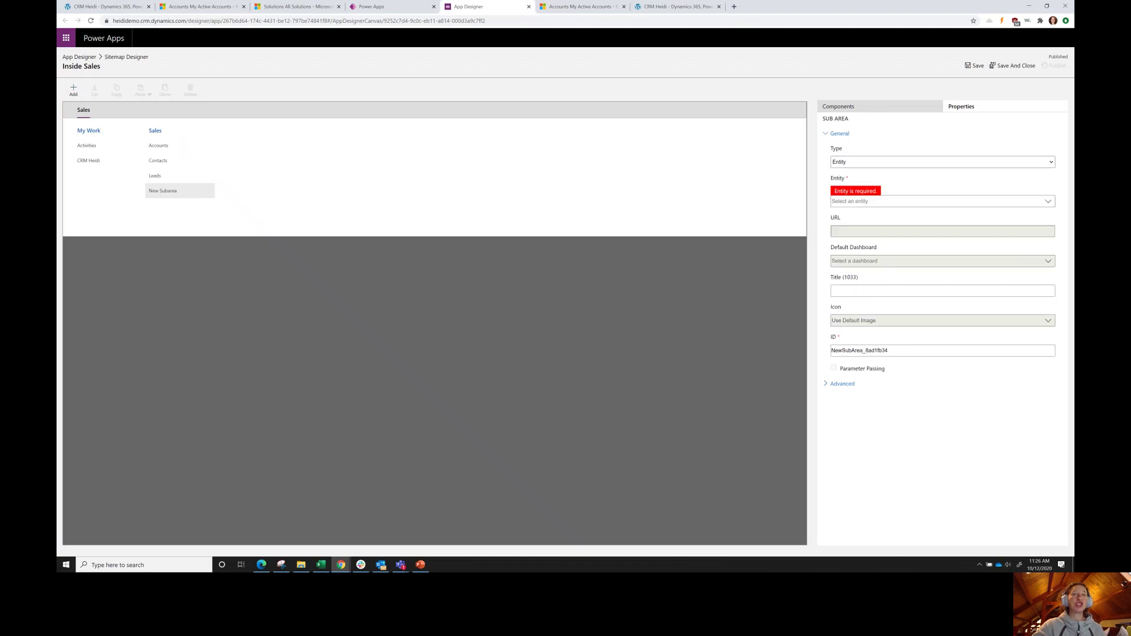
pyautogui.click(1048, 203)
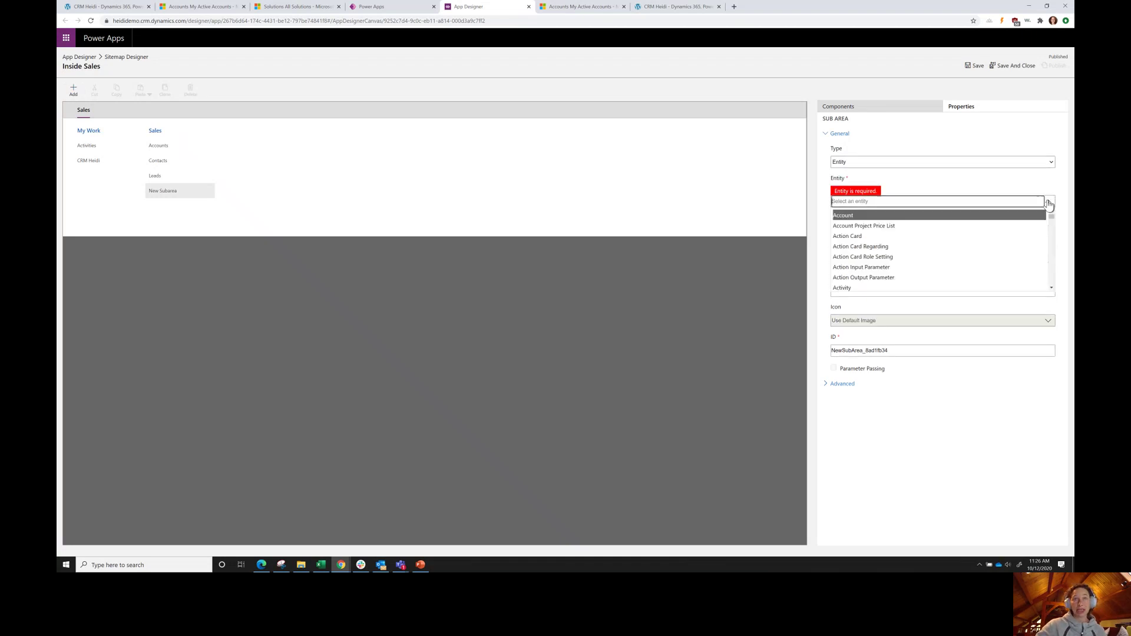
pyautogui.write('opport')
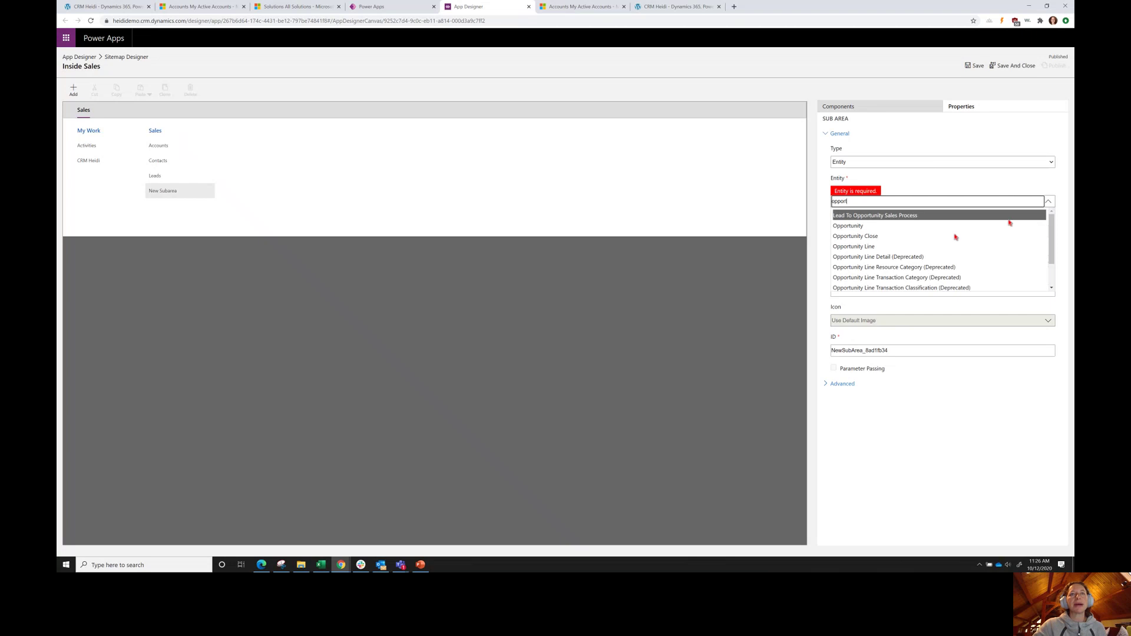
pyautogui.click(929, 227)
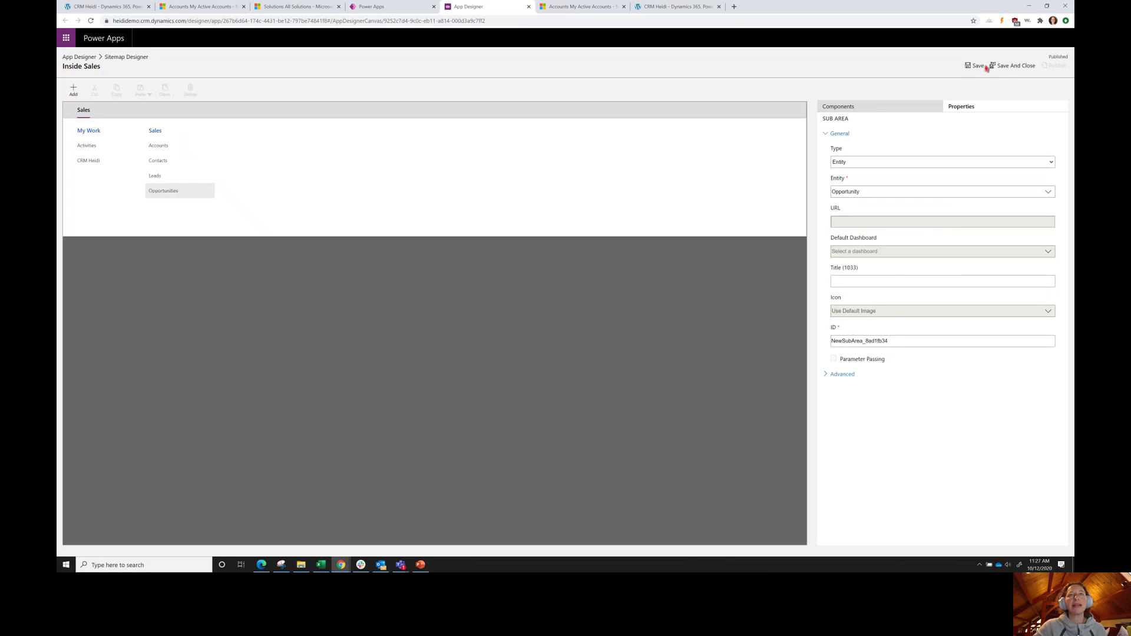
# Save and publish the Inside Sales site map, and close it to return to the app's component overview.
pyautogui.click(982, 66)
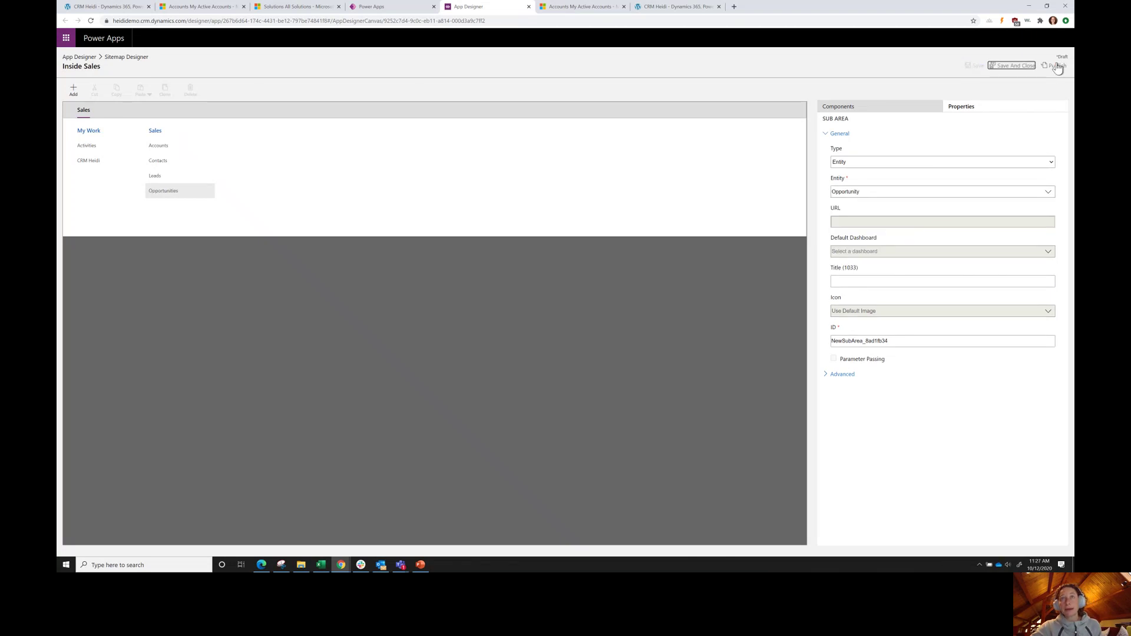
pyautogui.click(1057, 65)
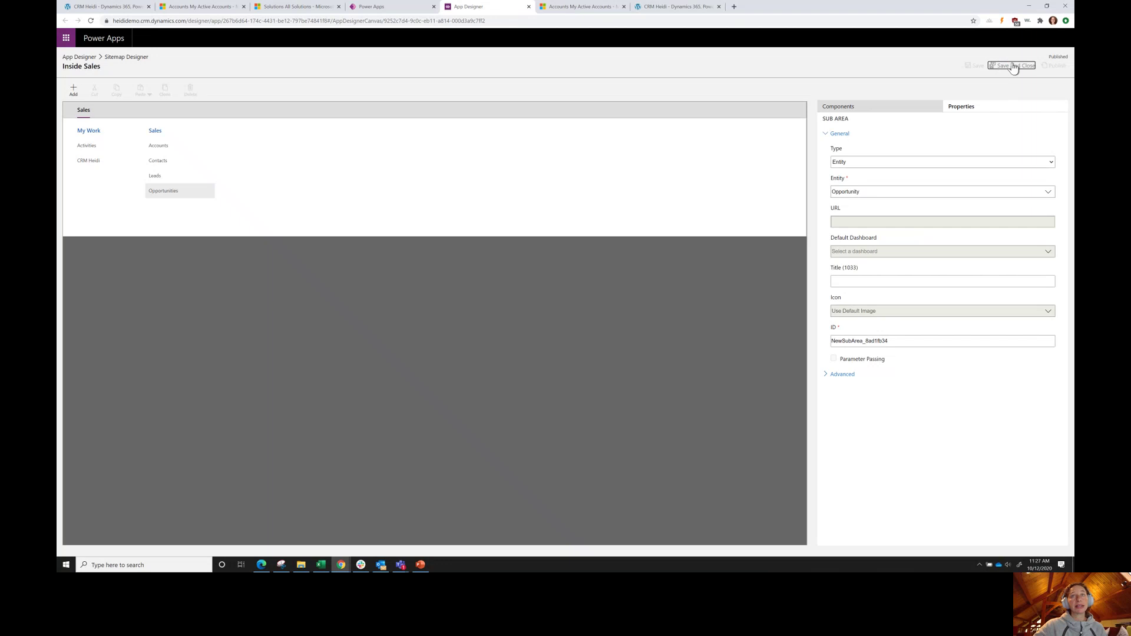
pyautogui.click(1013, 67)
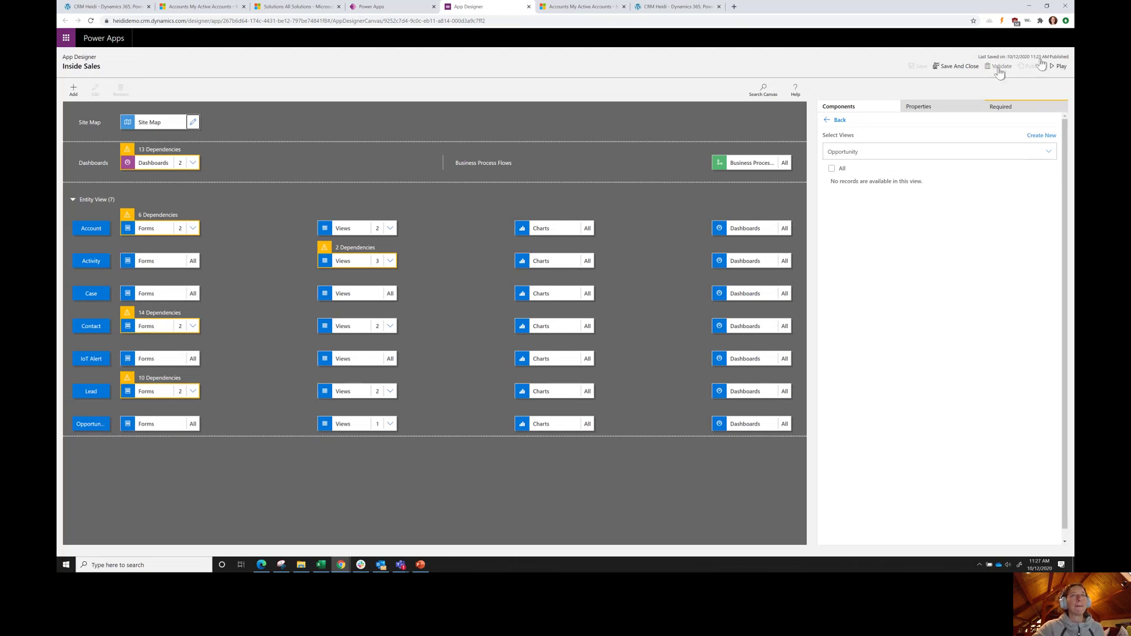
# Launch the Inside Sales app and check the Opportunities list from its Sales navigation group.
pyautogui.click(1060, 66)
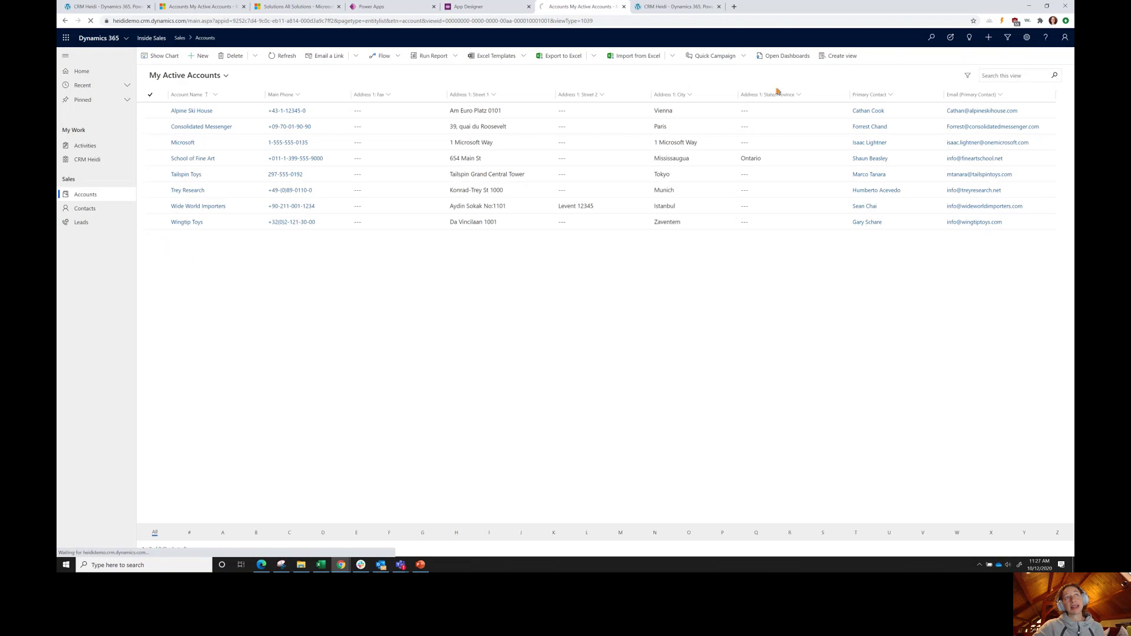
pyautogui.click(91, 242)
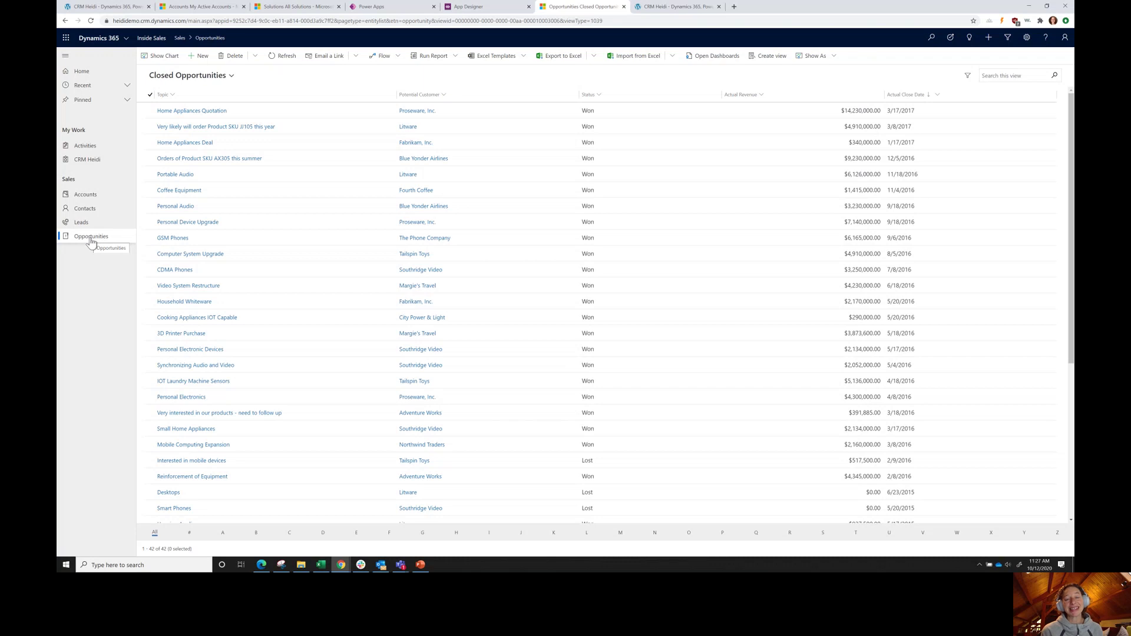
pyautogui.click(91, 238)
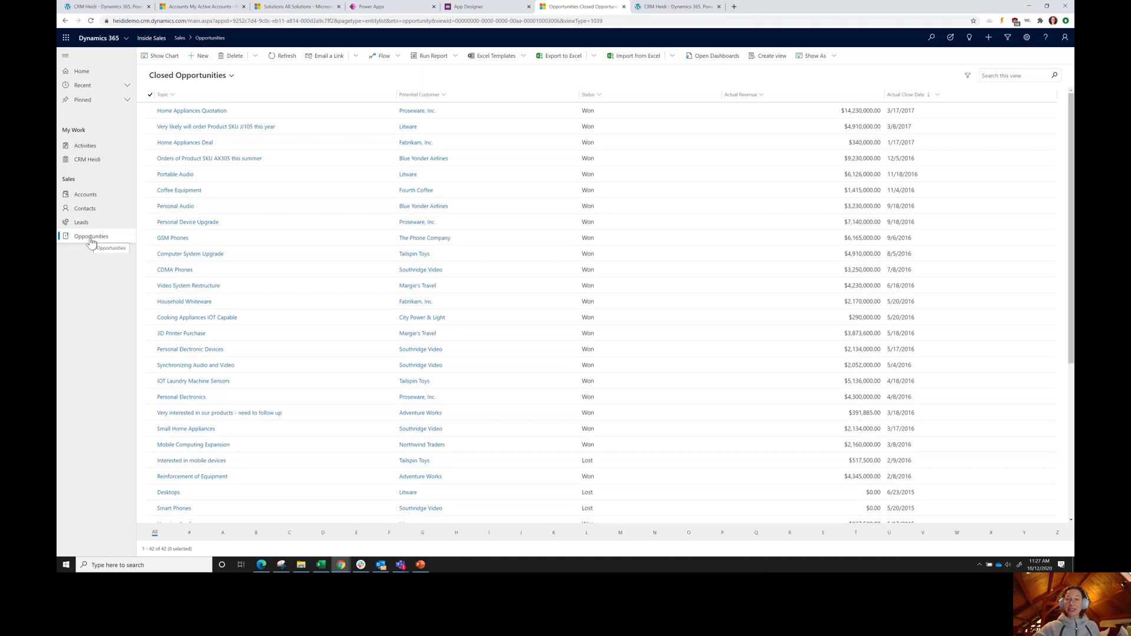
# Show the CRM Heidi blog's home page down to its Twitter section, and stop presenting the screen.
pyautogui.moveTo(786, 4)
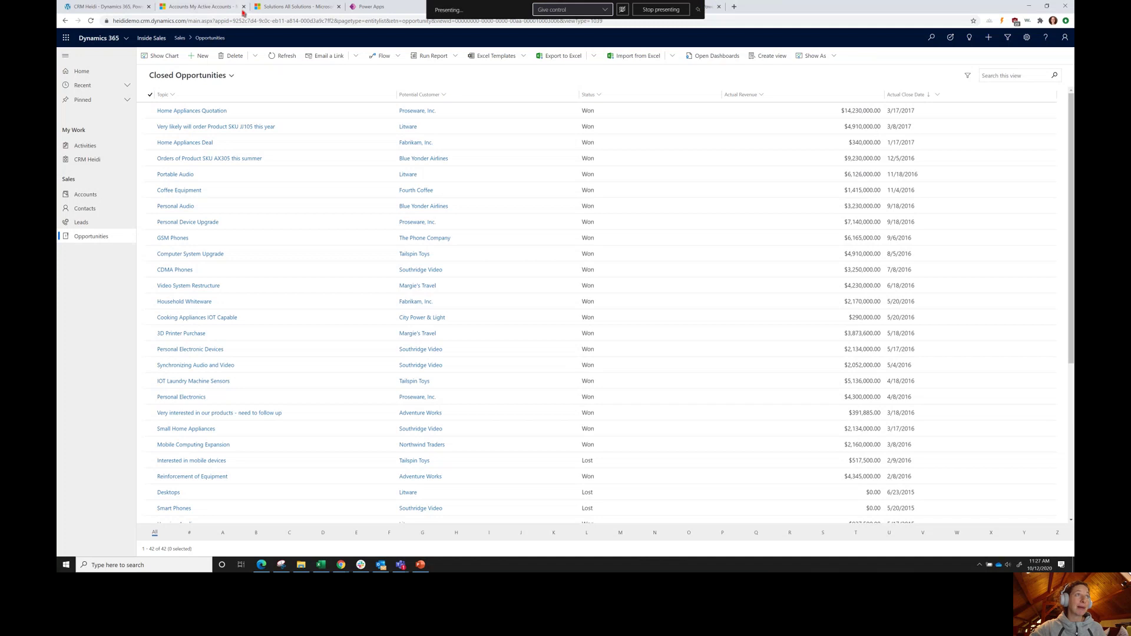
pyautogui.click(109, 8)
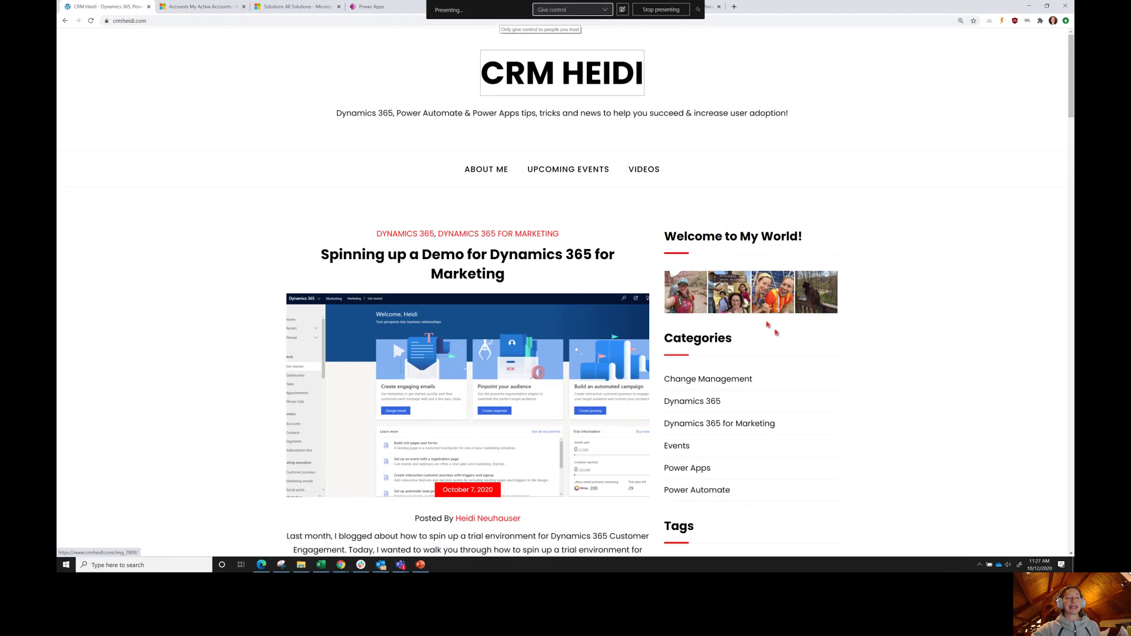
pyautogui.scroll(-12, 769, 325)
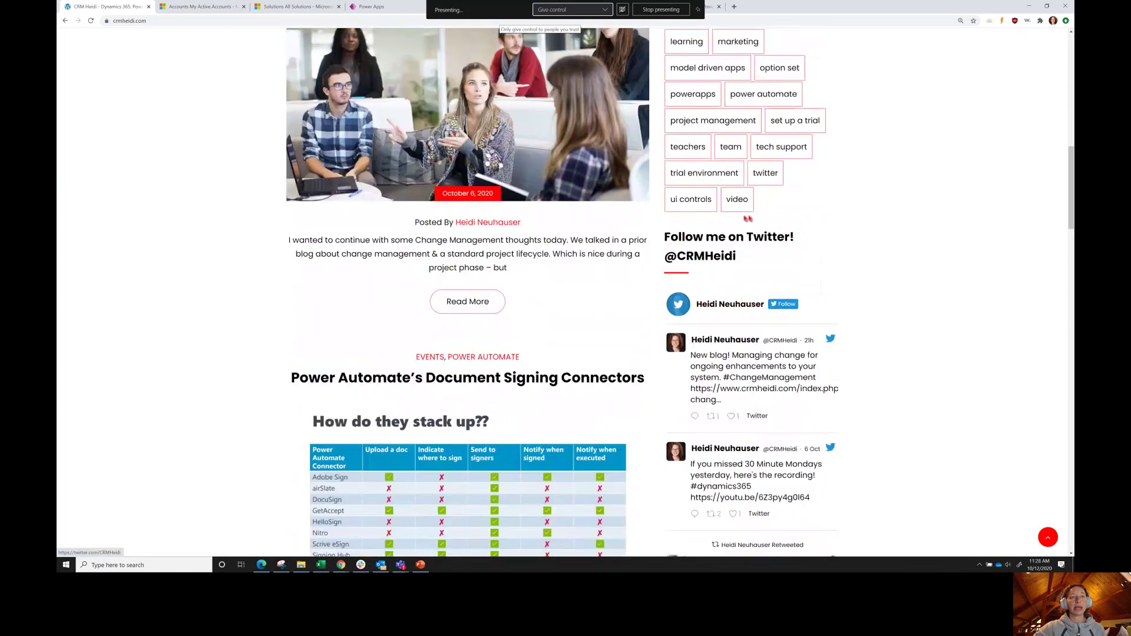
pyautogui.moveTo(743, 263); pyautogui.dragTo(660, 259)
pyautogui.click(794, 265)
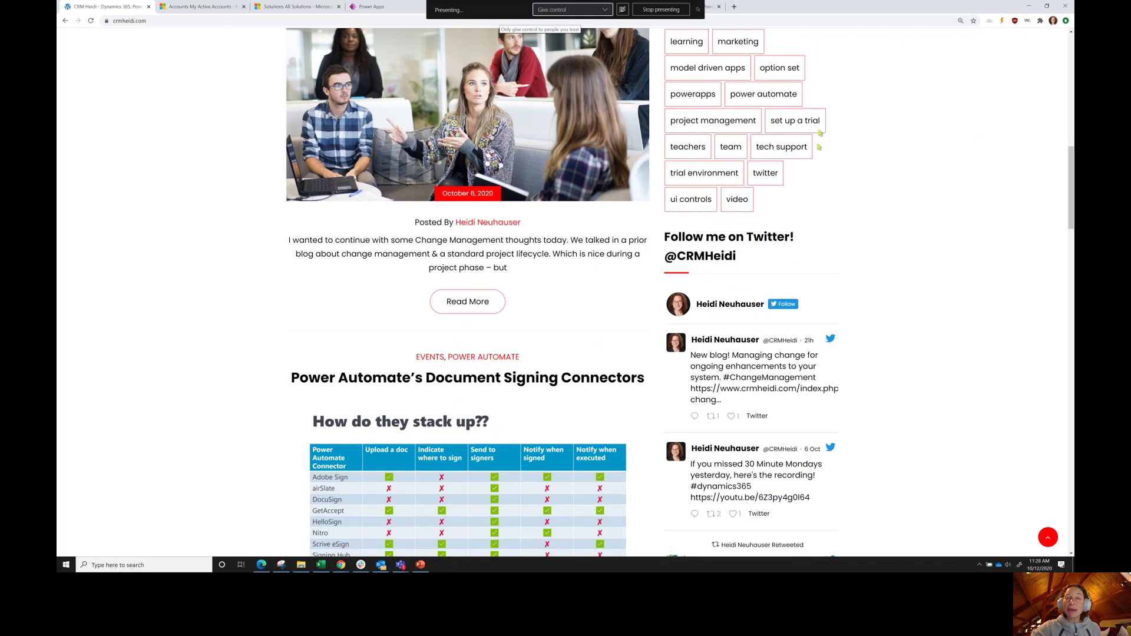
pyautogui.click(660, 10)
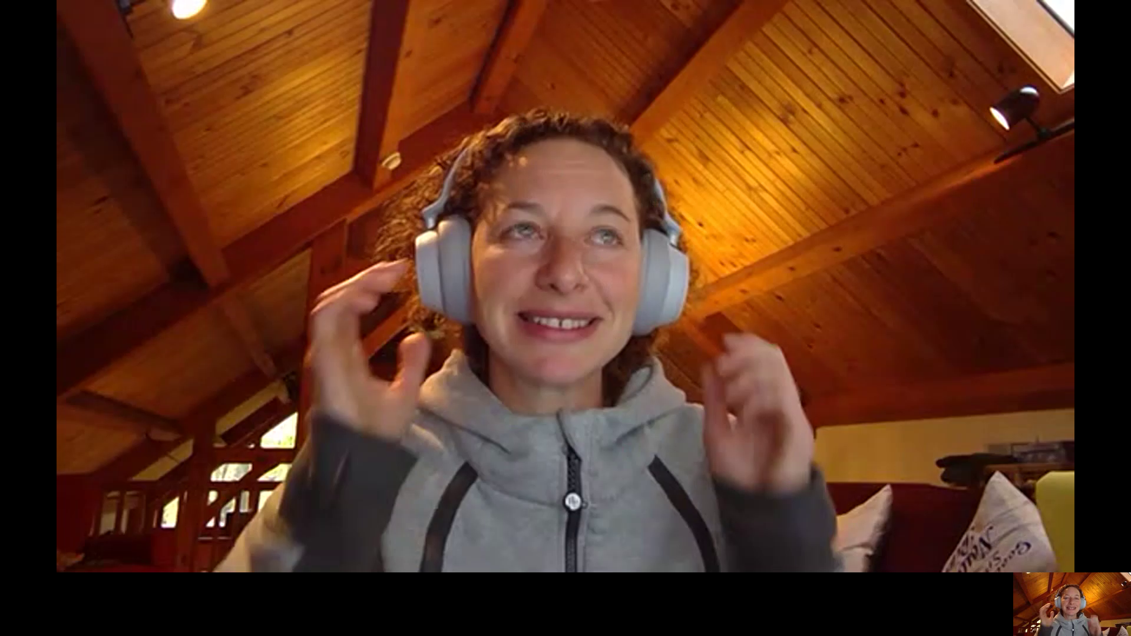